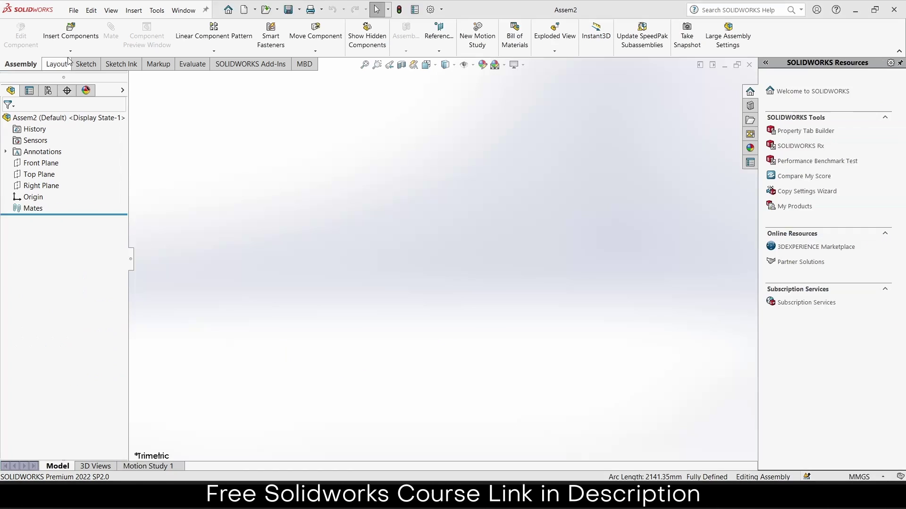
Step: Insert a new part into the assembly, positioned on the Right Plane, and enable No External References
left_click(70, 51)
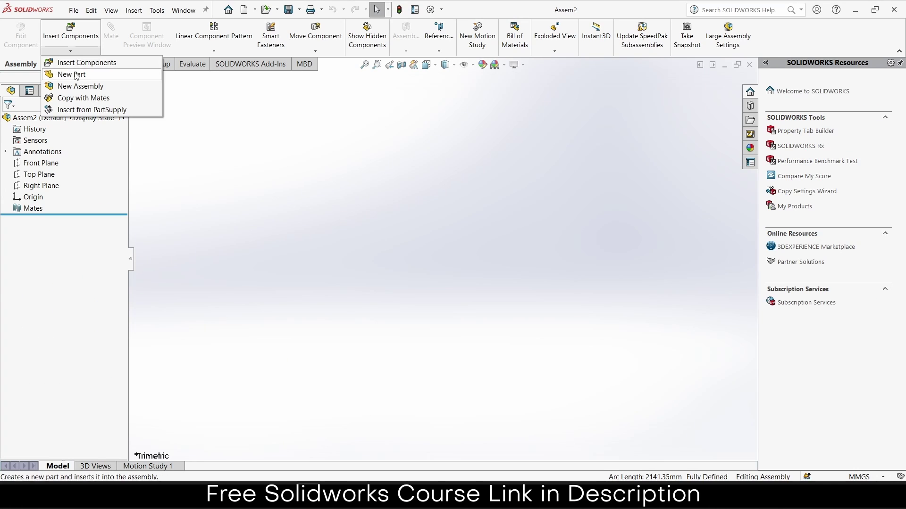
left_click(71, 75)
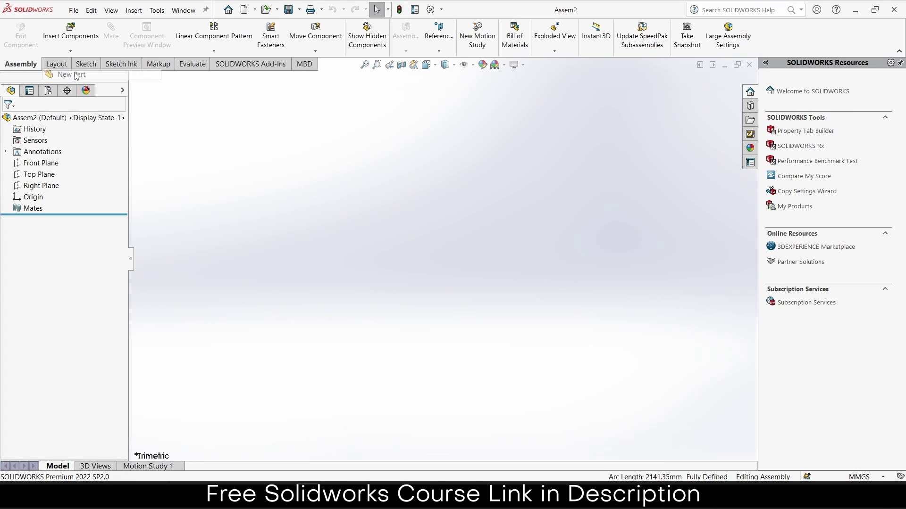
left_click(39, 189)
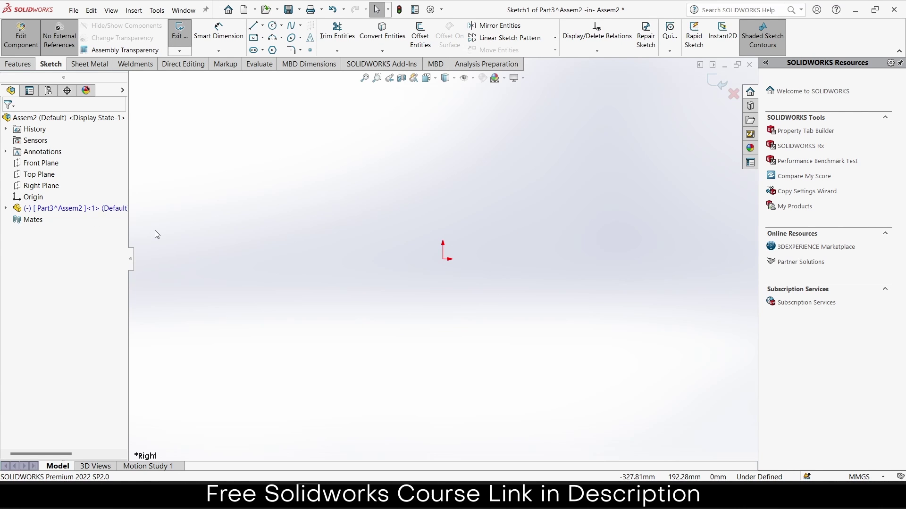
left_click(66, 50)
Step: Sketch a circle about 137 mm in diameter, centred at the origin
left_click(273, 26)
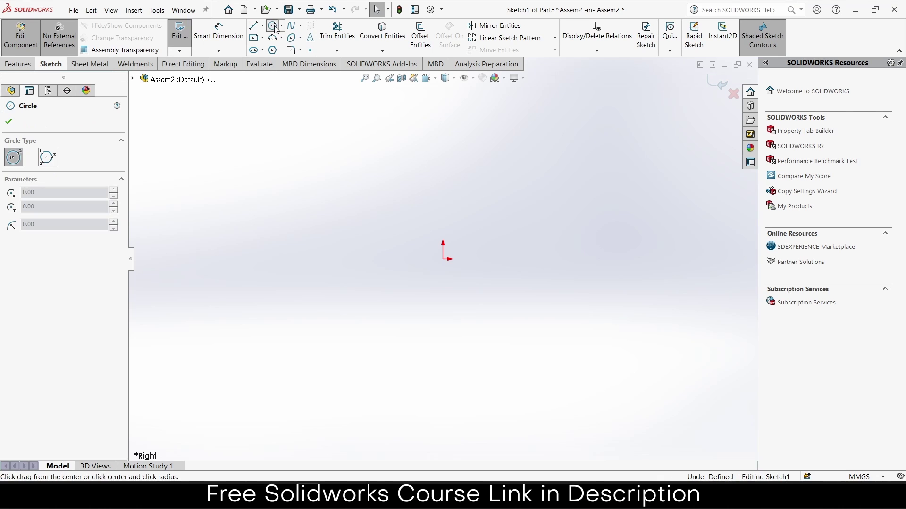
mouse_move(443, 259)
left_mouse_down()
mouse_move(453, 265)
mouse_move(552, 202)
left_mouse_up()
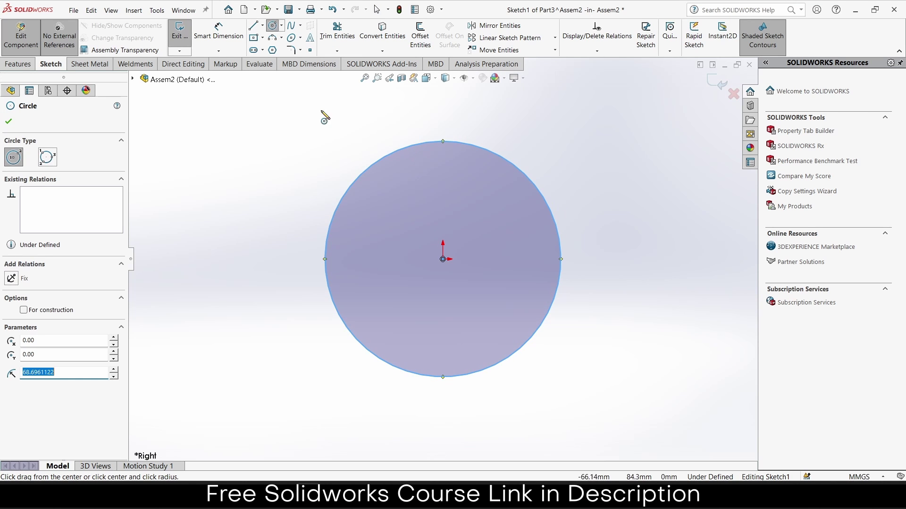
left_click(8, 122)
Step: Dimension the circle's diameter as 100 mm
left_click(218, 31)
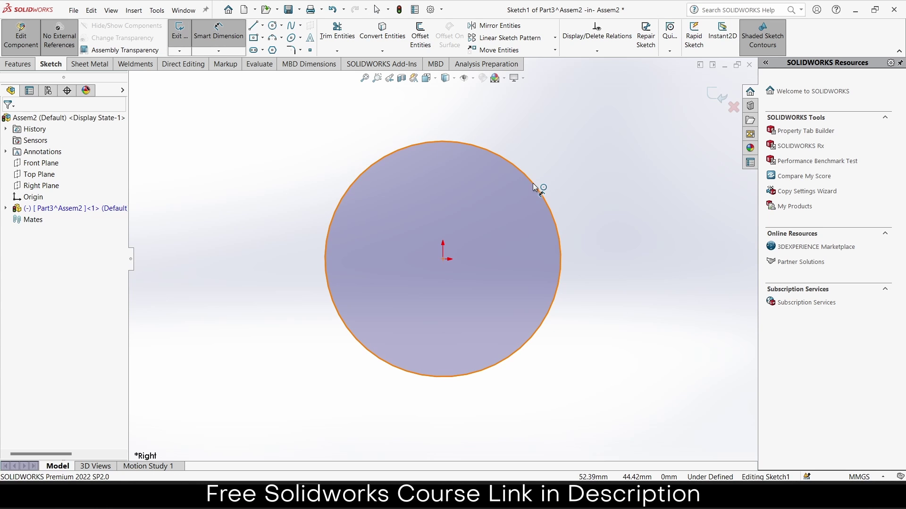
left_click(534, 187)
left_click(686, 194)
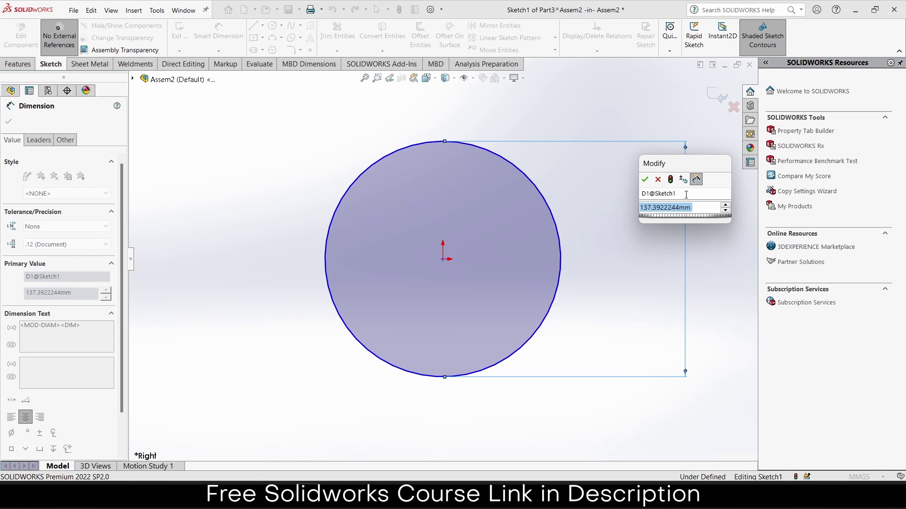
type("100")
key("Return")
key("Escape")
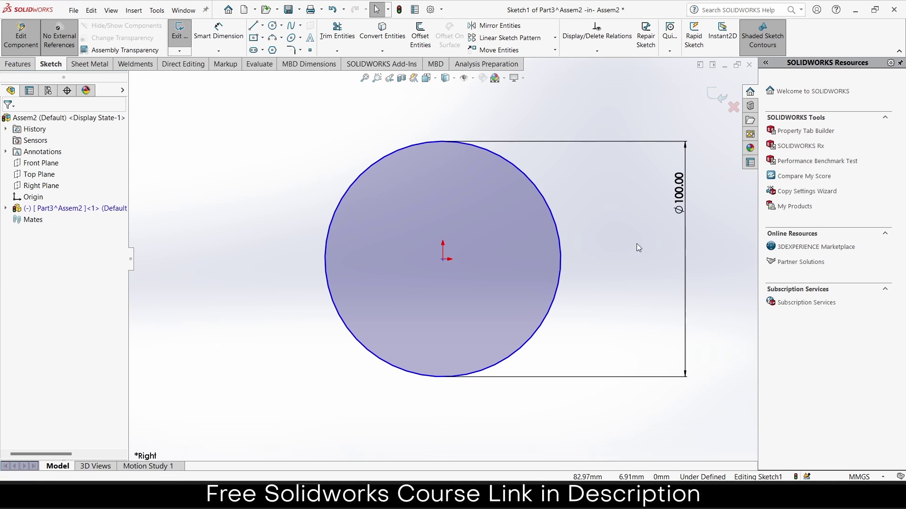
Step: Pull the circle's centre off the origin and constrain the centre coincident with the part's origin
left_click_drag(442, 261, 460, 248)
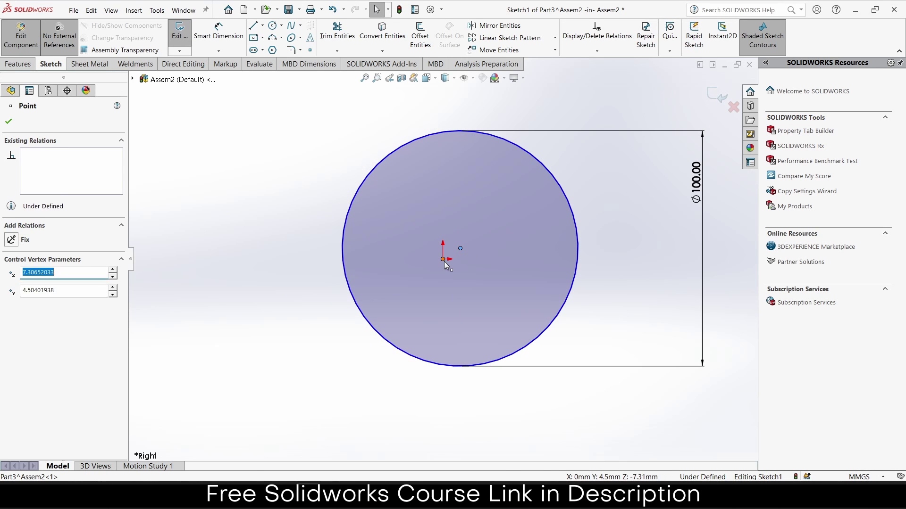
left_click(442, 260)
left_click(460, 248, "ctrl")
left_click(500, 219)
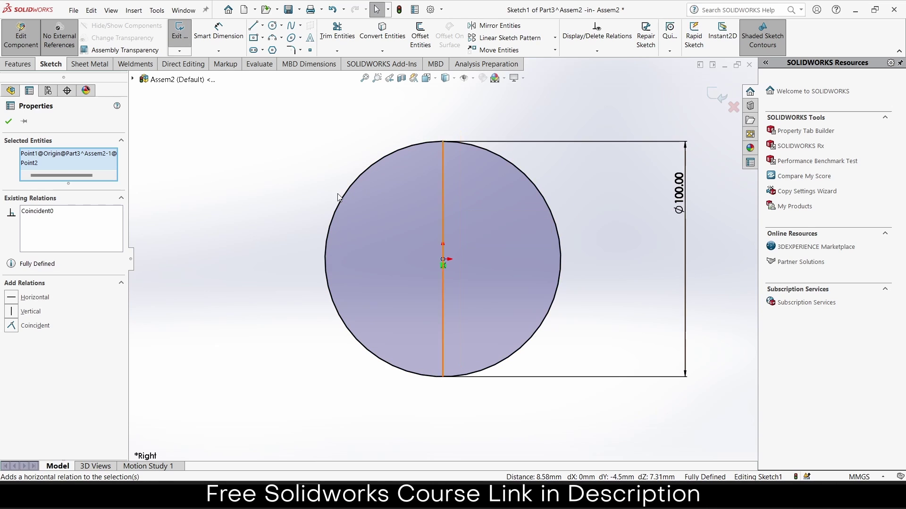
left_click(8, 121)
Step: Extrude the circle with a blind depth of 900 mm to form a solid cylinder
left_click(17, 64)
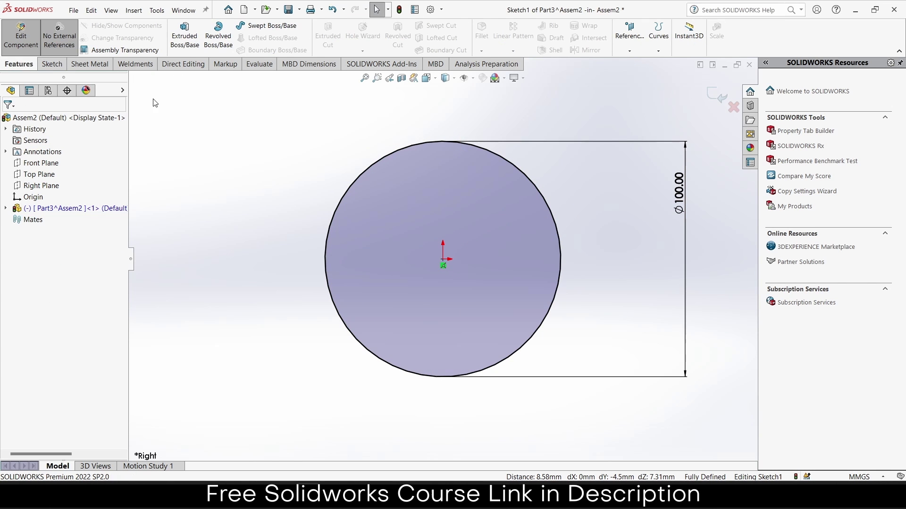
middle_click_drag(149, 100, 242, 143)
scroll(513, 223, "up", 4)
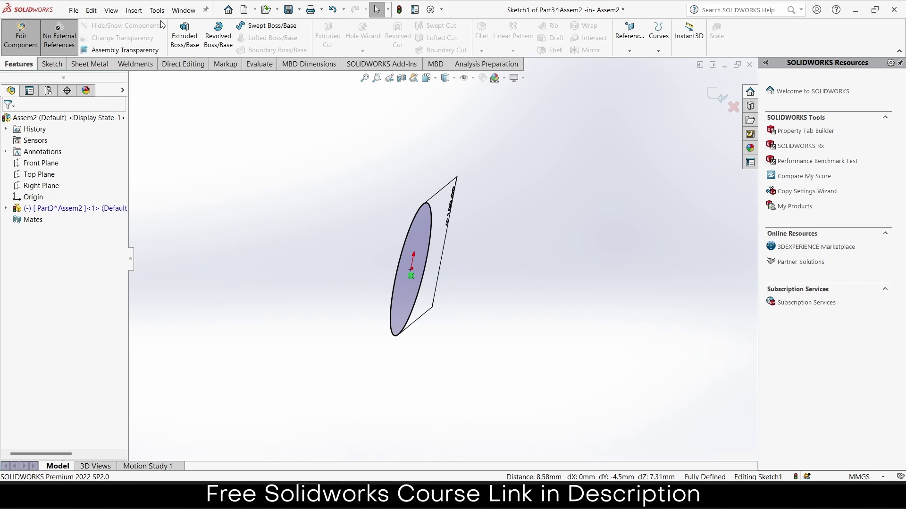
left_click(185, 36)
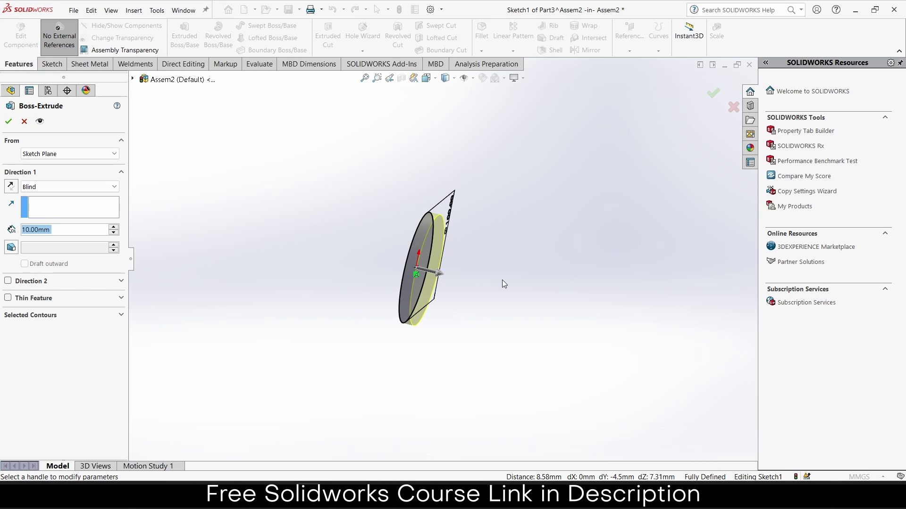
left_click_drag(445, 277, 632, 305)
scroll(629, 314, "down", 1)
scroll(641, 330, "up", 3)
scroll(643, 332, "down", 1)
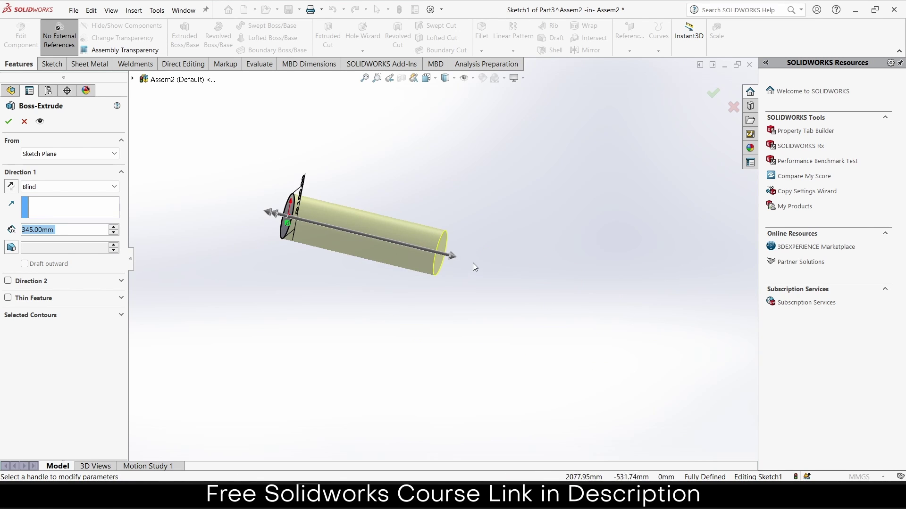
left_click_drag(454, 260, 600, 291)
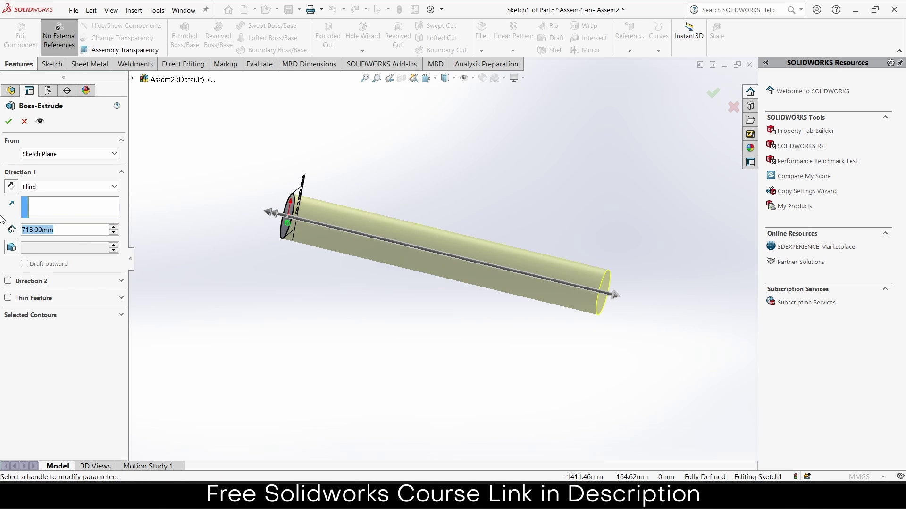
type("900")
key("Return")
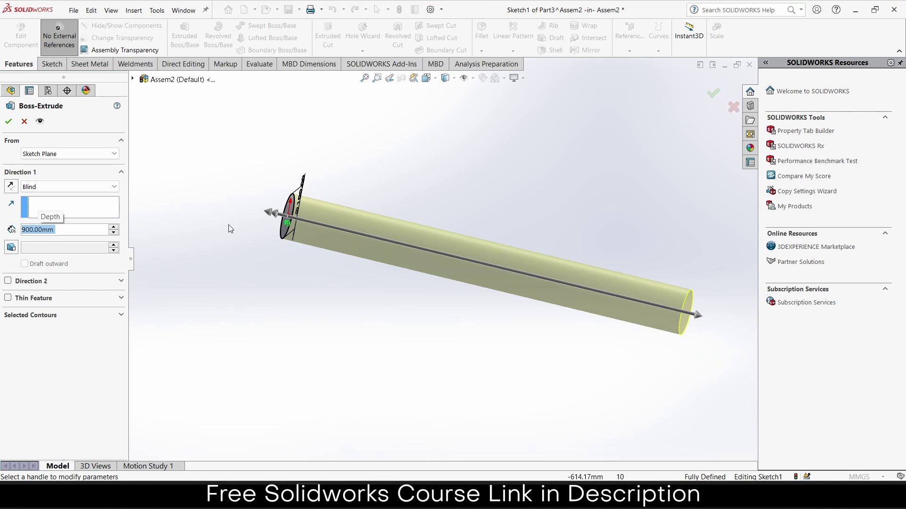
left_click(9, 121)
Step: Start a sketch on the cylinder's near end face and convert its circular edge into a sketch circle
mouse_move(476, 268)
middle_mouse_down()
mouse_move(424, 252)
mouse_move(506, 267)
mouse_move(493, 269)
middle_mouse_up()
scroll(329, 234, "down", 2)
middle_click_drag(330, 234, 373, 277)
scroll(324, 222, "down", 1)
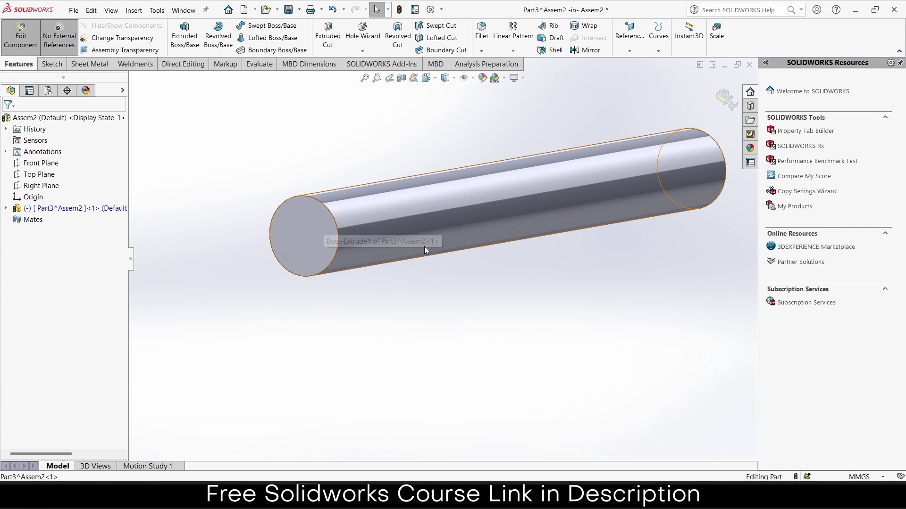
scroll(420, 268, "up", 2)
scroll(433, 211, "down", 1)
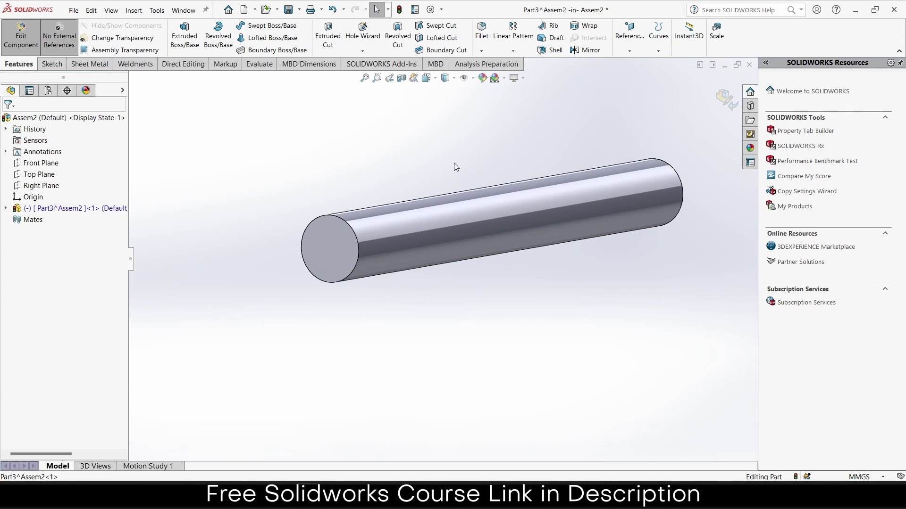
mouse_move(454, 164)
middle_mouse_down()
mouse_move(301, 123)
mouse_move(434, 146)
mouse_move(439, 165)
middle_mouse_up()
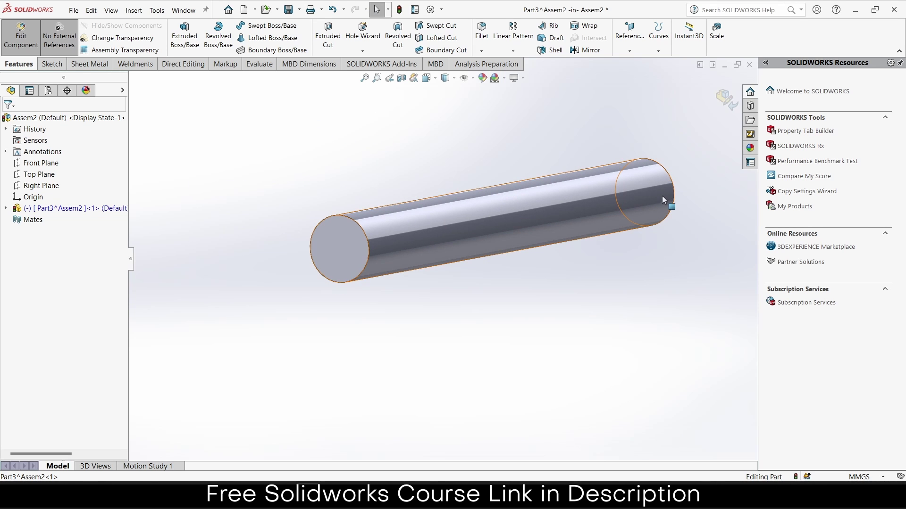
left_click(358, 248)
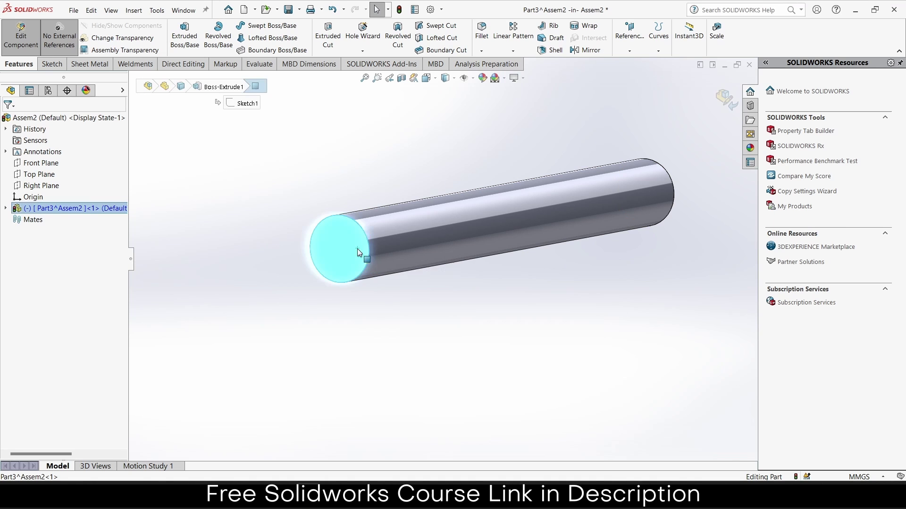
left_click(399, 221)
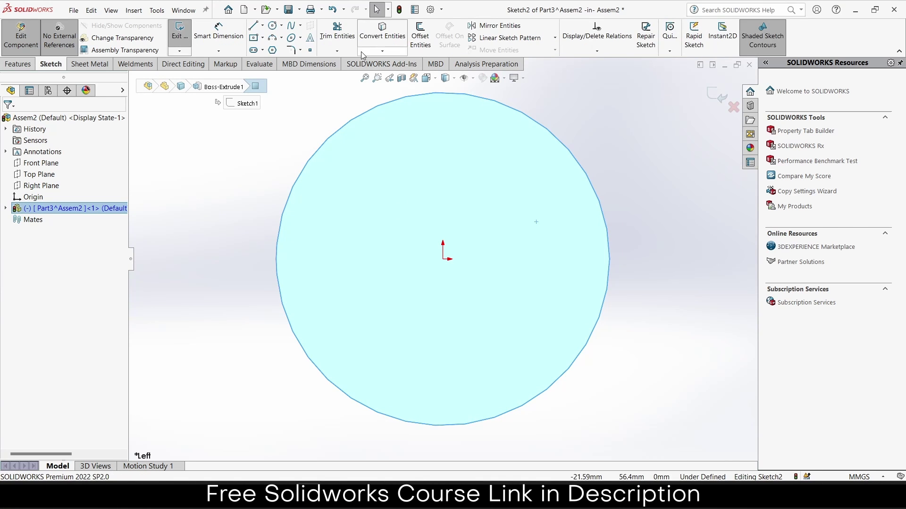
left_click(376, 37)
Step: Start a Helix/Spiral from the converted end-face circle and set its constant pitch to 300 mm
middle_click_drag(488, 113, 448, 155)
key("f")
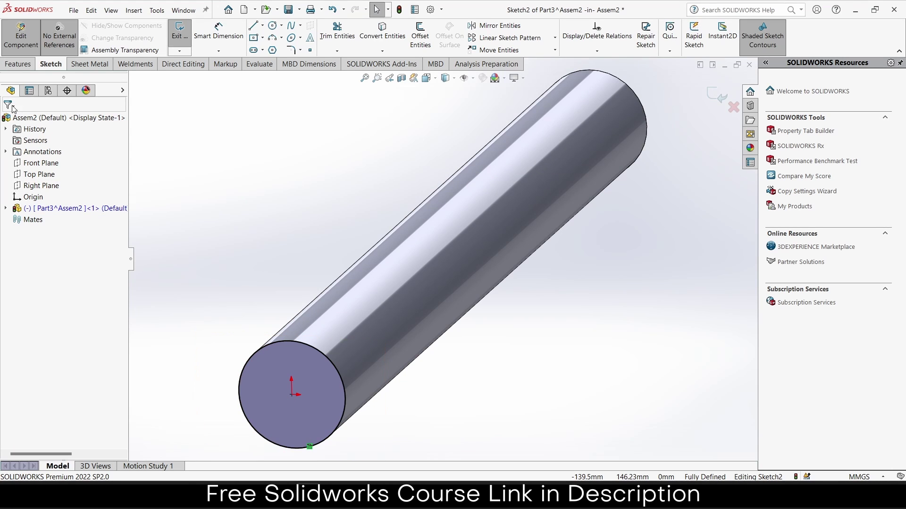
left_click(19, 65)
left_click(658, 47)
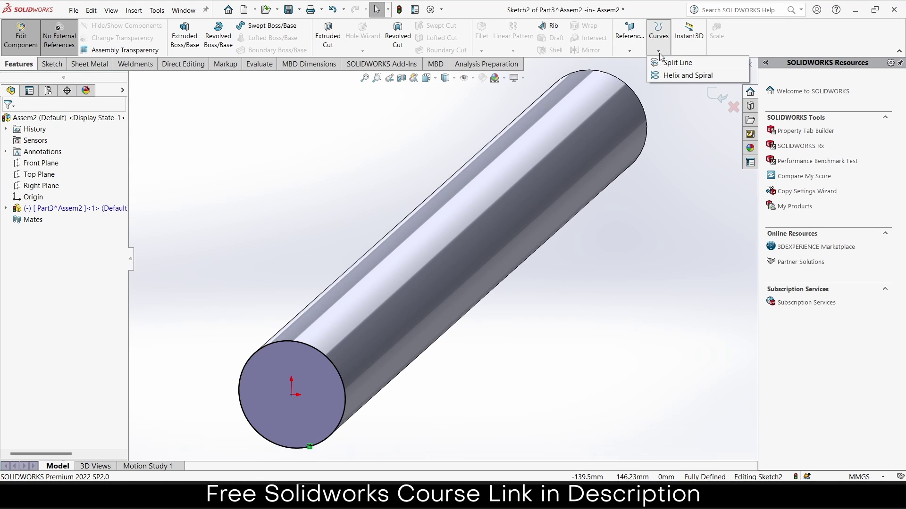
left_click(679, 71)
middle_click_drag(422, 245, 362, 259)
scroll(602, 262, "up", 4)
middle_click_drag(533, 263, 501, 263)
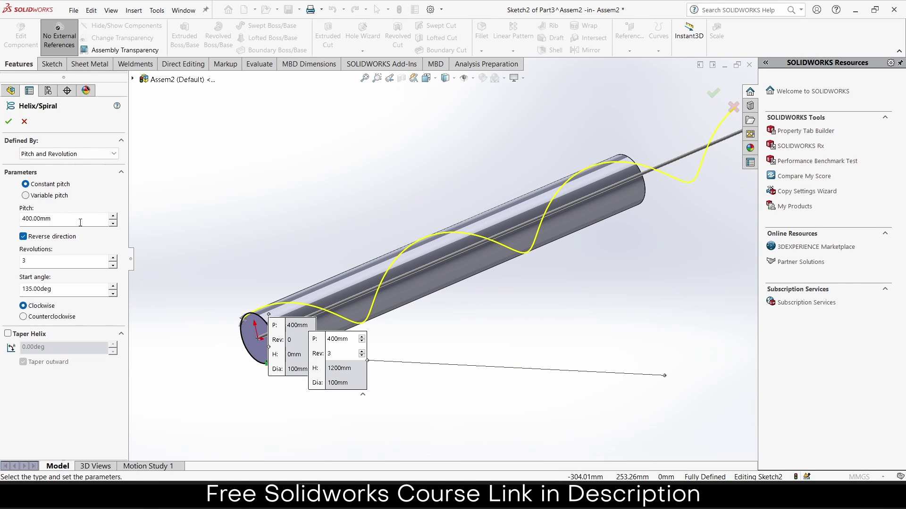
left_click_drag(80, 223, 1, 211)
type("300")
key("Return")
Step: Set the helix to 3 revolutions and create it along the cylinder
middle_click_drag(595, 279, 644, 225)
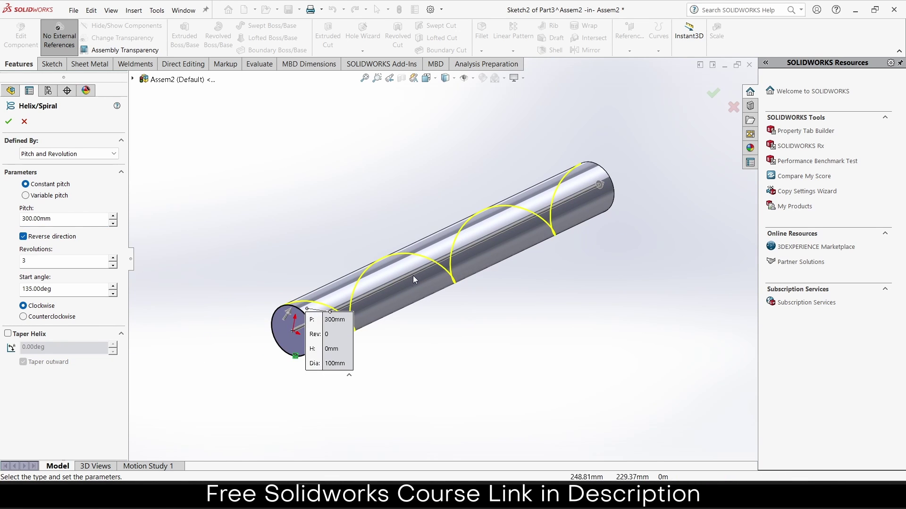
left_click_drag(347, 350, 311, 234)
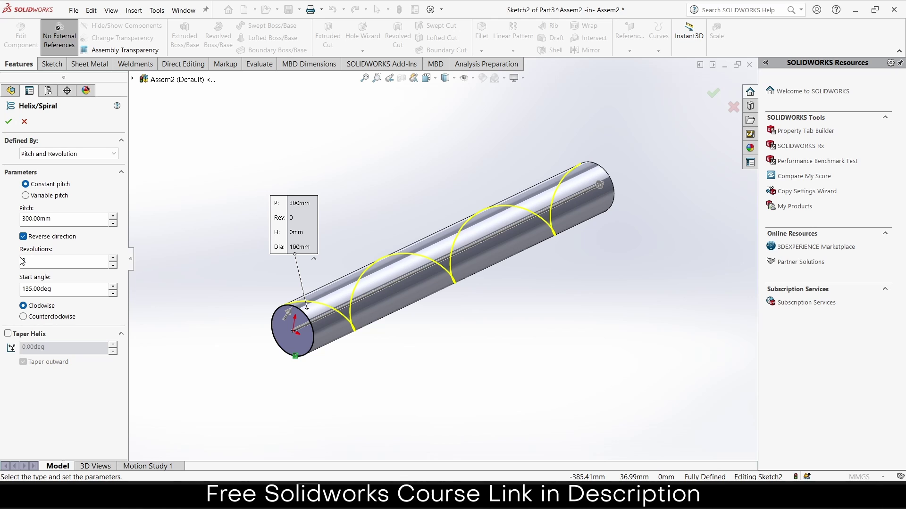
type("3")
left_click(8, 122)
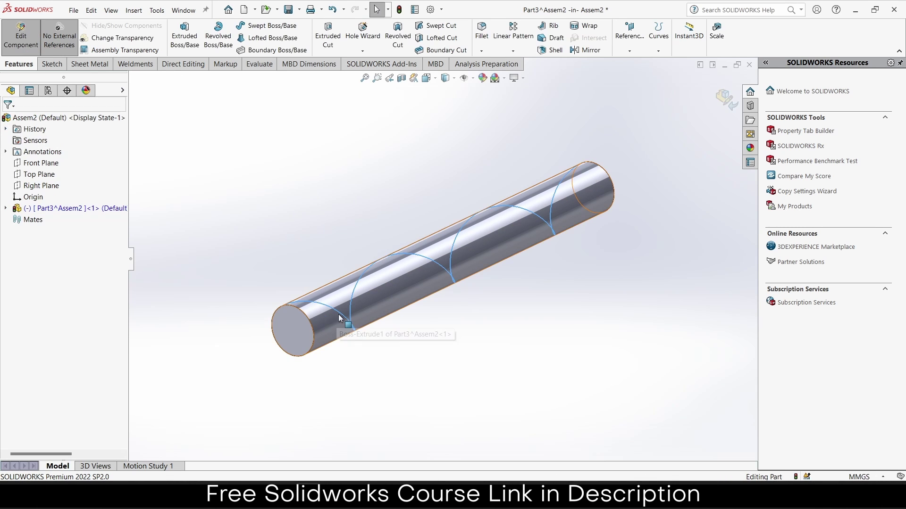
Step: Create a 3D sketch and convert the helix curve into it
left_click(60, 66)
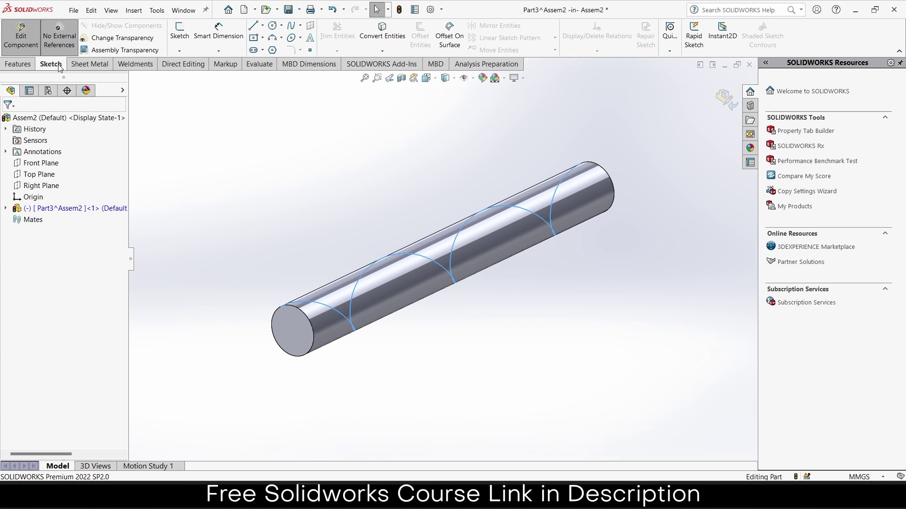
left_click(180, 51)
left_click(193, 75)
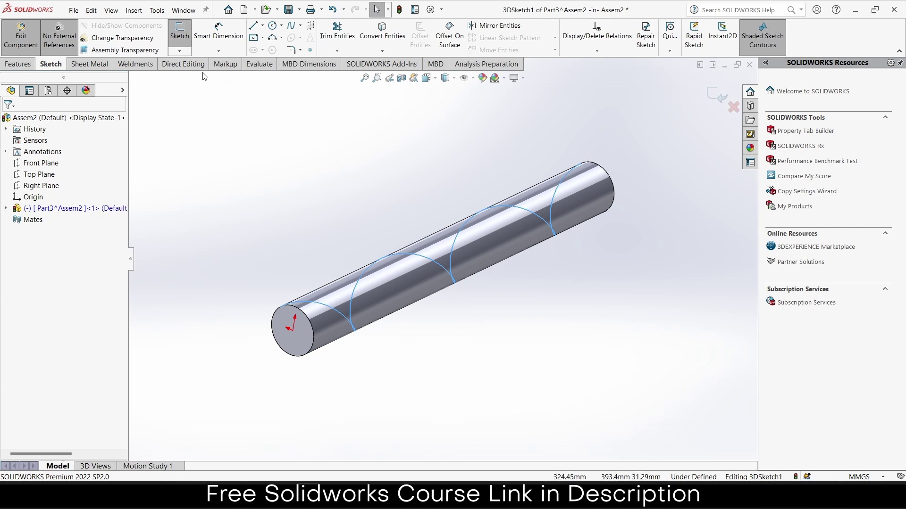
left_click(382, 32)
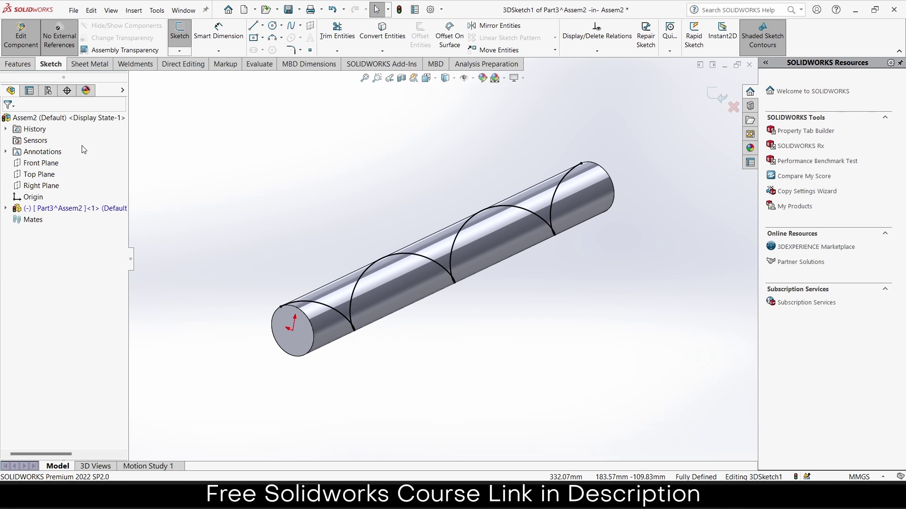
middle_click_drag(330, 246, 360, 277)
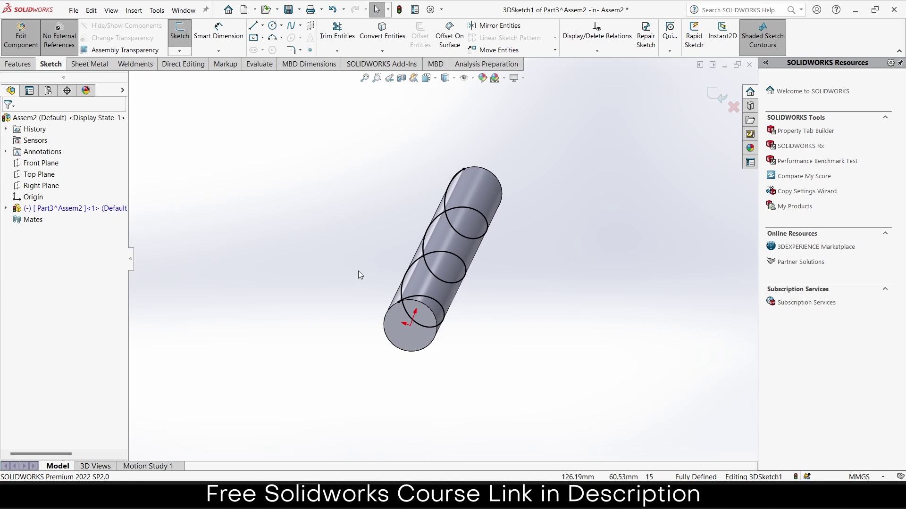
left_click(716, 99)
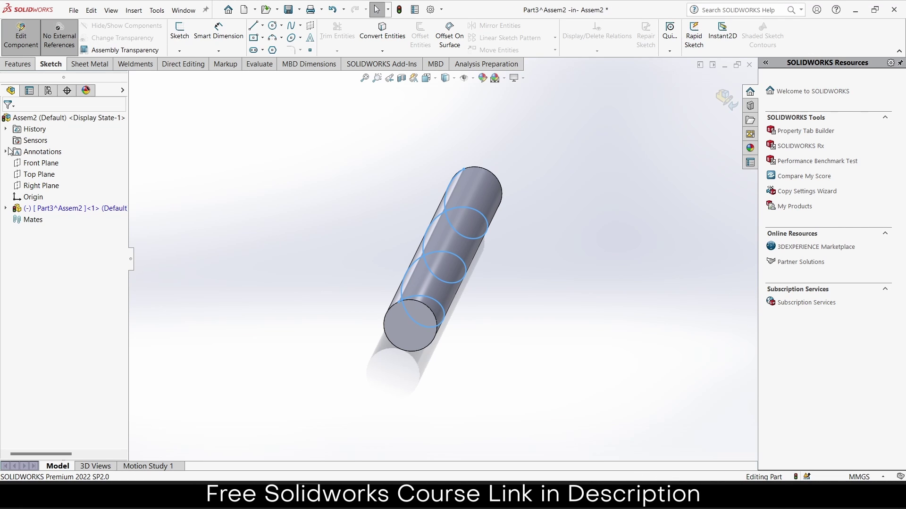
Step: Start a sketch on the cylinder part's own Right Plane
left_click(6, 209)
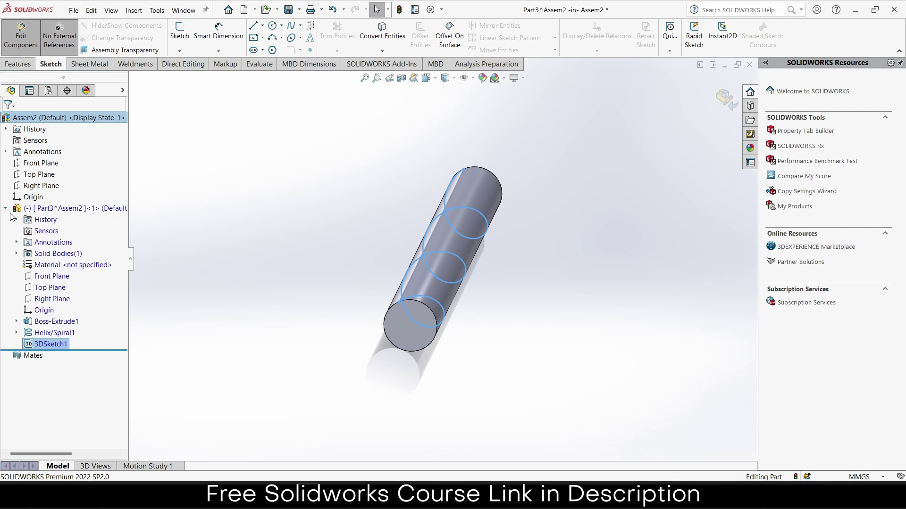
left_click(57, 299)
left_click(70, 282)
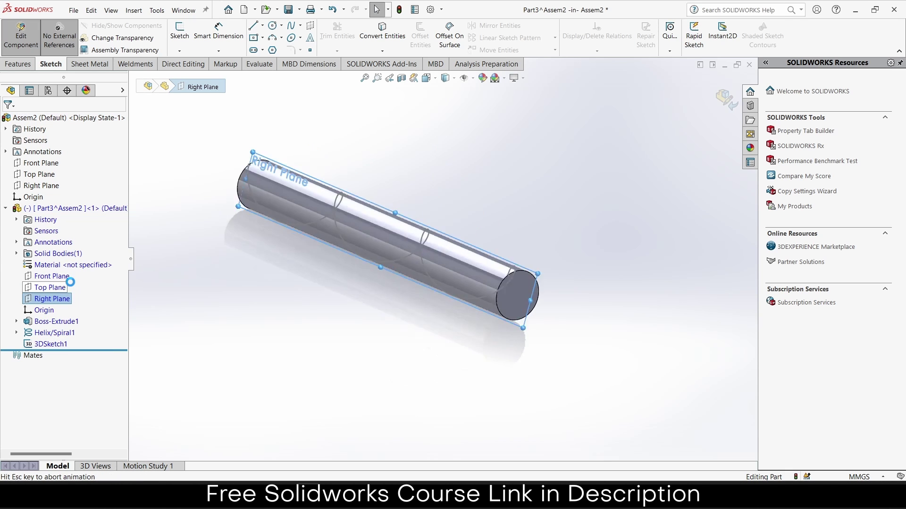
scroll(613, 233, "down", 6)
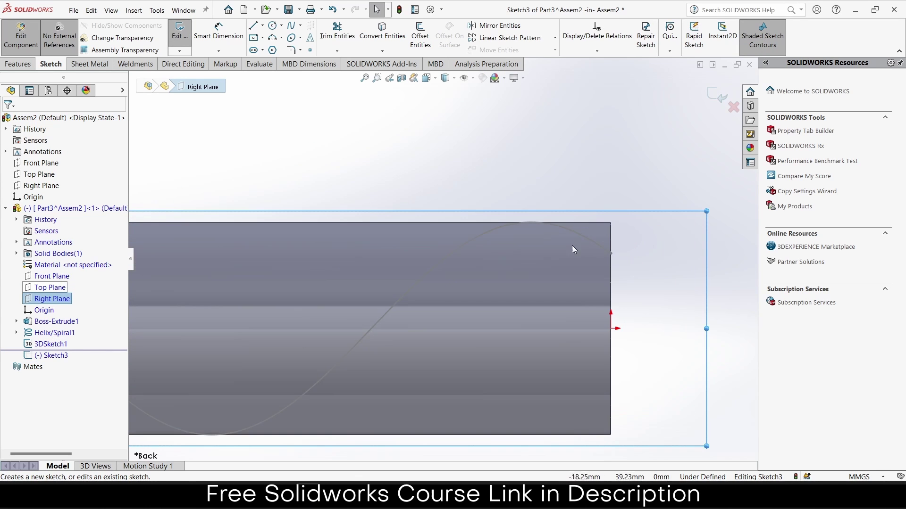
Step: Sketch a center rectangle about 12 by 31 mm, centred on the cylinder's upper edge at the helix crest nearest the end face
left_click(263, 39)
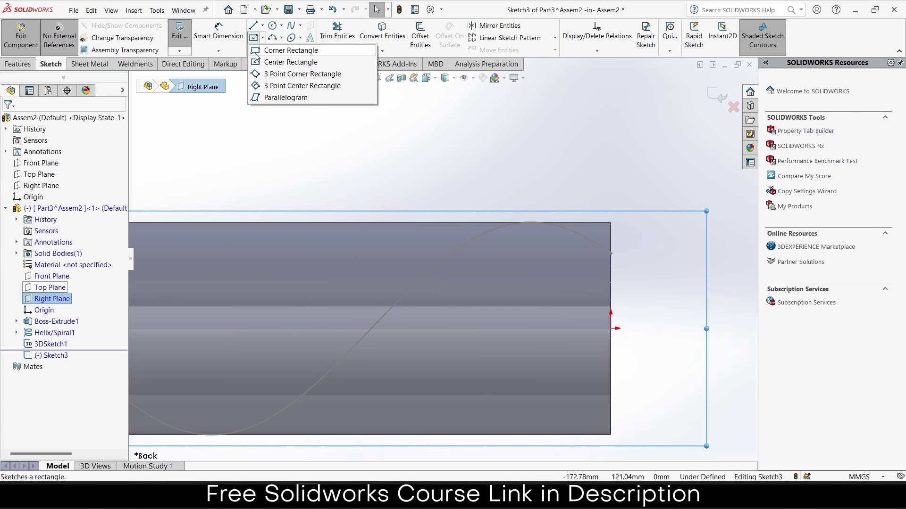
left_click(258, 61)
left_click(531, 223)
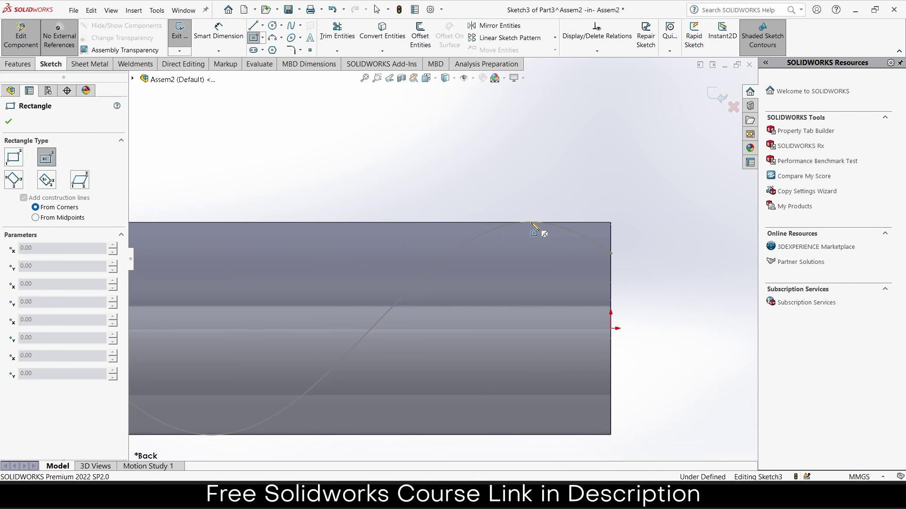
left_click(543, 189)
Step: Dimension the rectangle's width and set it to 12 mm
left_click(219, 31)
left_click(525, 189)
left_click(534, 166)
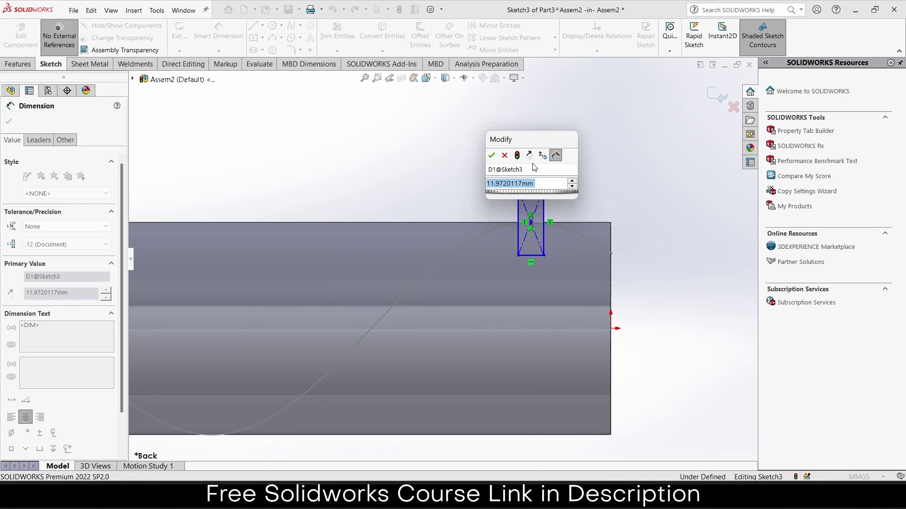
type("15")
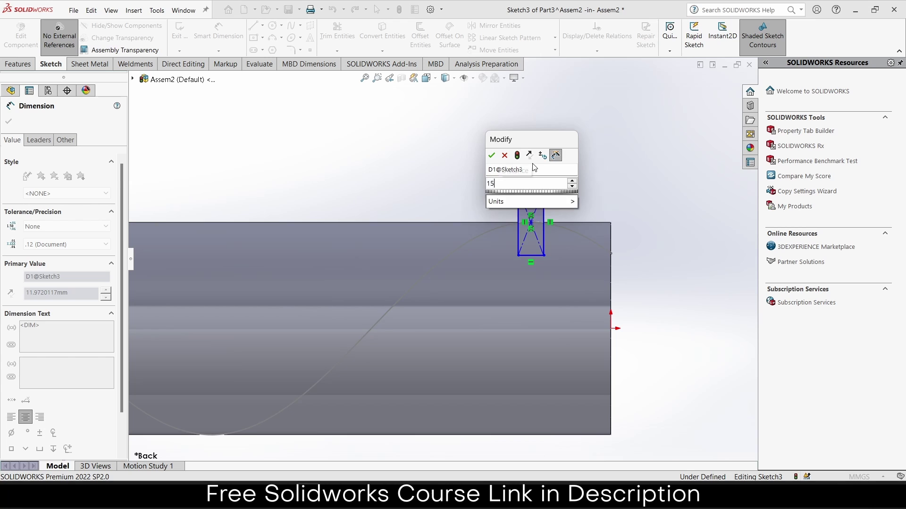
key("Return")
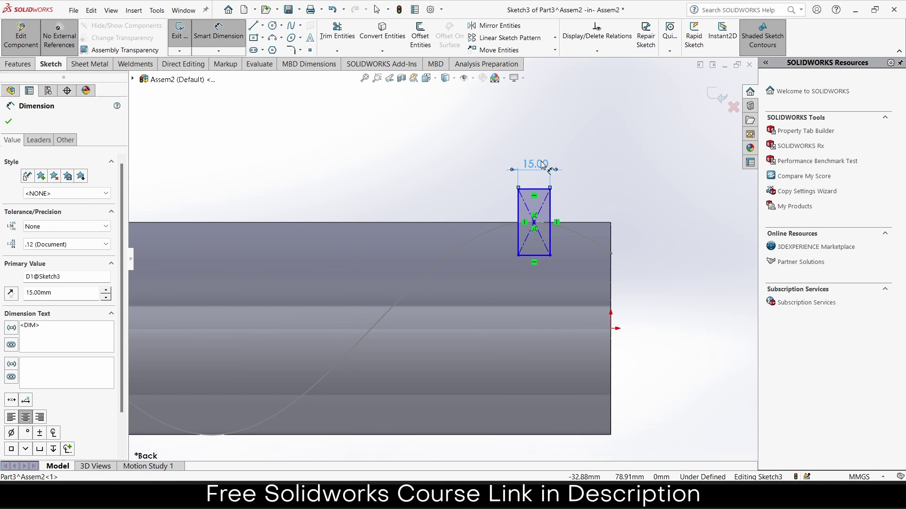
double_click(542, 164)
type("12")
key("Return")
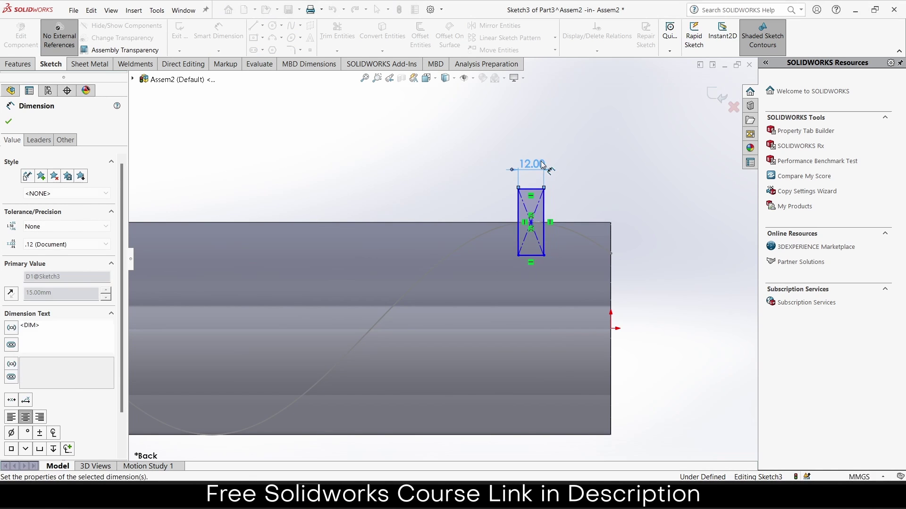
left_click(599, 192)
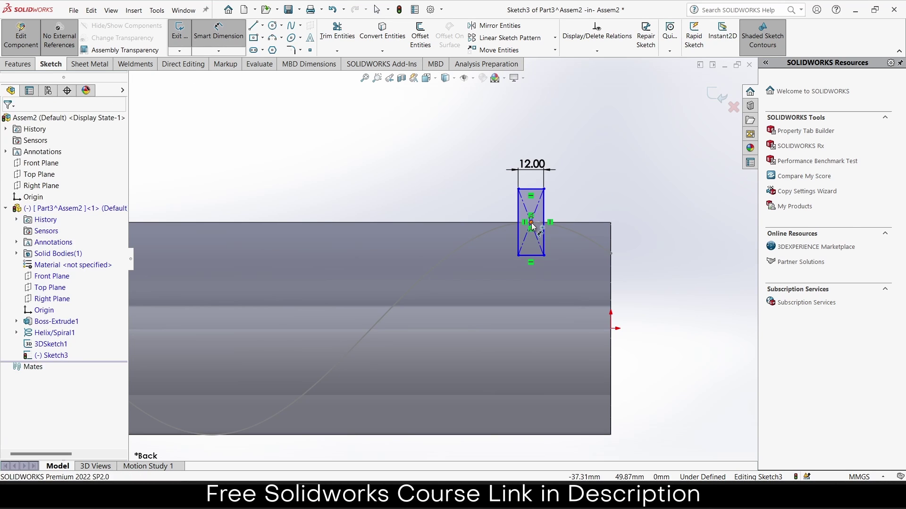
left_click(531, 223)
left_click(611, 329)
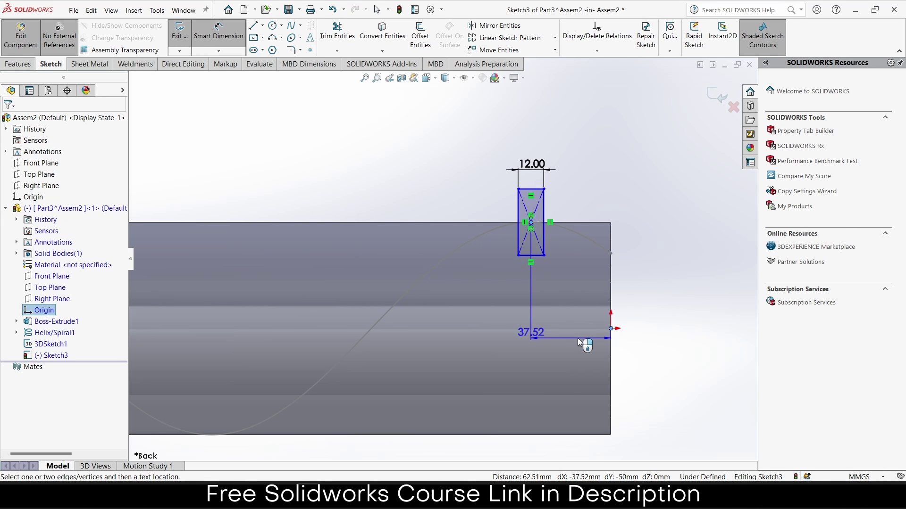
key("Escape")
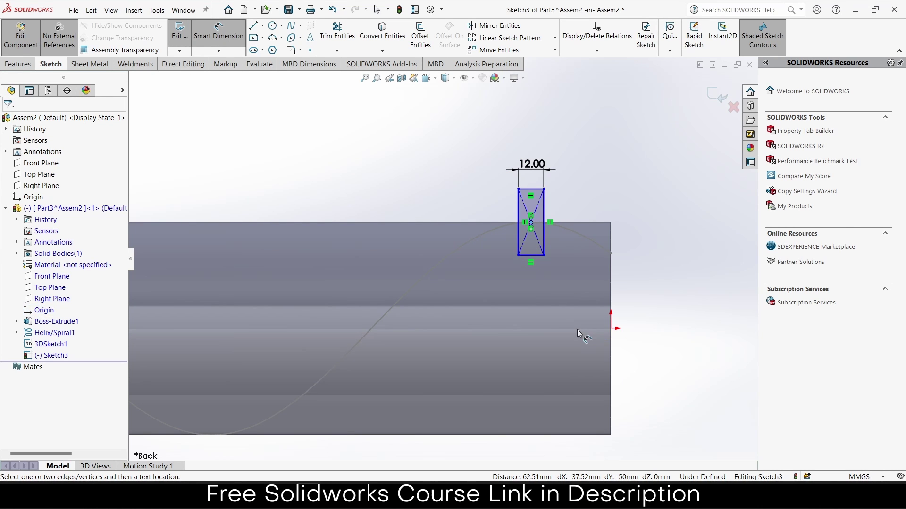
Step: Constrain the rectangle's center point to the helix curve with a sketch relation
scroll(568, 240, "down", 3)
scroll(519, 222, "down", 2)
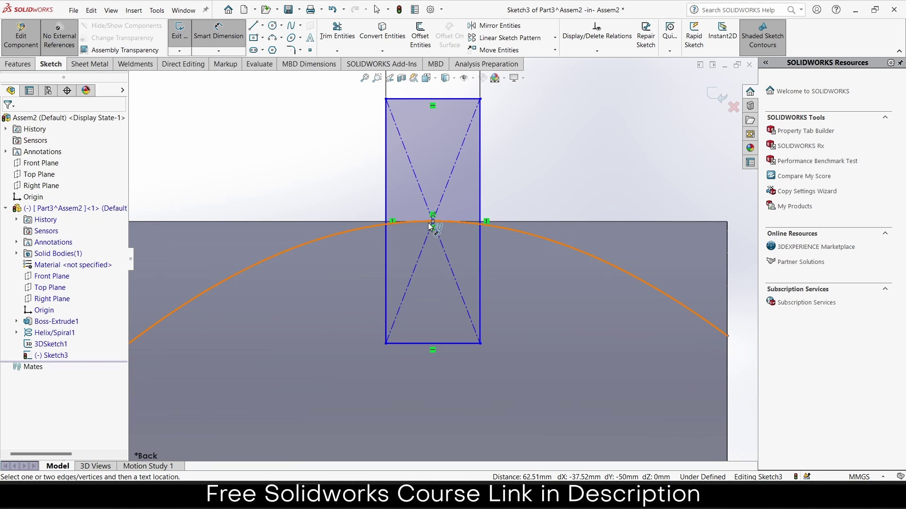
key("Escape")
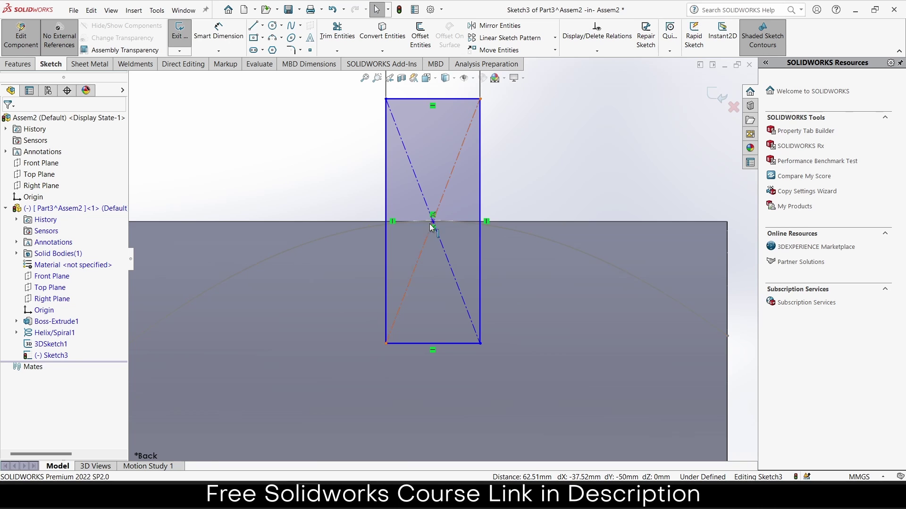
left_click(433, 222)
left_click(508, 229, "ctrl")
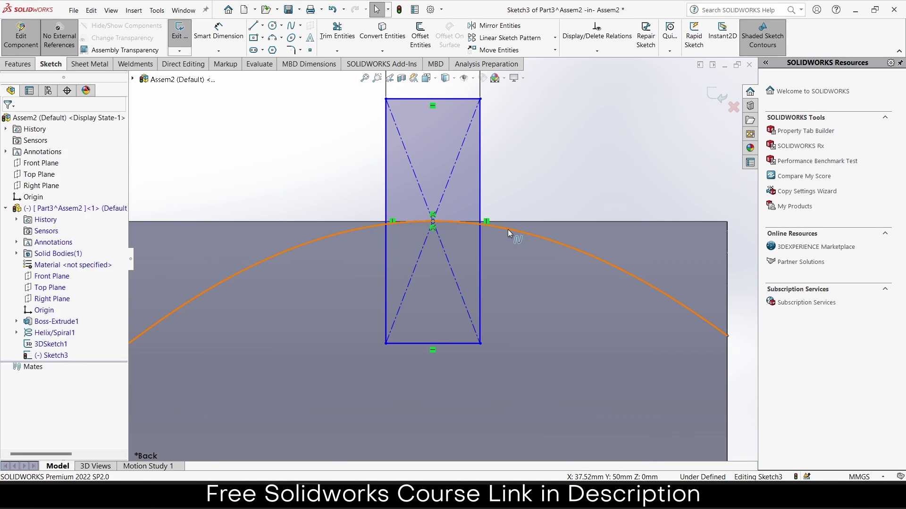
left_click(508, 229)
left_click(549, 194)
left_click(525, 151)
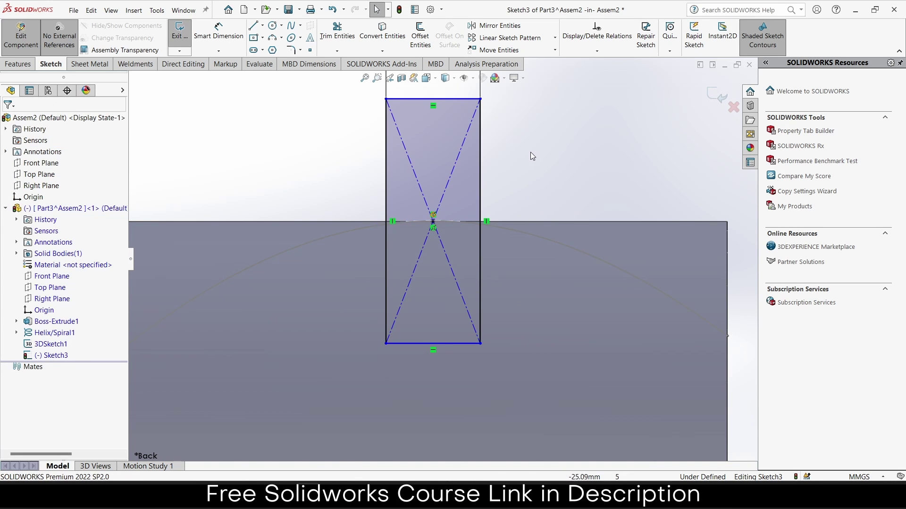
Step: Dimension the rectangle's height as 30 mm and exit the sketch
scroll(525, 151, "up", 4)
middle_click_drag(514, 203, 462, 244)
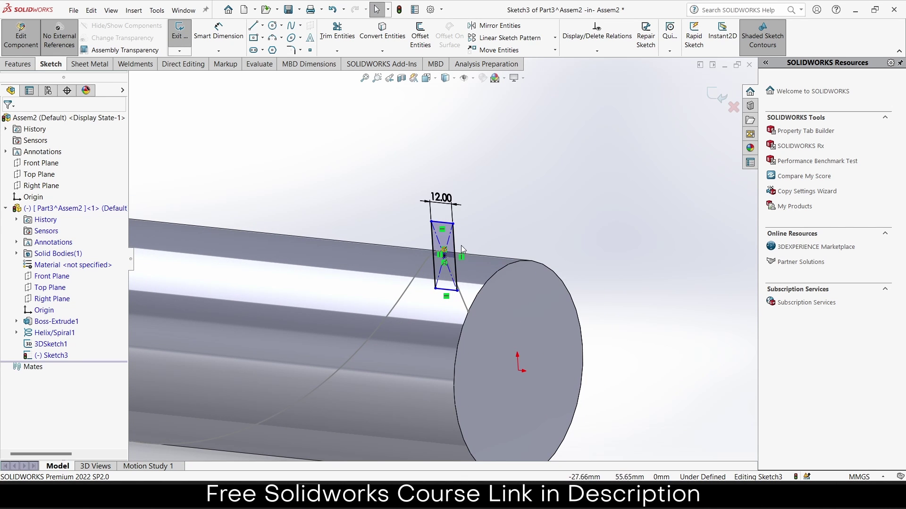
left_click(234, 41)
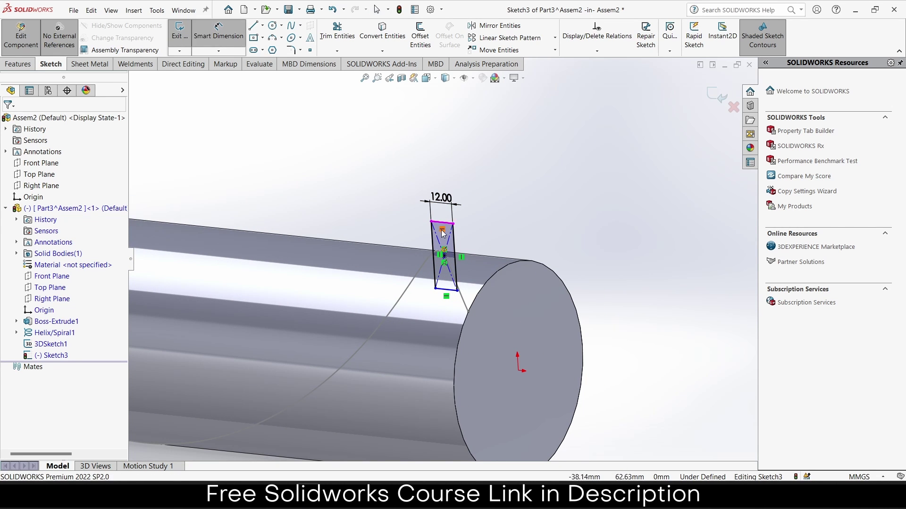
left_click(456, 250)
left_click(484, 250)
type("30")
key("Return")
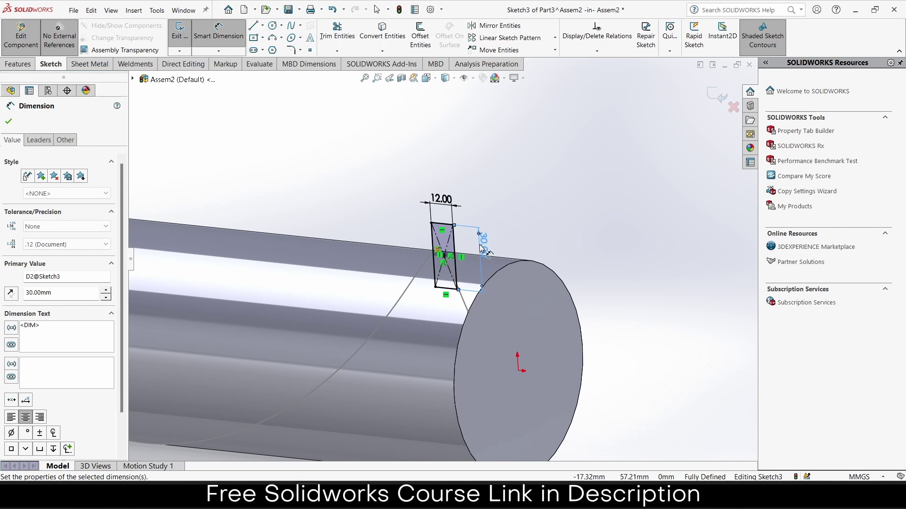
left_click(15, 65)
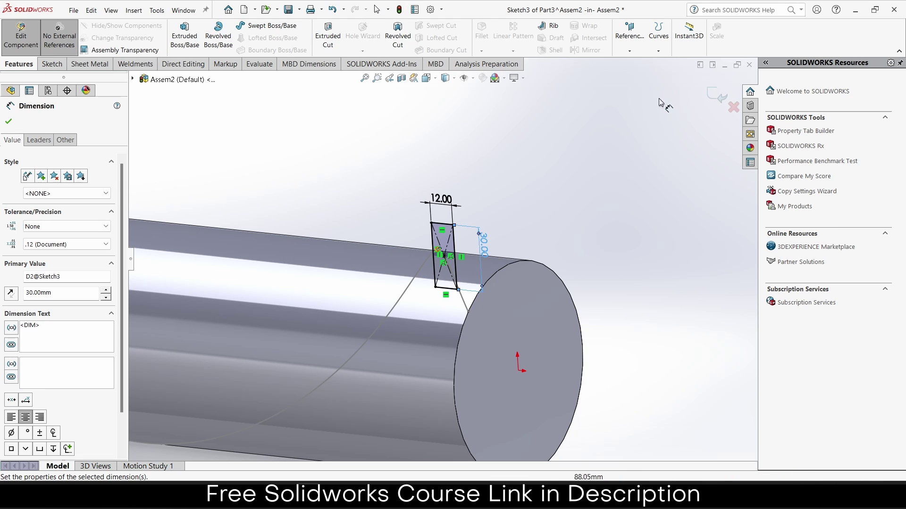
key("Escape")
left_click(714, 101)
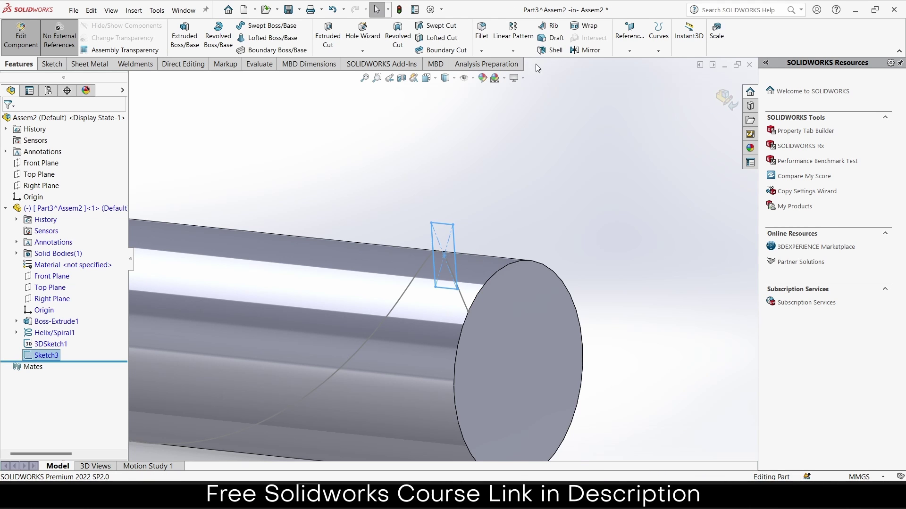
Step: Create a Swept Cut with the rectangle sketch as profile along the 3D helix sketch, sweeping in both directions
left_click(437, 30)
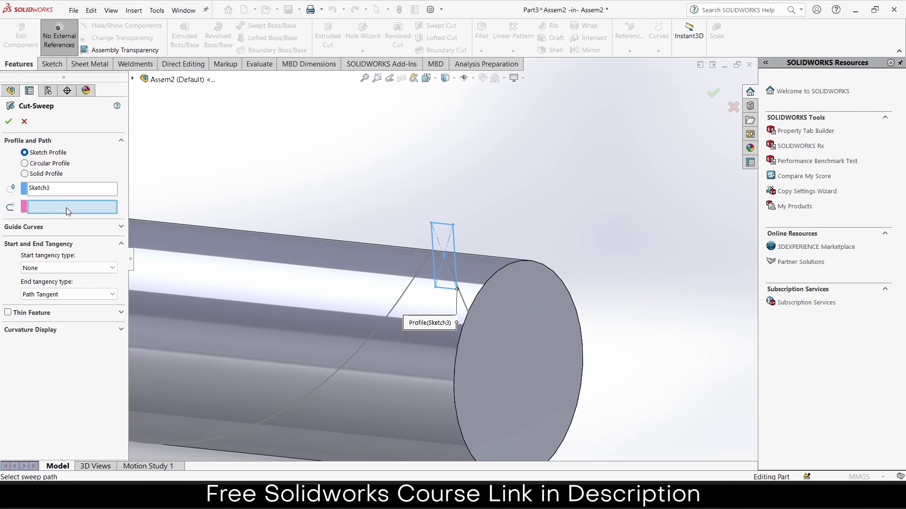
left_click(399, 304)
middle_click_drag(398, 304, 443, 278)
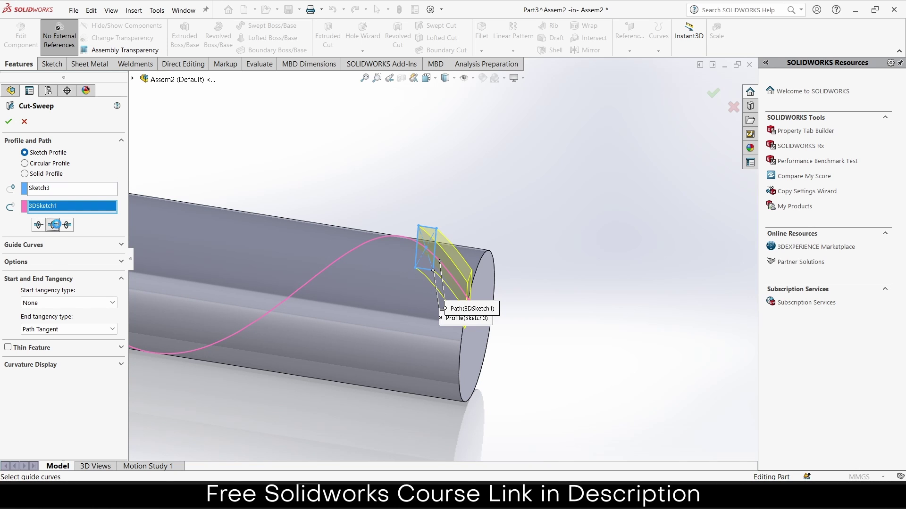
left_click(55, 225)
scroll(409, 301, "up", 3)
middle_click_drag(428, 258, 344, 251)
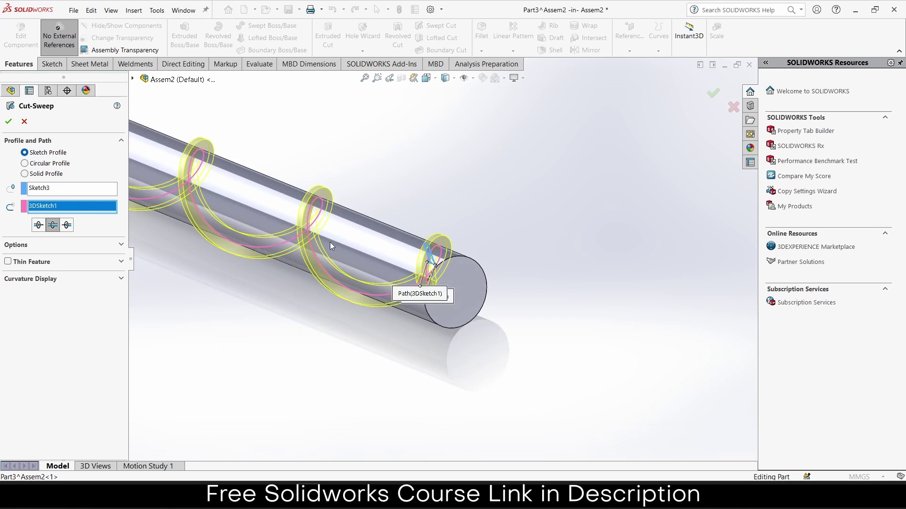
scroll(259, 187, "up", 3)
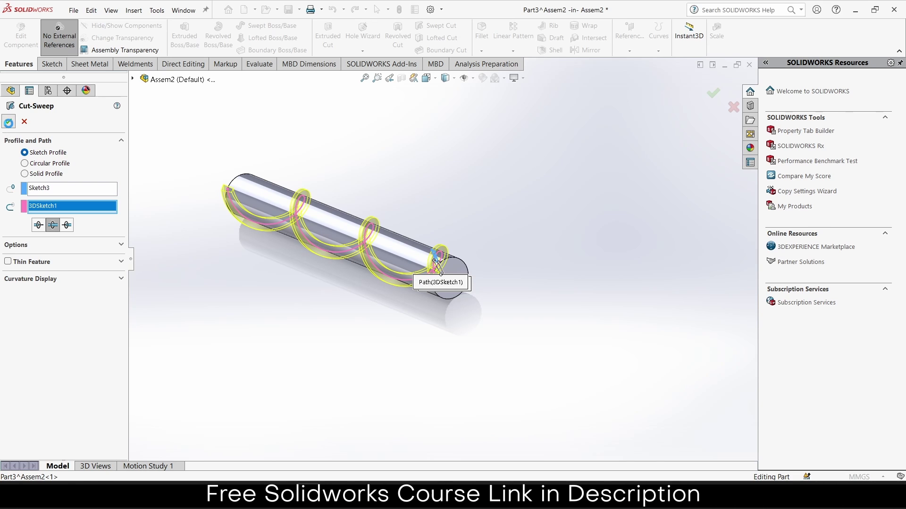
left_click(8, 122)
Step: Start a Linear Pattern of the swept cut, using the cylinder's end face as Direction 1 and reversing it towards the cylinder body
scroll(392, 254, "down", 5)
middle_click_drag(446, 275, 494, 296)
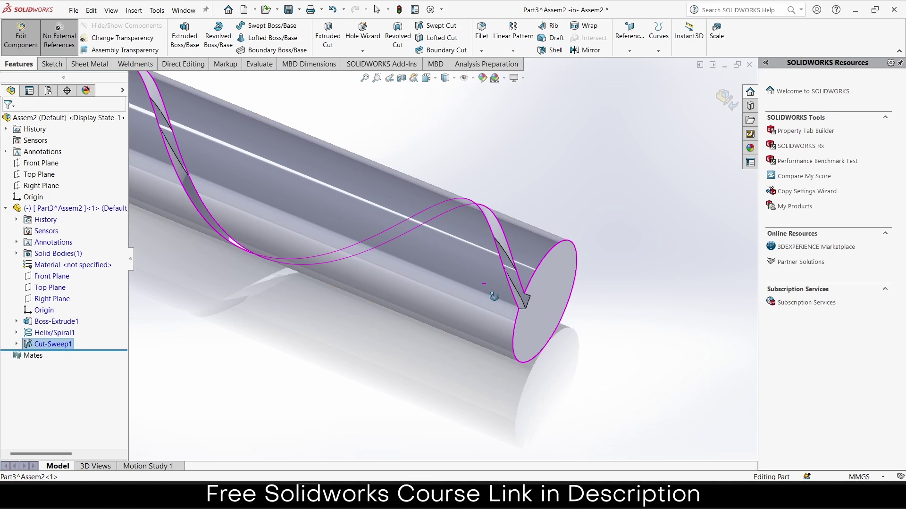
scroll(495, 293, "up", 3)
left_click(504, 51)
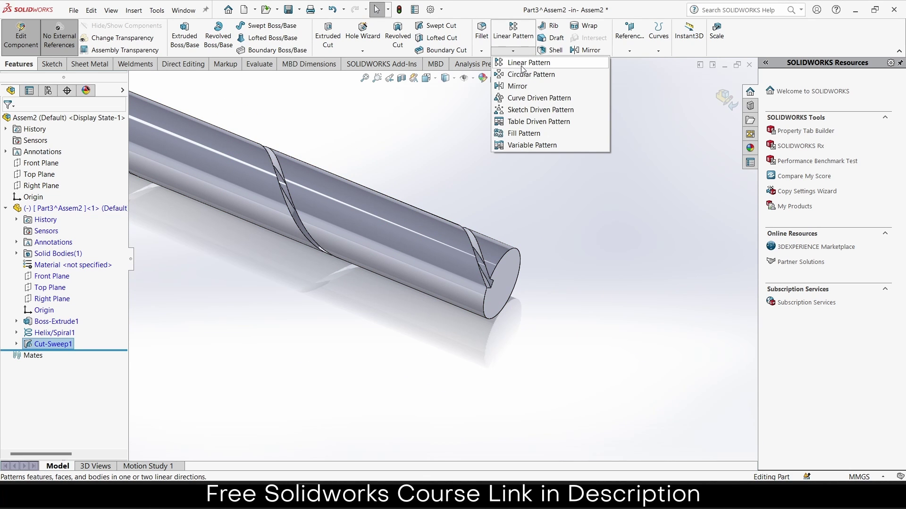
left_click(522, 66)
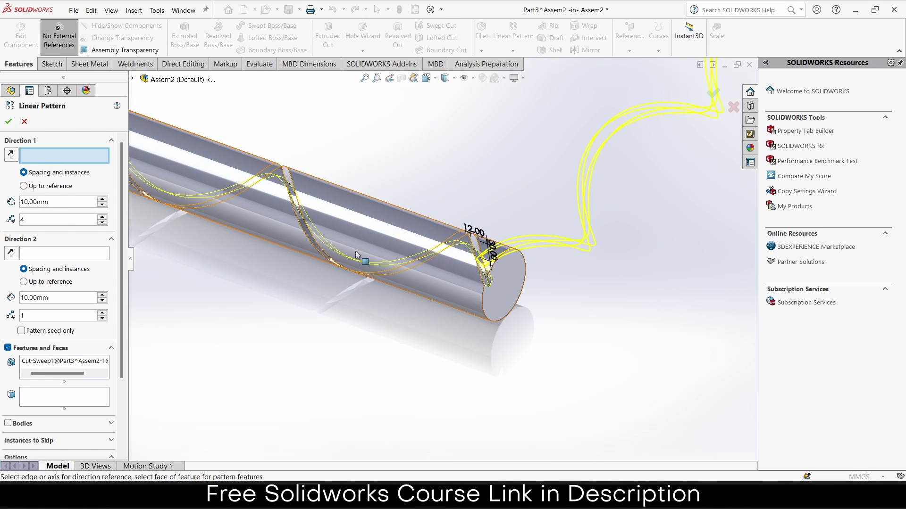
left_click(517, 296)
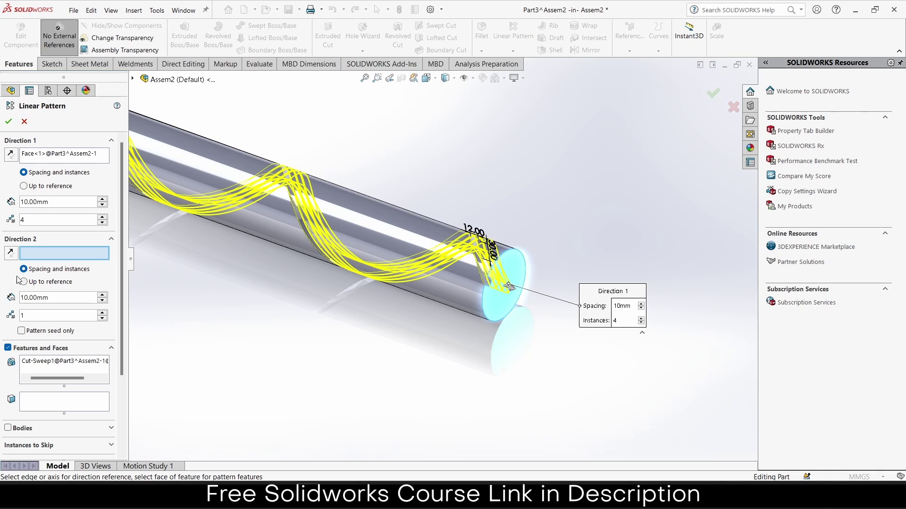
left_click(12, 156)
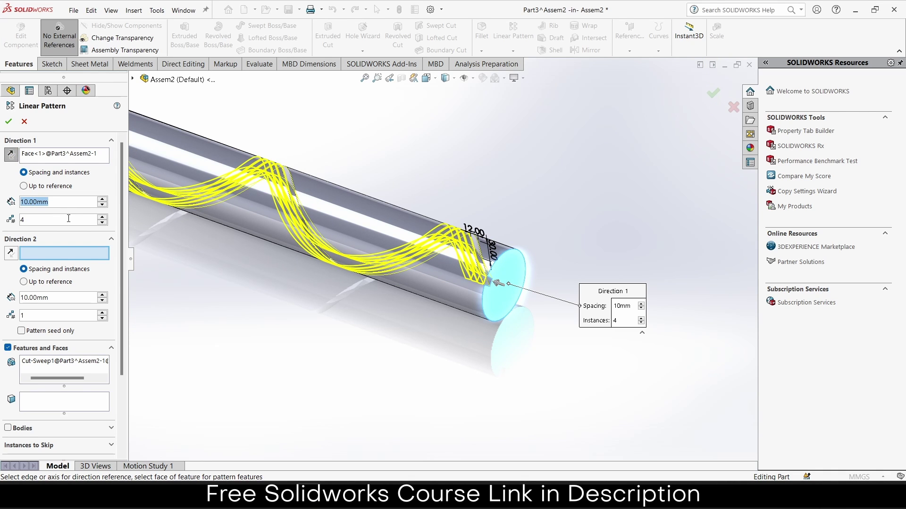
Step: Set the pattern spacing to 100 mm with 3 instances and create the linear pattern
type("100")
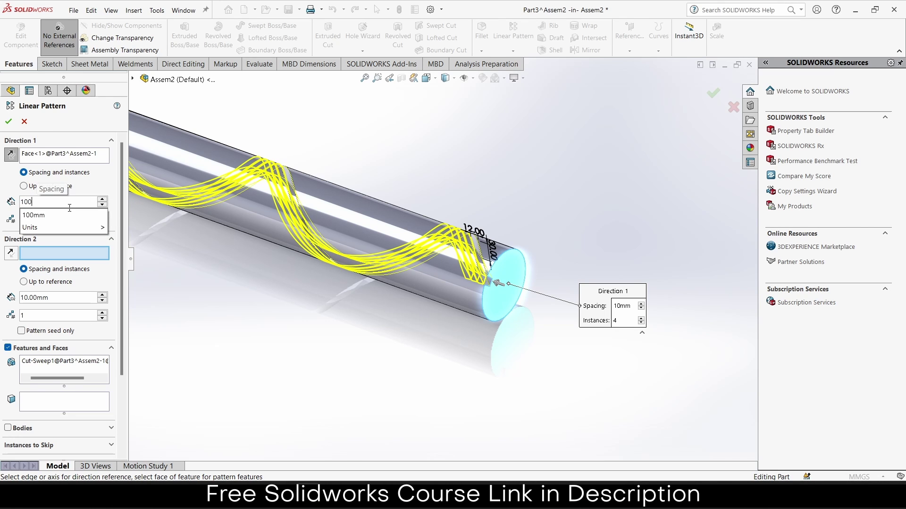
key("Down")
key("Return")
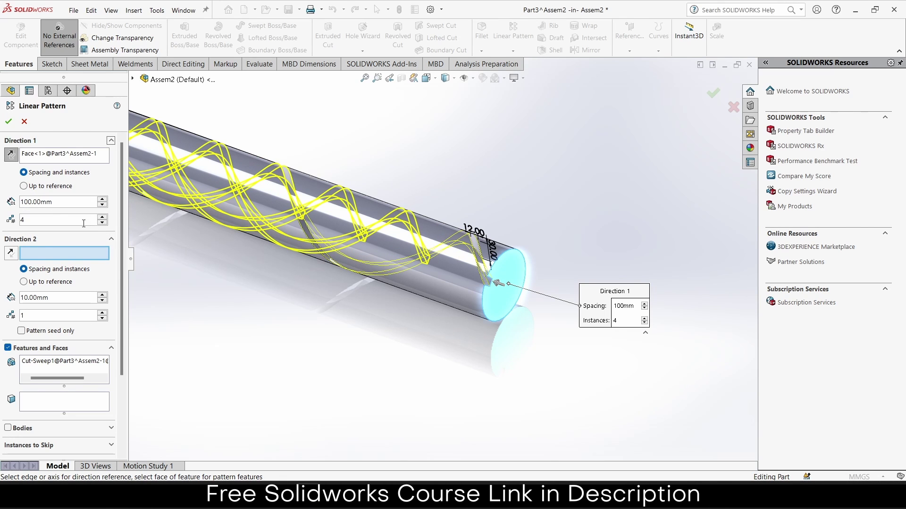
left_click(103, 223)
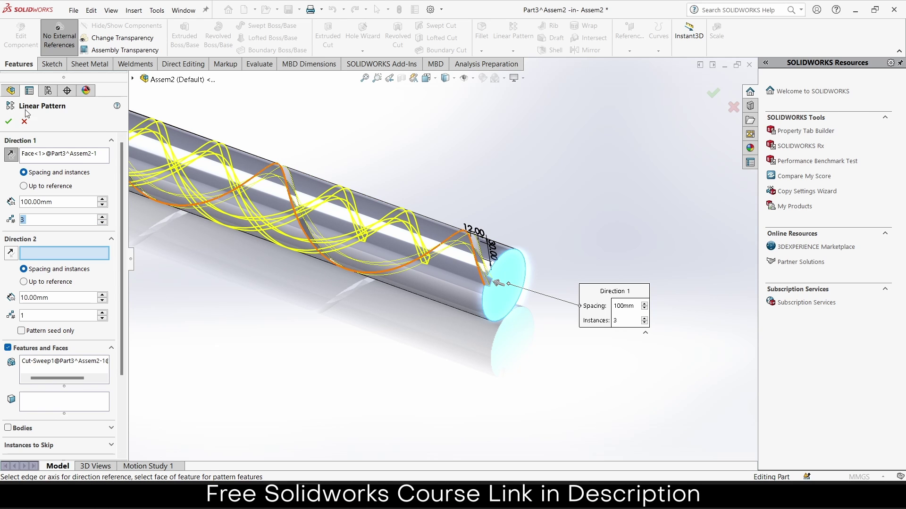
left_click(8, 124)
Step: Examine the patterned helical grooves along the cylinder and where they meet its end face
middle_click_drag(493, 185, 470, 272)
scroll(470, 272, "up", 2)
scroll(384, 225, "up", 2)
mouse_move(386, 227)
middle_mouse_down()
mouse_move(419, 248)
mouse_move(462, 237)
mouse_move(426, 236)
mouse_move(325, 203)
mouse_move(383, 231)
middle_mouse_up()
scroll(425, 236, "down", 3)
scroll(407, 250, "down", 2)
middle_click_drag(434, 248, 332, 294)
scroll(454, 266, "up", 3)
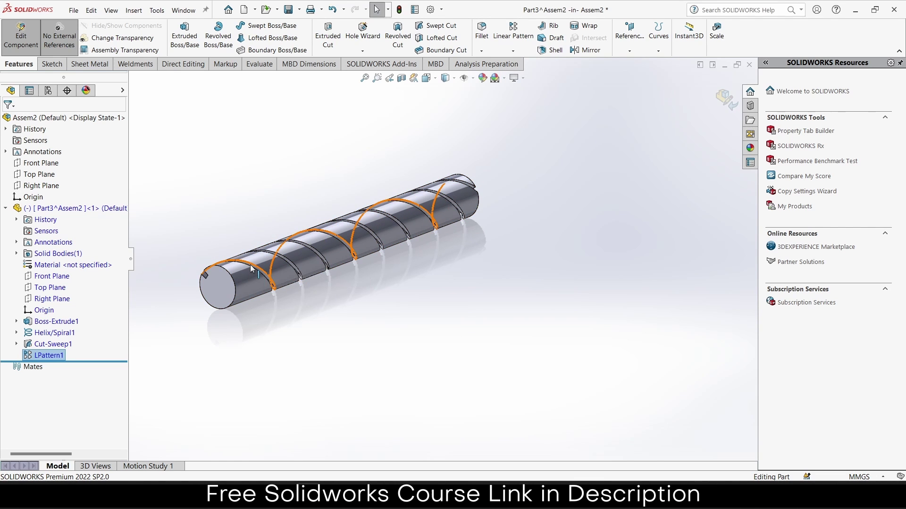
scroll(251, 264, "down", 5)
scroll(253, 276, "down", 4)
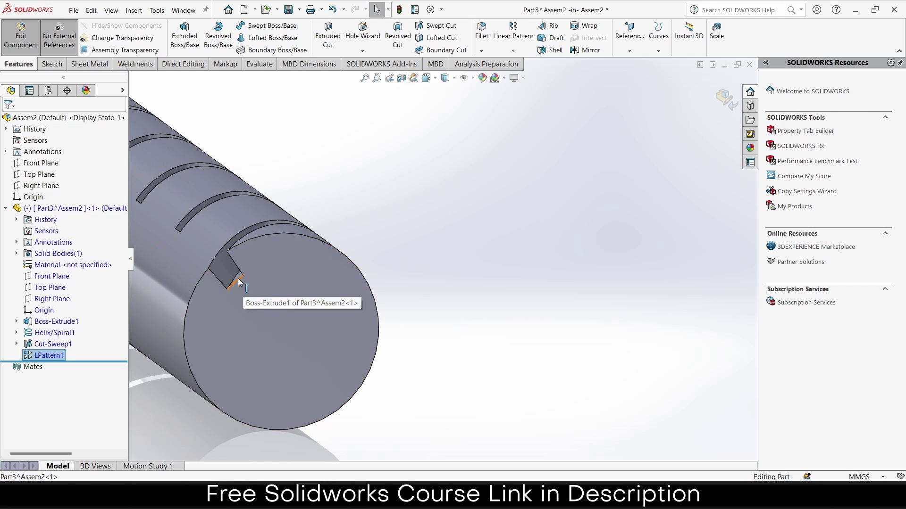
Step: Measure the short groove edge on the cylinder's end face
left_click(240, 279)
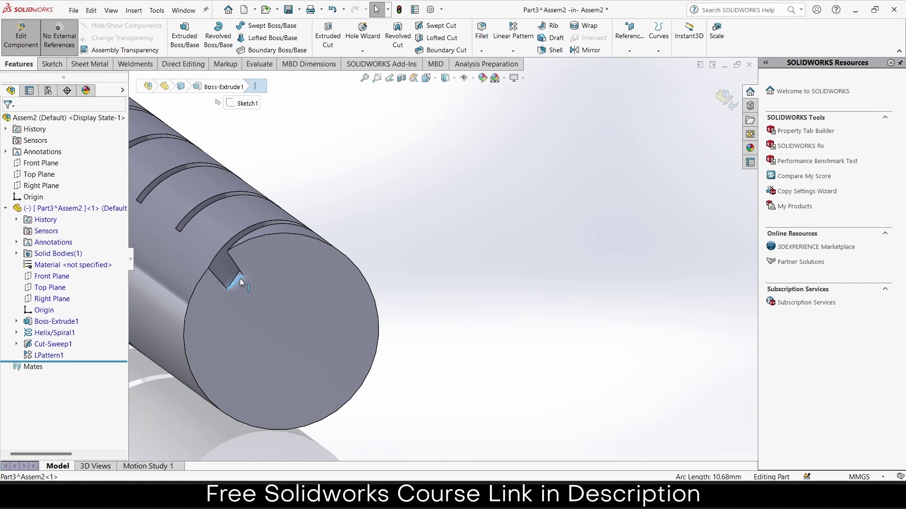
left_click(259, 64)
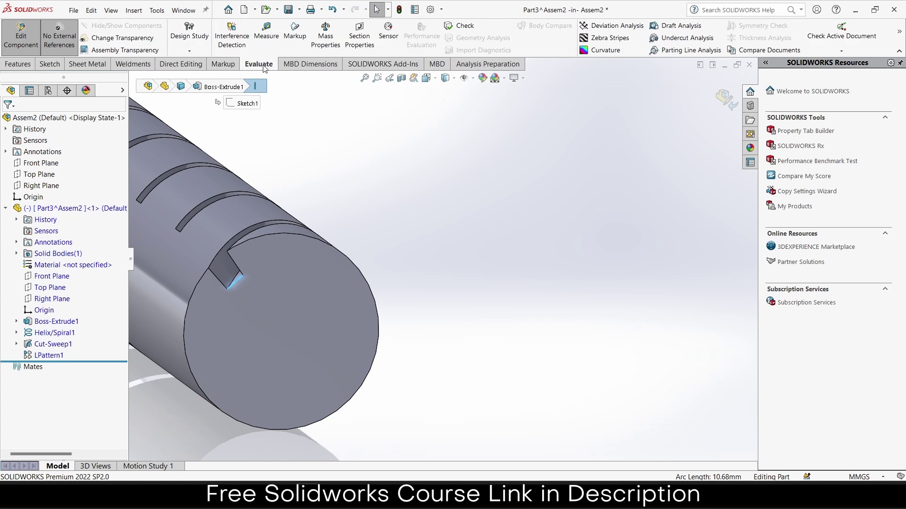
left_click(266, 32)
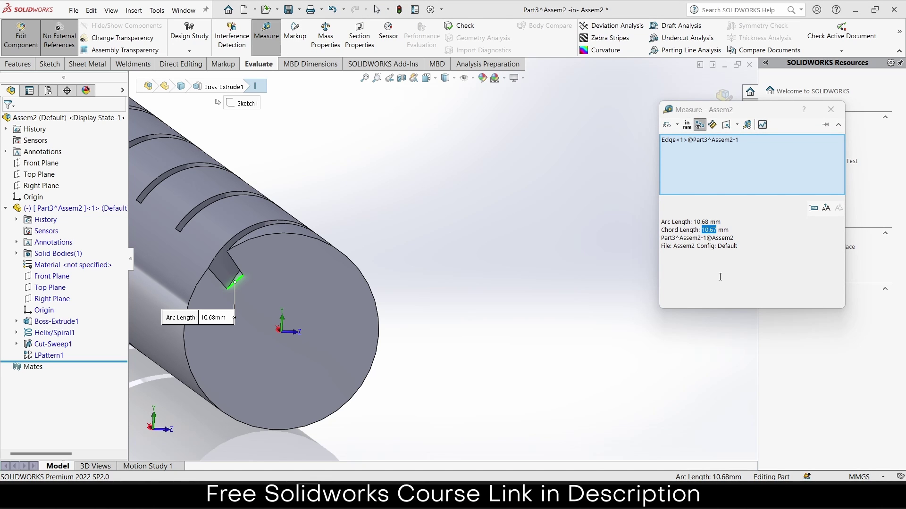
left_click(830, 111)
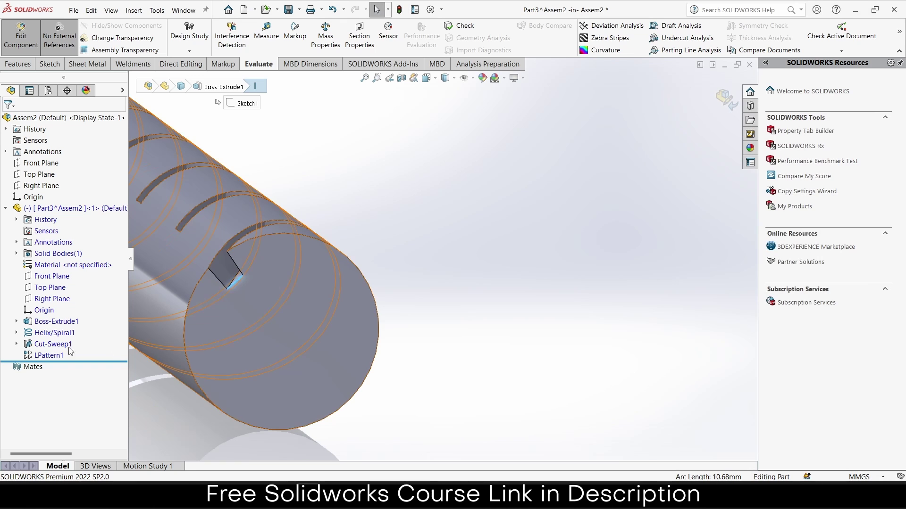
Step: Open the swept cut's rectangle profile sketch to check its dimensions, and leave it without changes
left_click(17, 333)
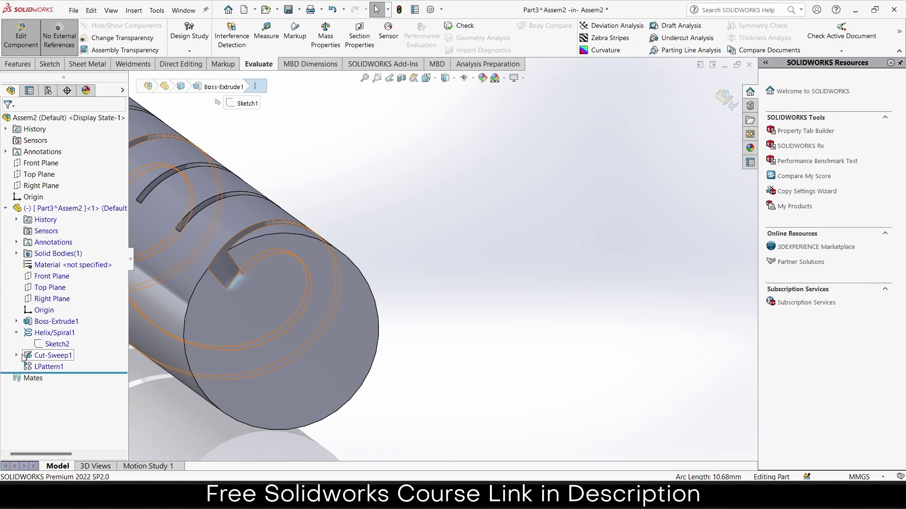
left_click(17, 356)
left_click(46, 368)
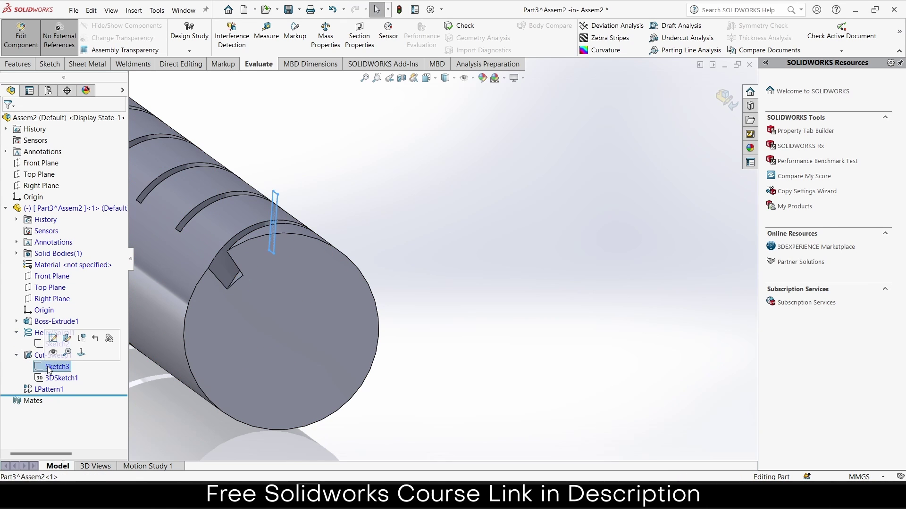
left_click(48, 340)
scroll(649, 232, "down", 2)
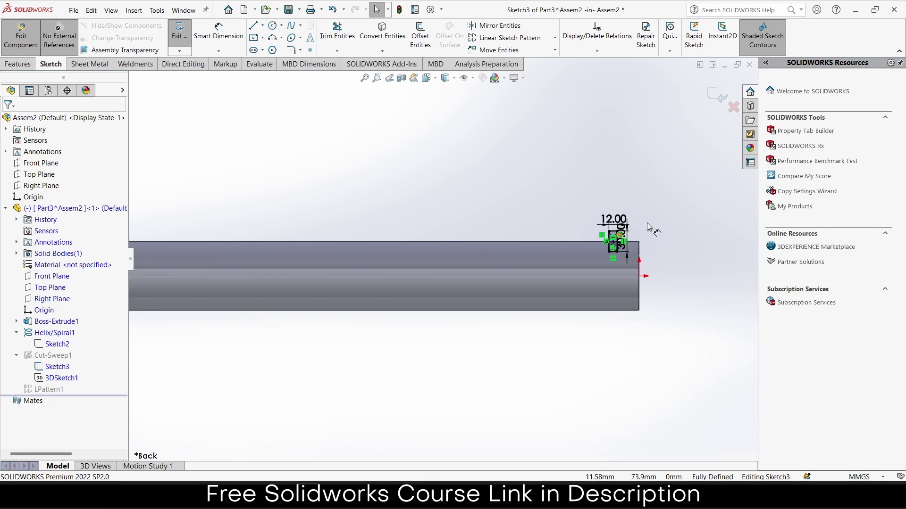
left_click(713, 88)
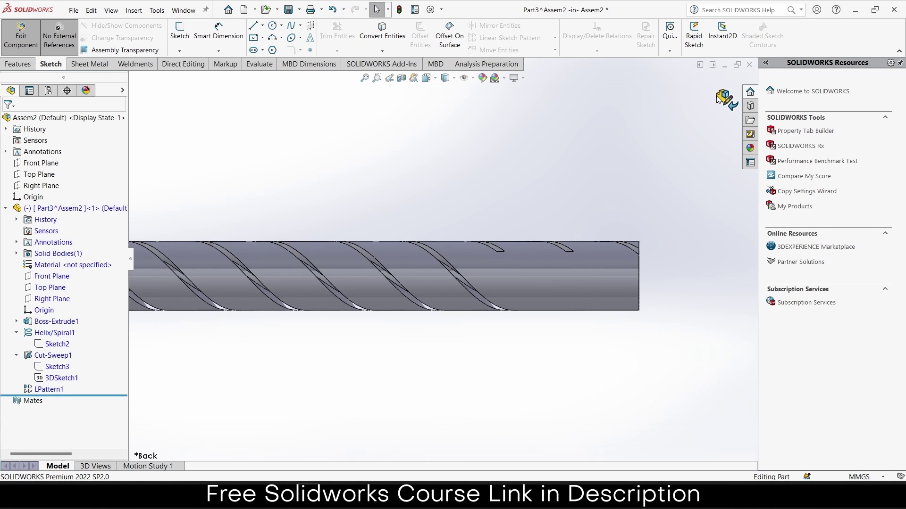
Step: Finish editing the cylinder part, return to the assembly and try moving the cylinder to test its freedom
left_click(719, 99)
middle_click_drag(647, 205, 511, 328)
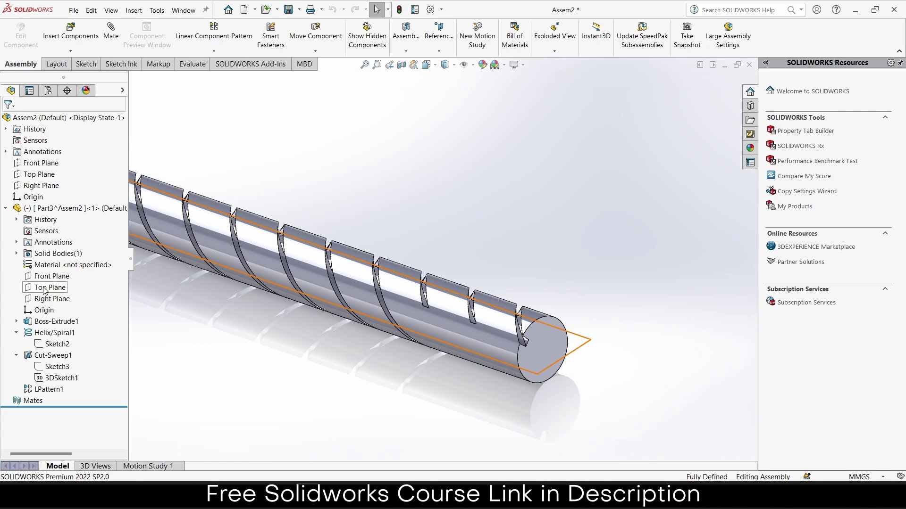
left_click(17, 220)
left_click(17, 219)
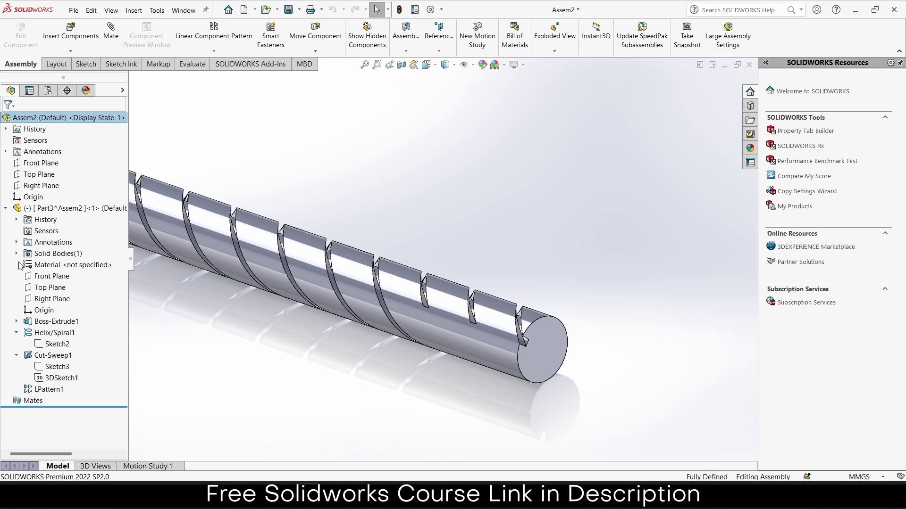
left_click_drag(533, 366, 552, 325)
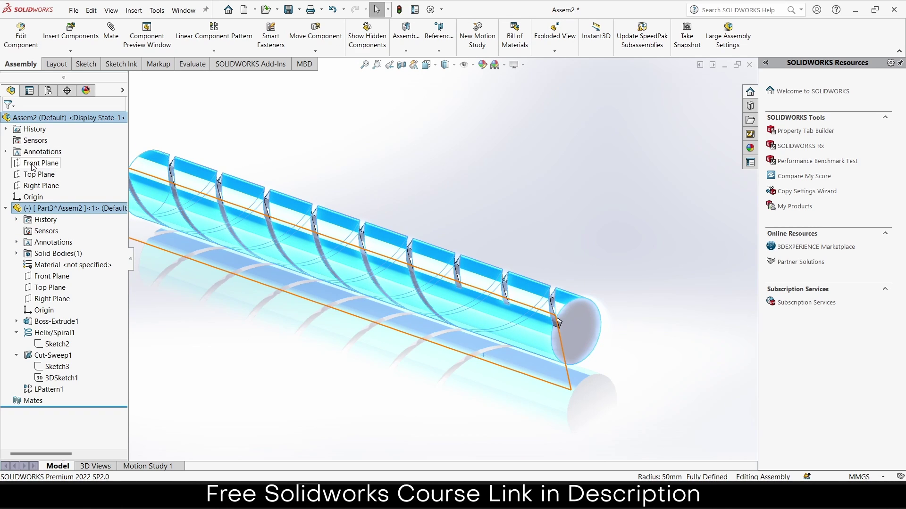
Step: Sketch a horizontal construction line about 73 mm long from the origin on the assembly's Front Plane and exit the sketch
left_click(34, 164)
left_click(40, 150)
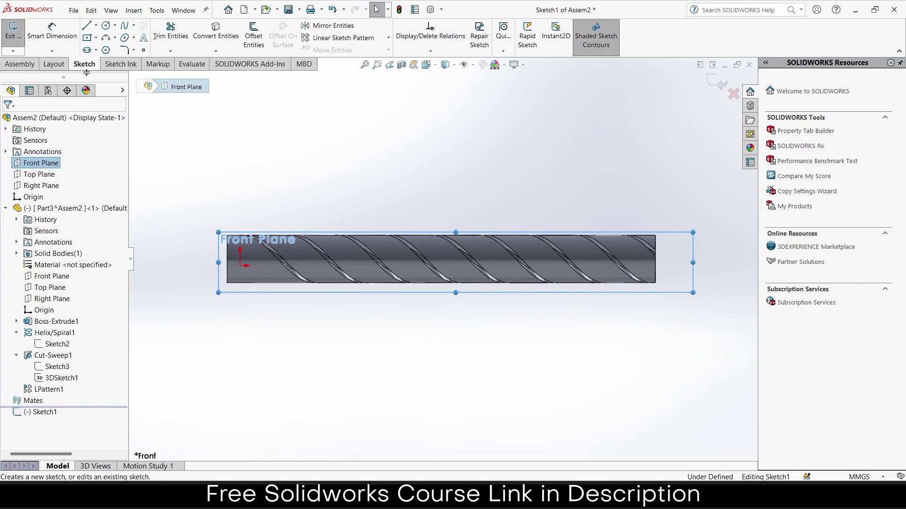
left_click(96, 26)
left_click(109, 46)
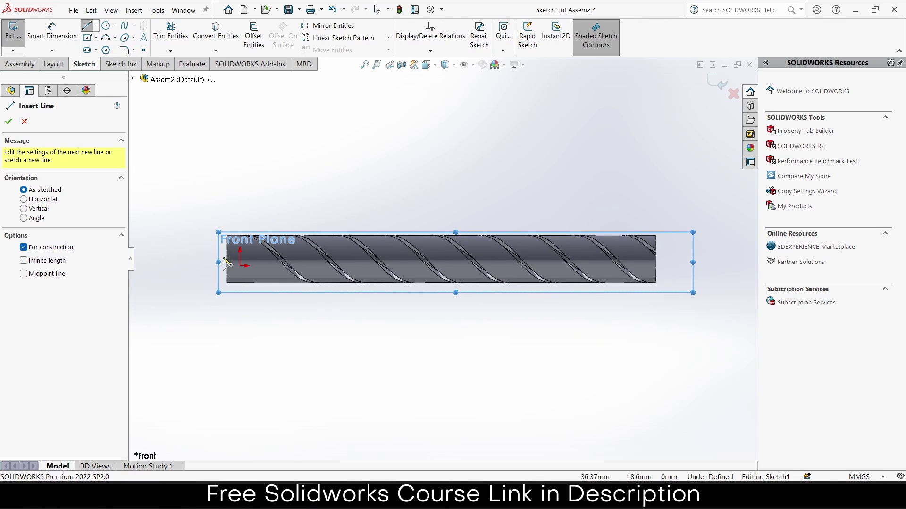
left_click(240, 266)
left_click(275, 268)
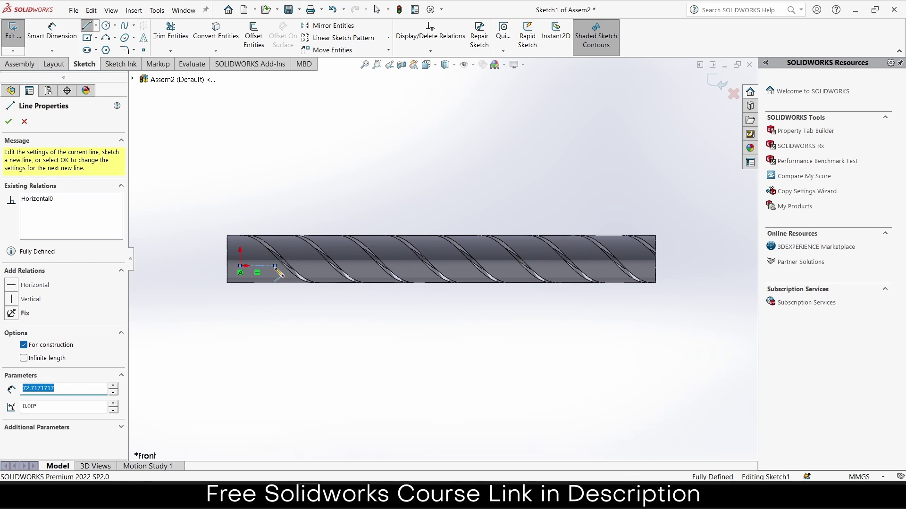
key("Escape")
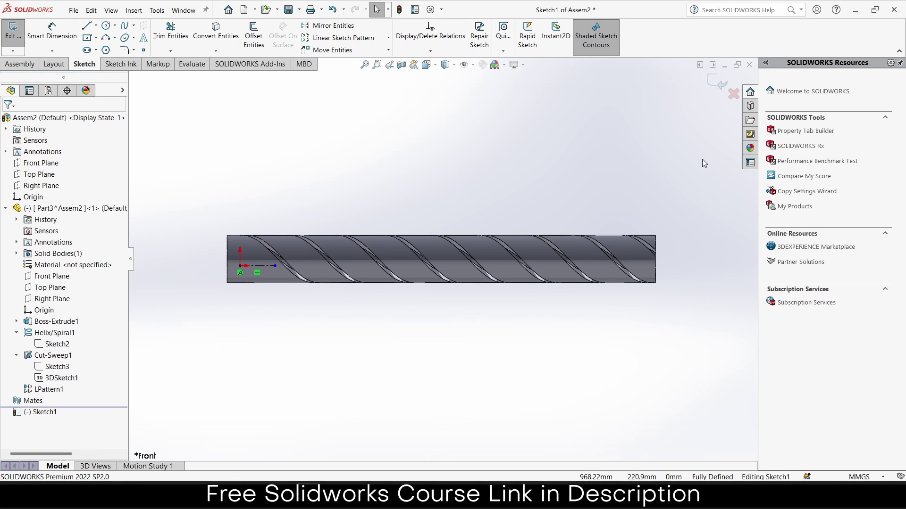
left_click(722, 84)
Step: Start a mate between the cylinder's outer face and the construction line on the Front Plane
left_click(243, 249)
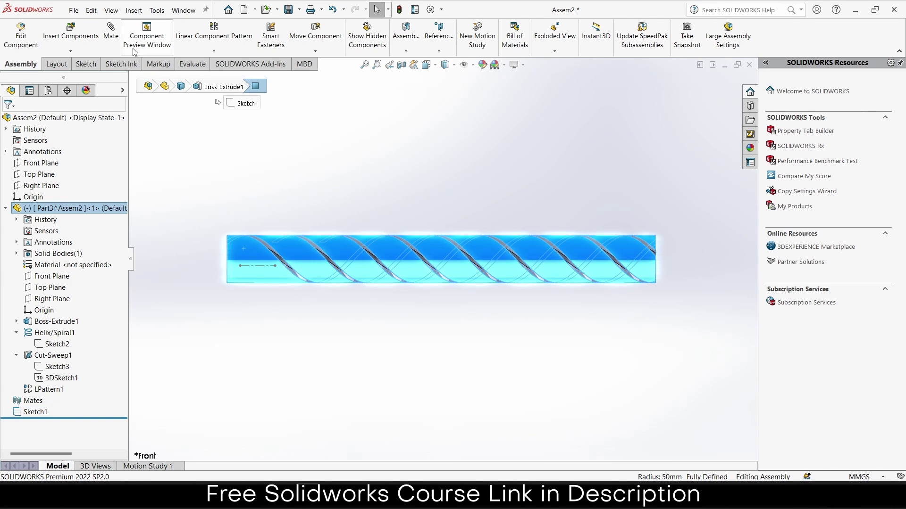
left_click(111, 33)
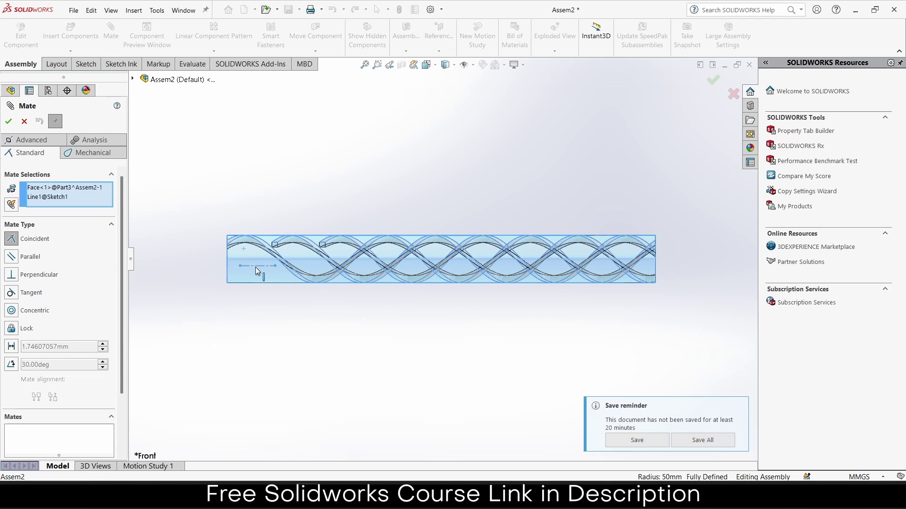
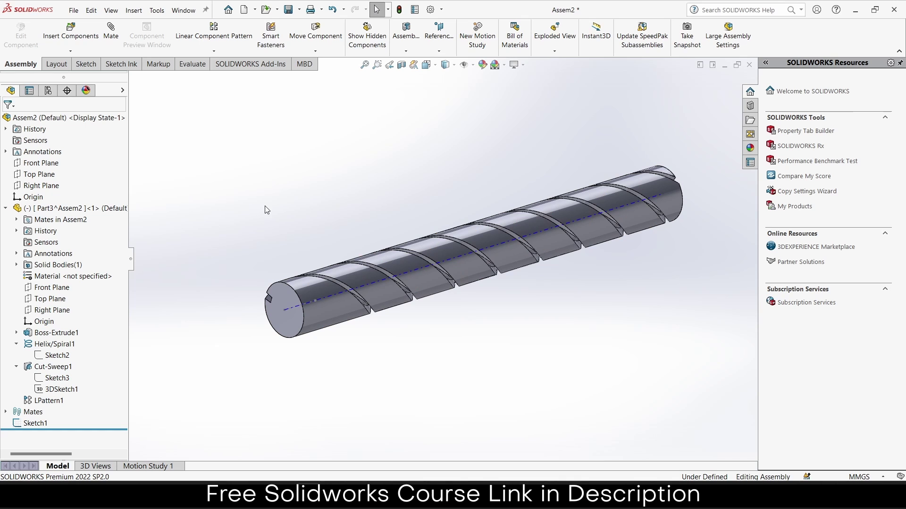
Step: Insert a new part into the assembly and position it on the assembly's Top Plane
left_click(72, 51)
left_click(75, 72)
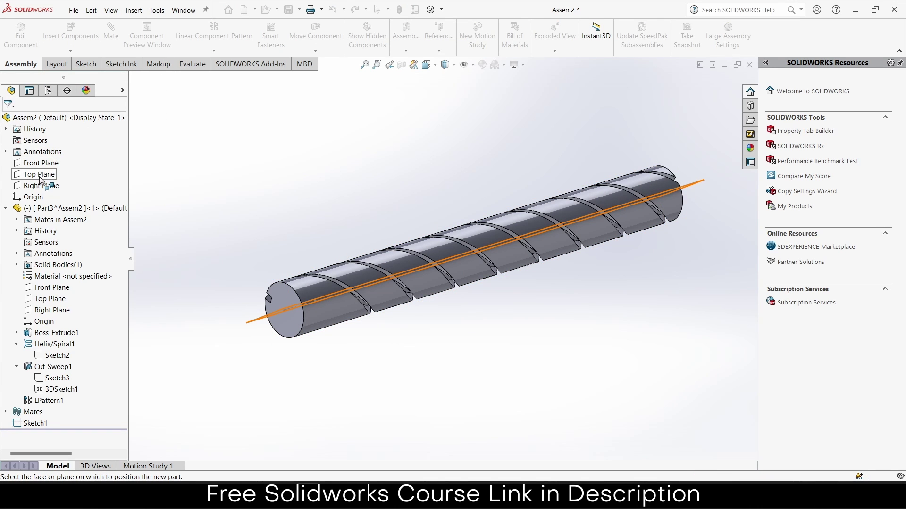
left_click(40, 175)
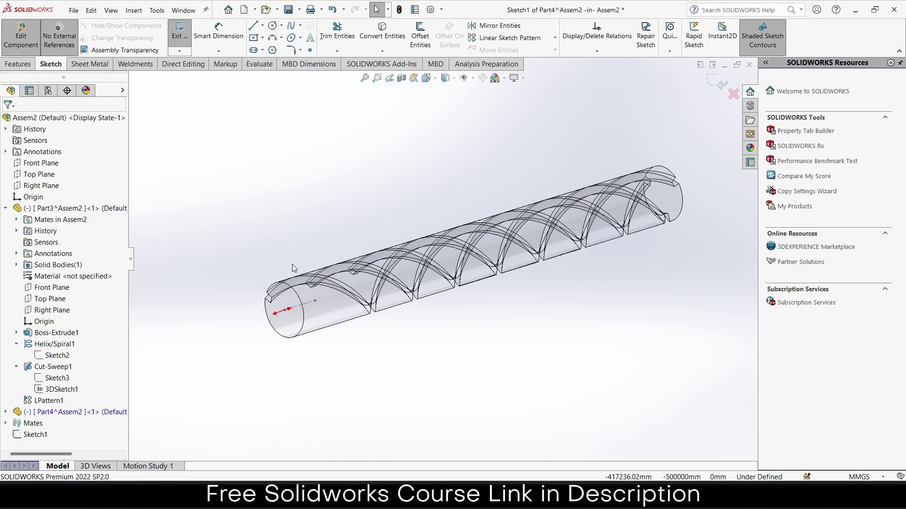
Step: Sketch a center rectangle about 194 by 100 mm around the origin at the cylinder's end
key("ctrl+8")
scroll(266, 260, "down", 3)
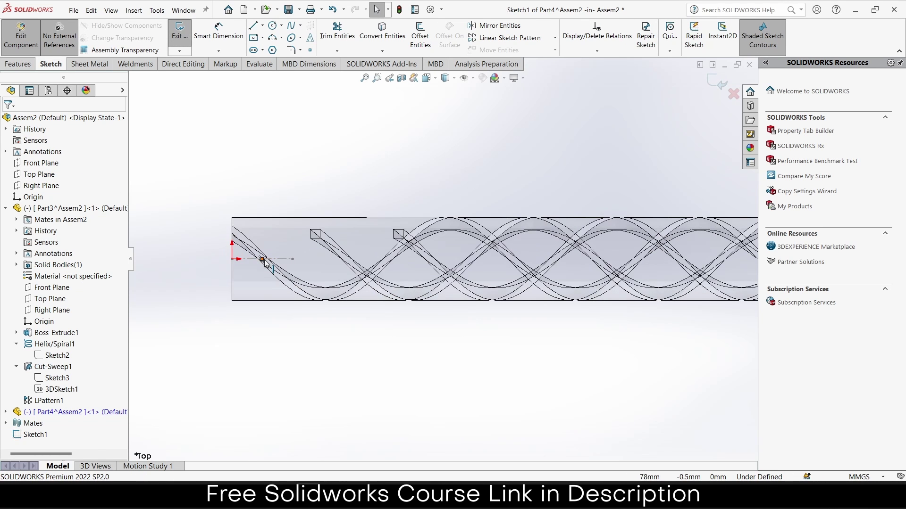
left_click(253, 38)
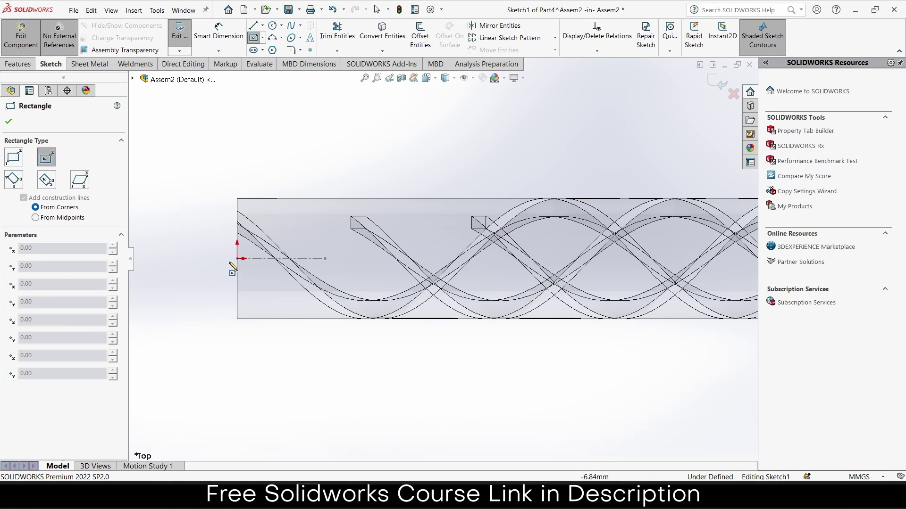
left_click(237, 258)
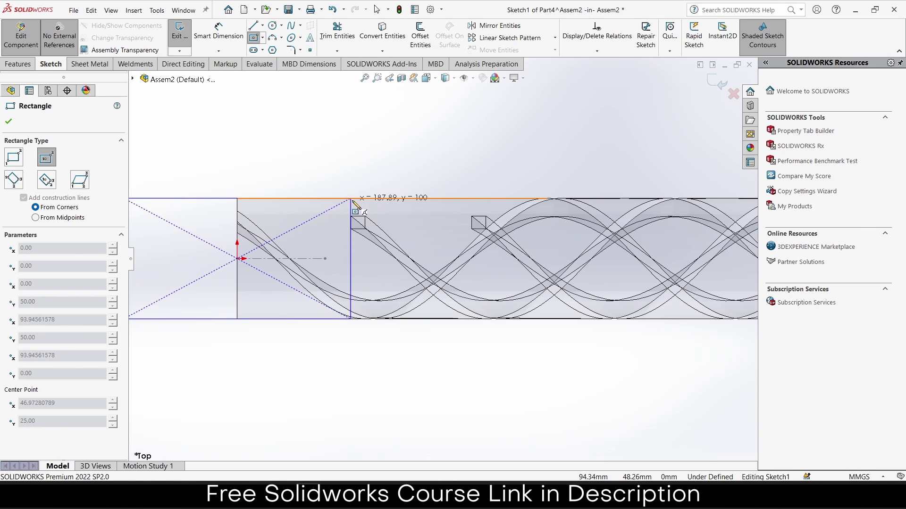
left_click(355, 200)
scroll(442, 258, "up", 3)
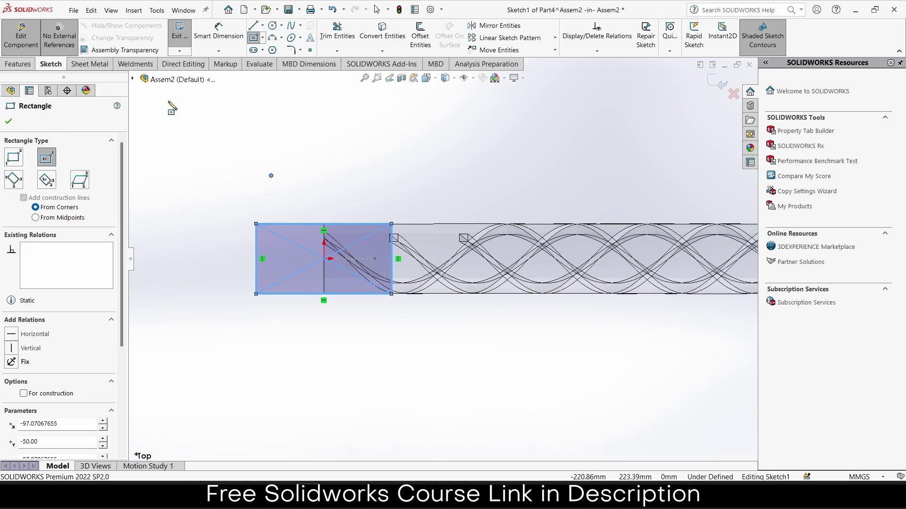
Step: Dimension the rectangle 120 mm high and 200 mm wide
left_click(218, 31)
scroll(299, 230, "down", 2)
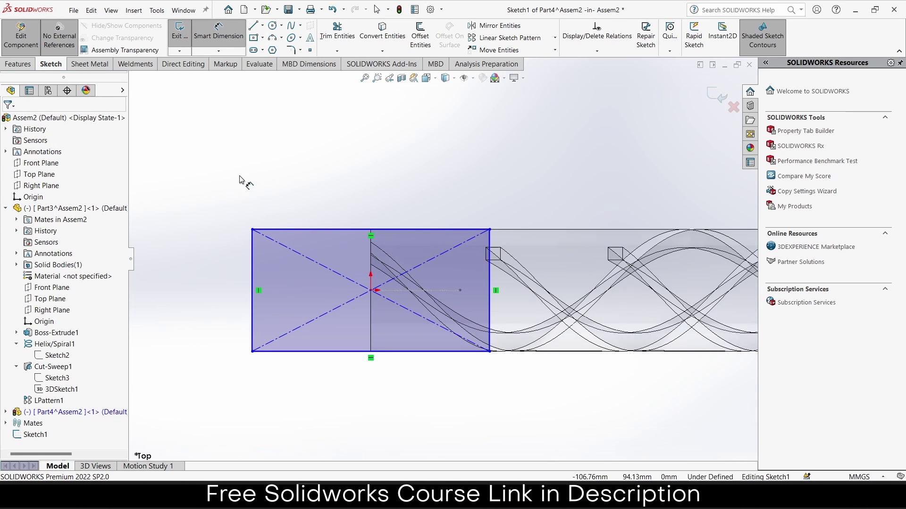
left_click(254, 261)
left_click(219, 259)
type("120")
key("Return")
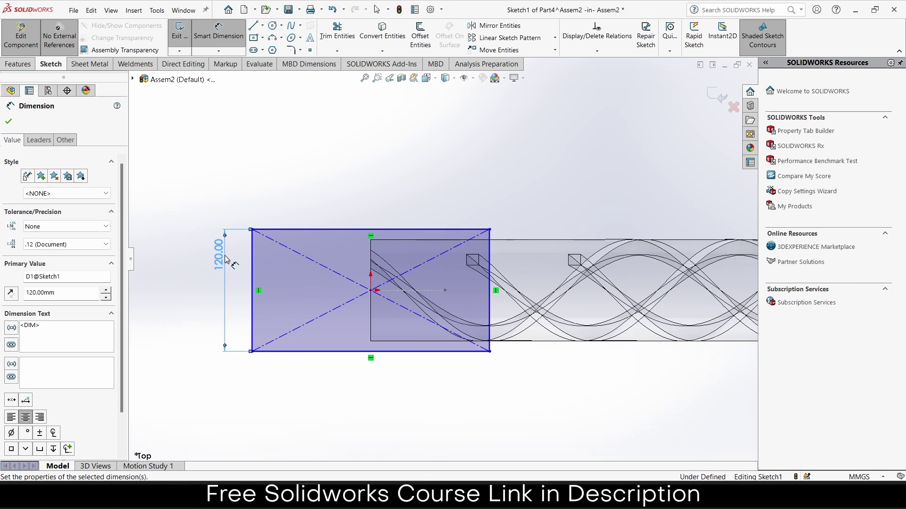
left_click(330, 230)
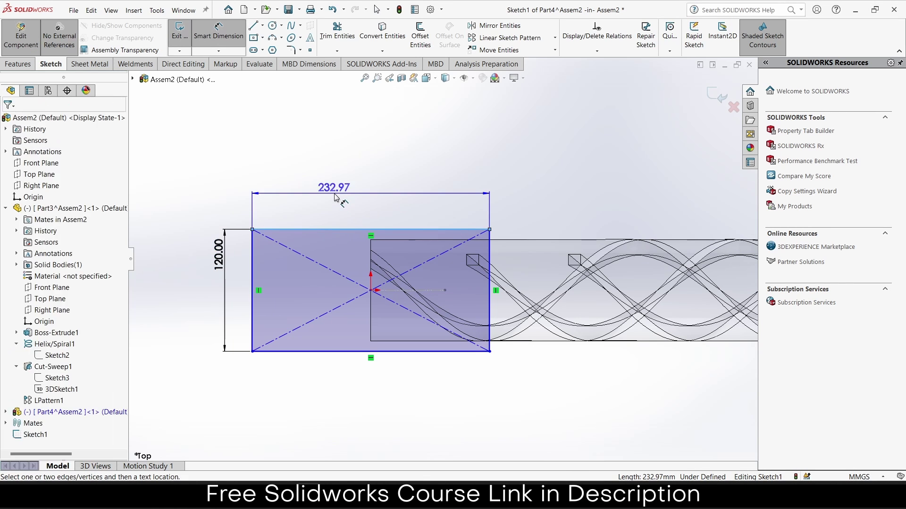
left_click(342, 196)
type("200")
key("Return")
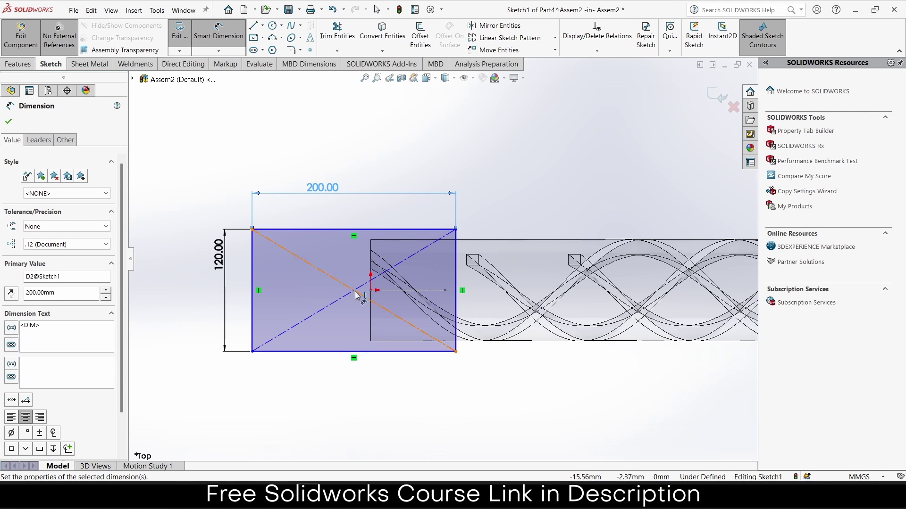
Step: Dimension the rectangle's left edge 100 mm from the origin
left_click(251, 277)
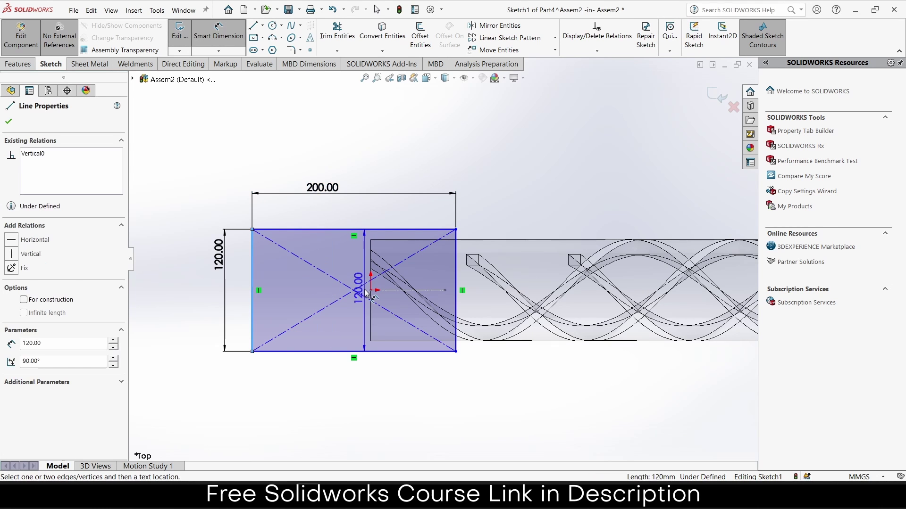
left_click(370, 290)
left_click(357, 267)
type("100")
key("Return")
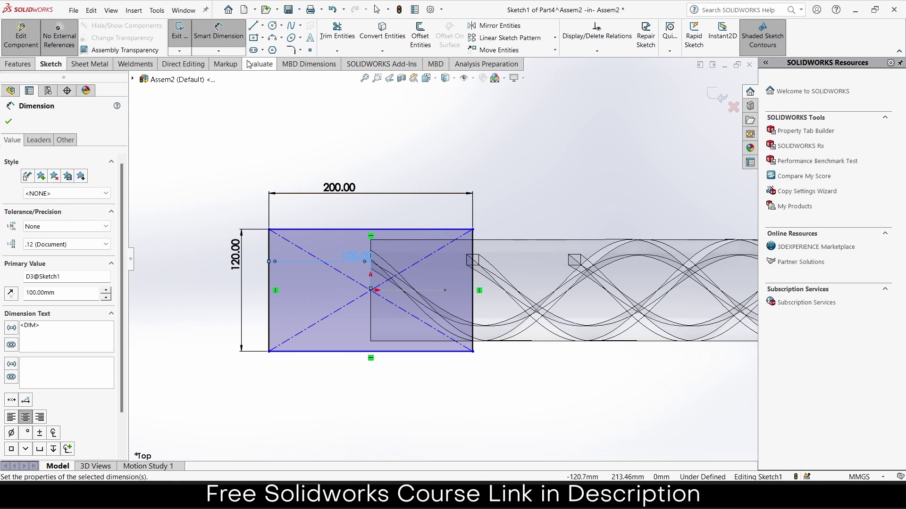
Step: Extrude the rectangle as a blind boss with a depth of 200 mm
left_click(18, 65)
left_click(185, 35)
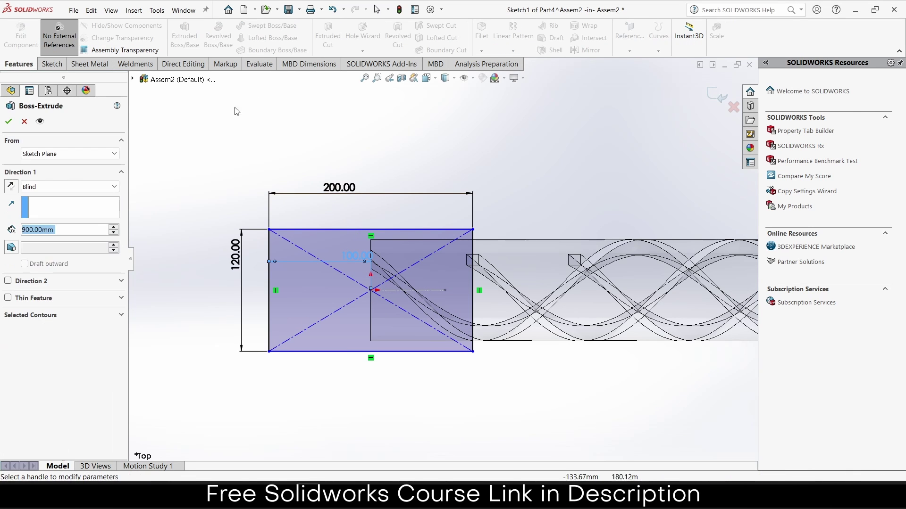
type("2")
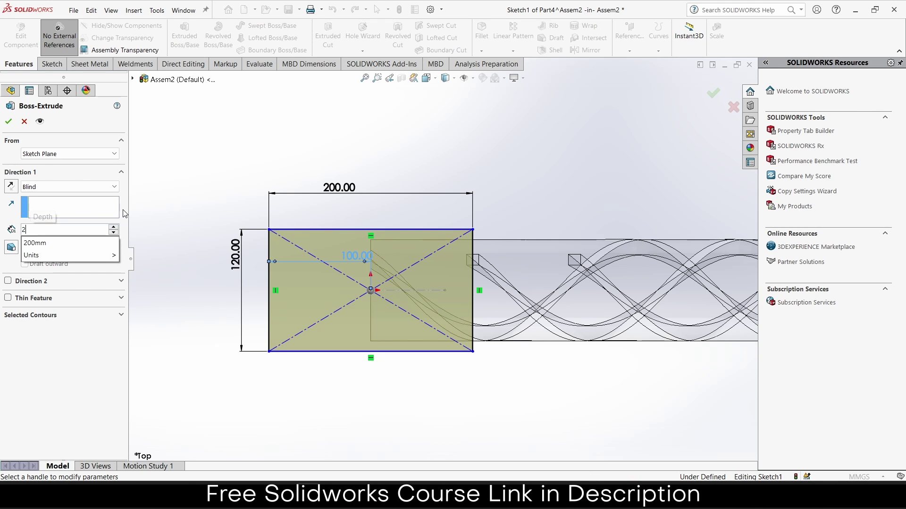
type("00")
key("Return")
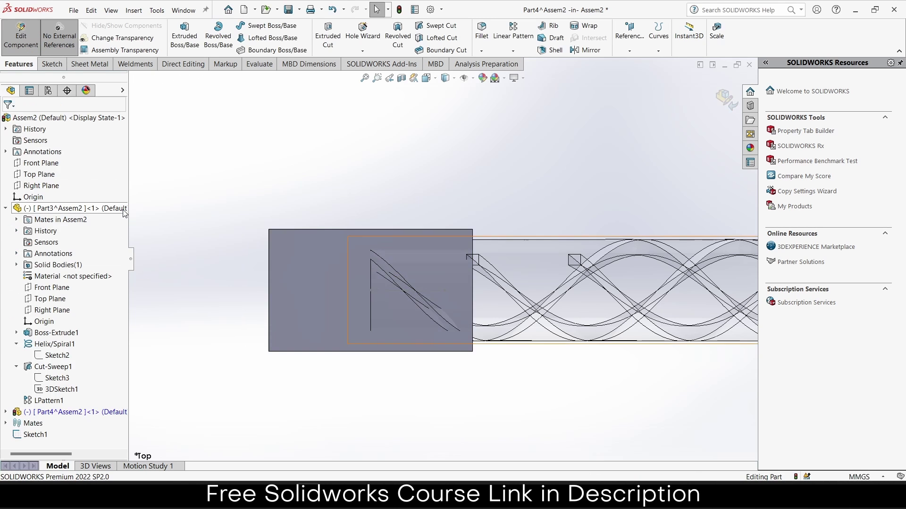
Step: Start a sketch on the block's bottom face and draw two circles, about 14 and 16 mm in diameter, level with the origin on opposite sides
middle_click_drag(454, 332, 475, 122)
left_click(328, 349)
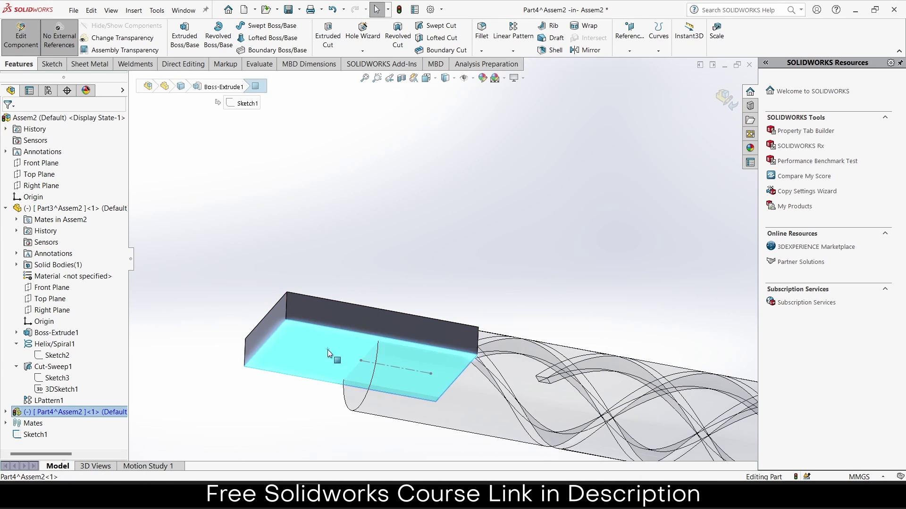
left_click(355, 294)
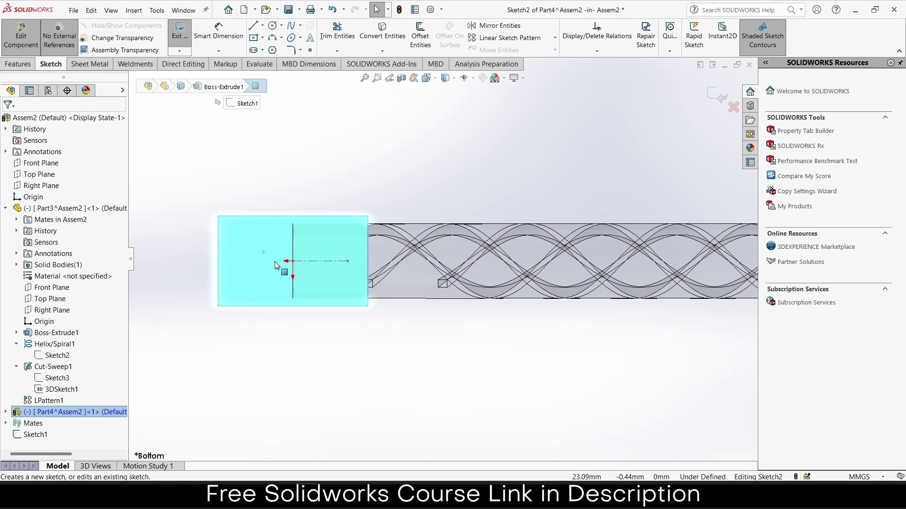
left_click(273, 26)
scroll(259, 210, "down", 5)
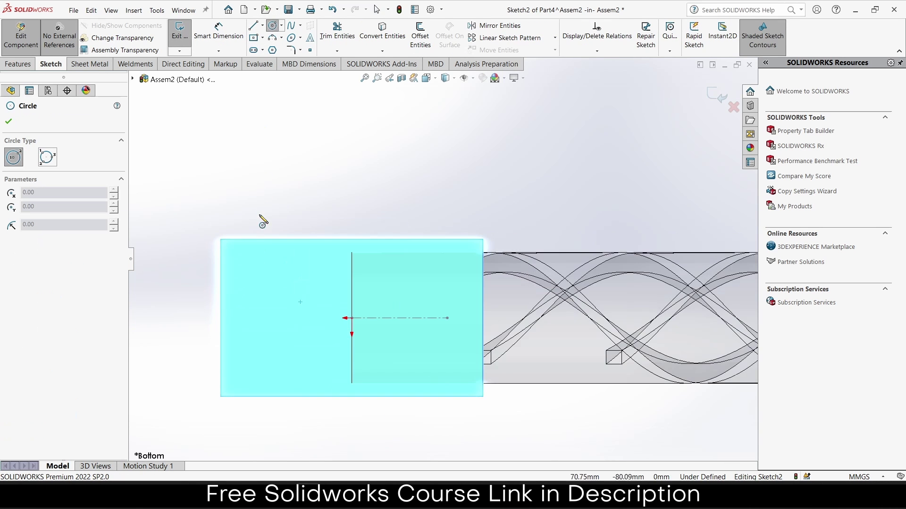
left_click(277, 332)
left_click(286, 341)
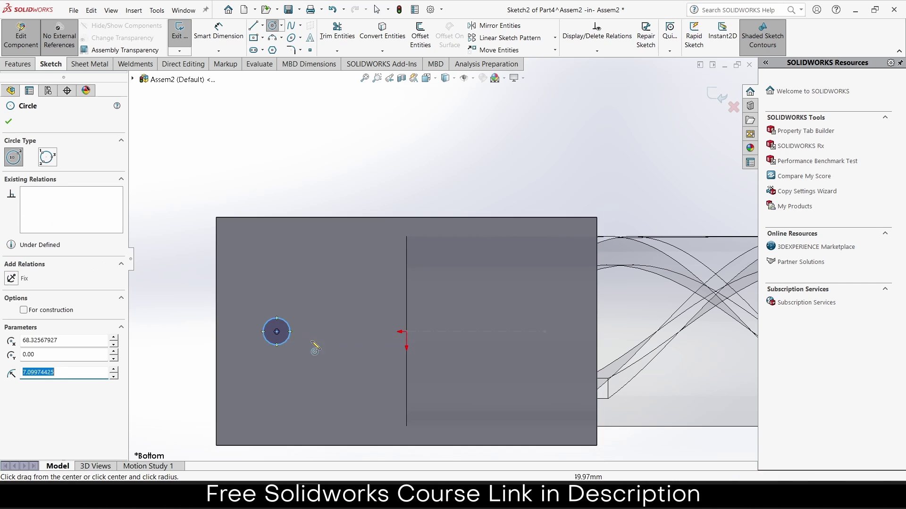
left_click(502, 332)
left_click(512, 343)
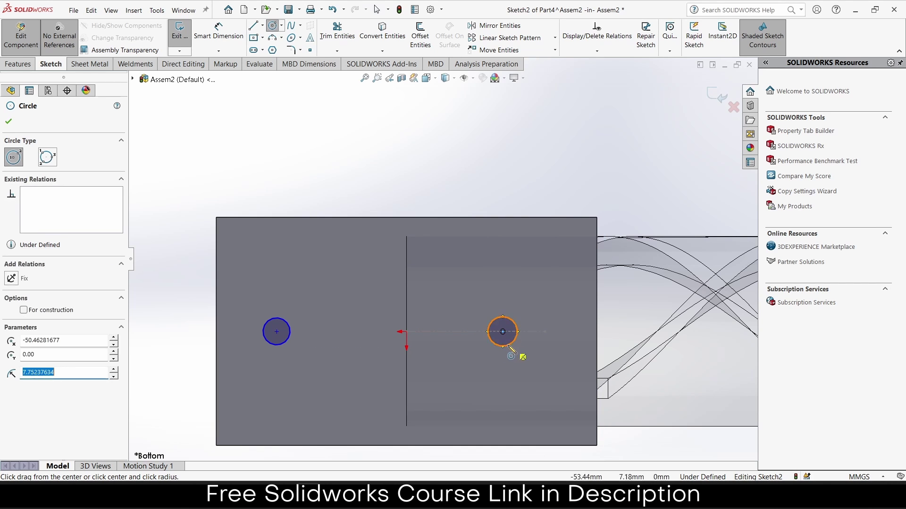
Step: Dimension the distance between the two circle centers as 100 mm
left_click(221, 47)
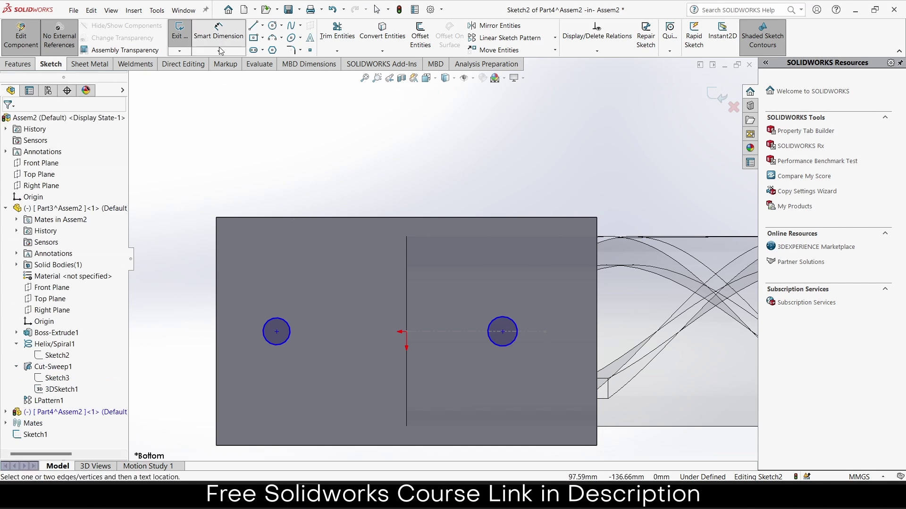
left_click(276, 332)
left_click(502, 332)
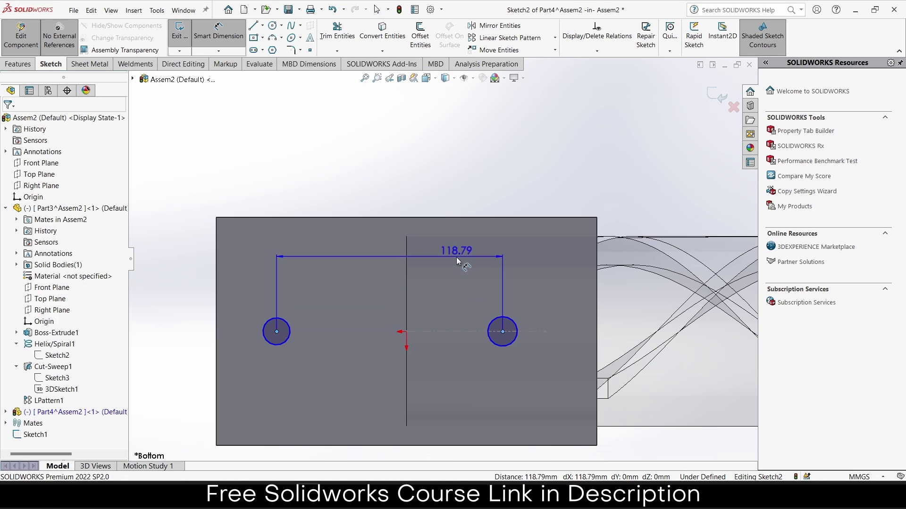
left_click(457, 257)
type("100")
key("Return")
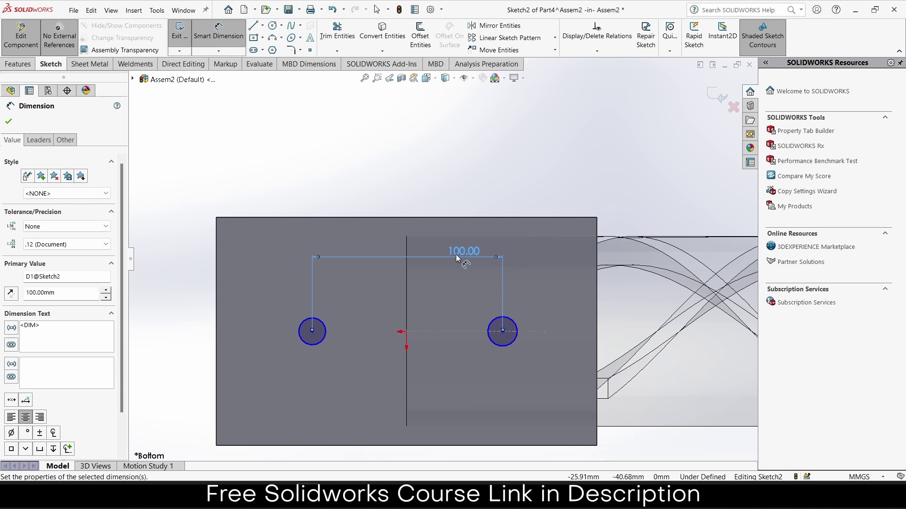
Step: Reattach the spacing dimension from the left circle's center to the origin and set it to 50 mm
left_click_drag(312, 330, 407, 332)
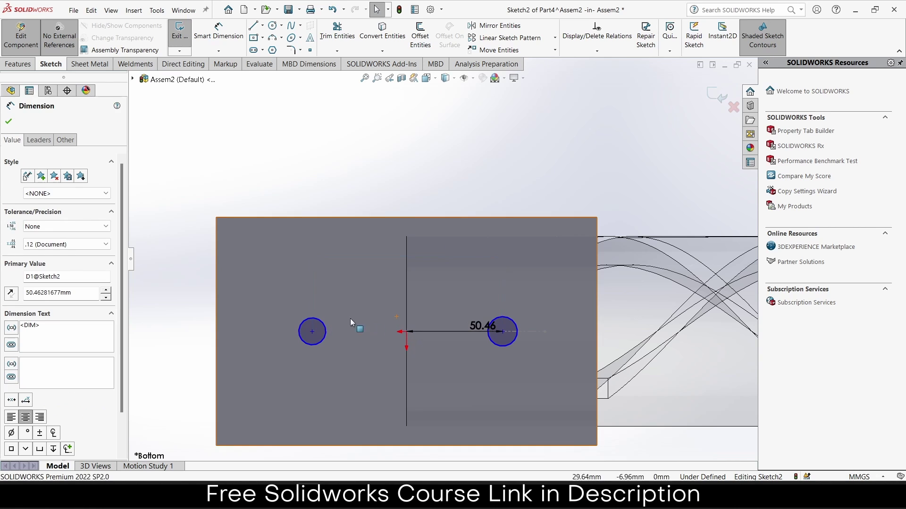
double_click(477, 326)
type("50")
key("Return")
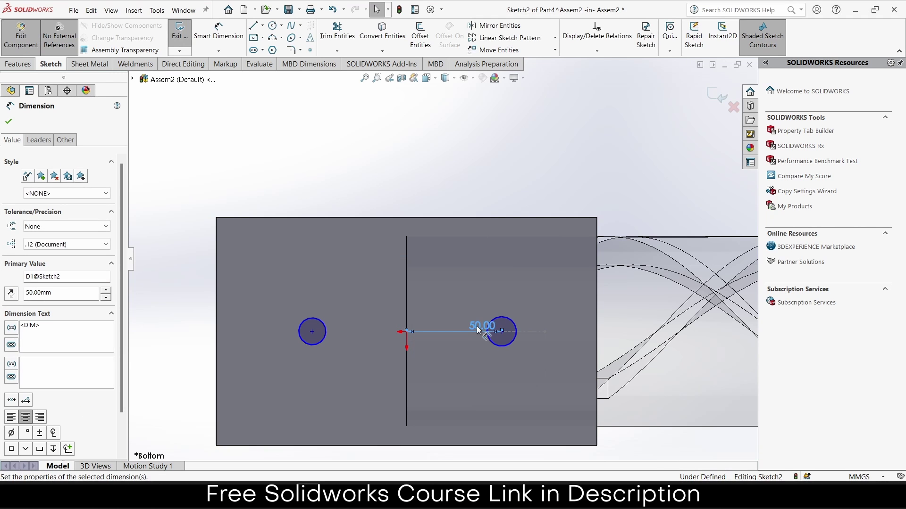
key("Escape")
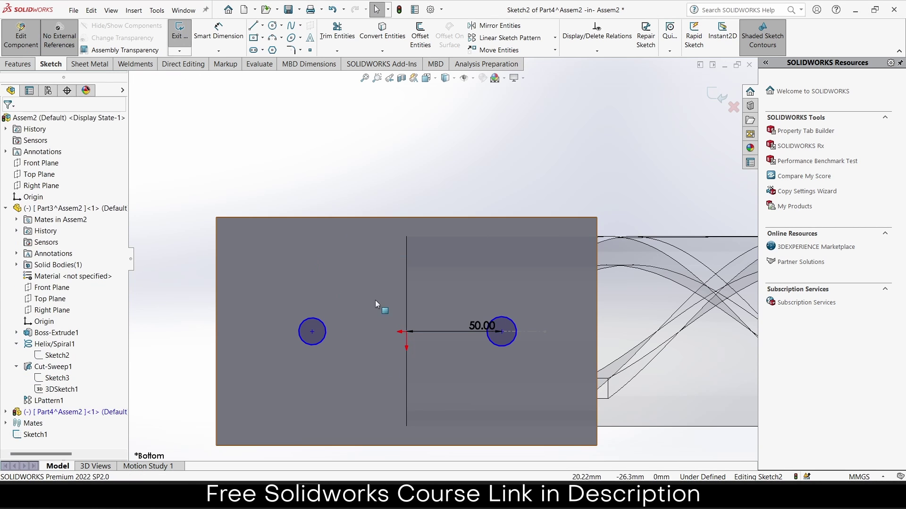
Step: Add a 100 mm dimension between the centers of the left and right circles
left_click(313, 332)
left_click(218, 31)
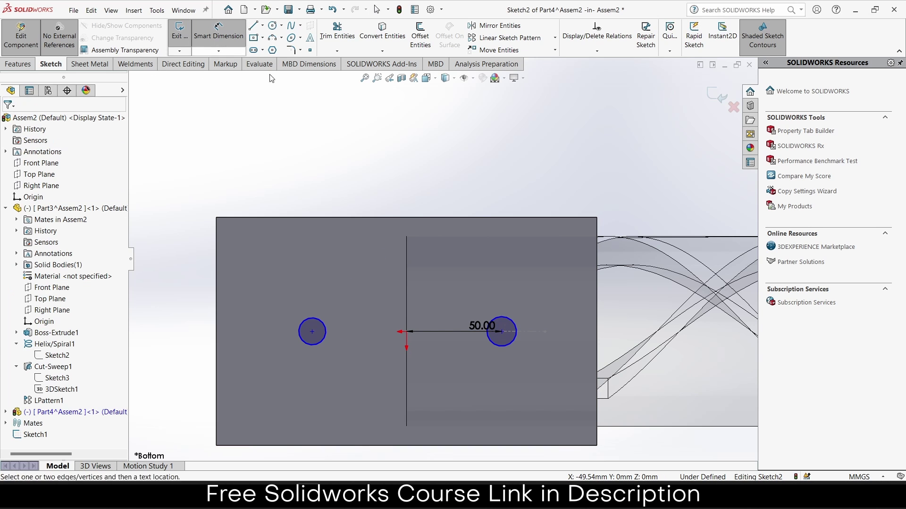
left_click(502, 332)
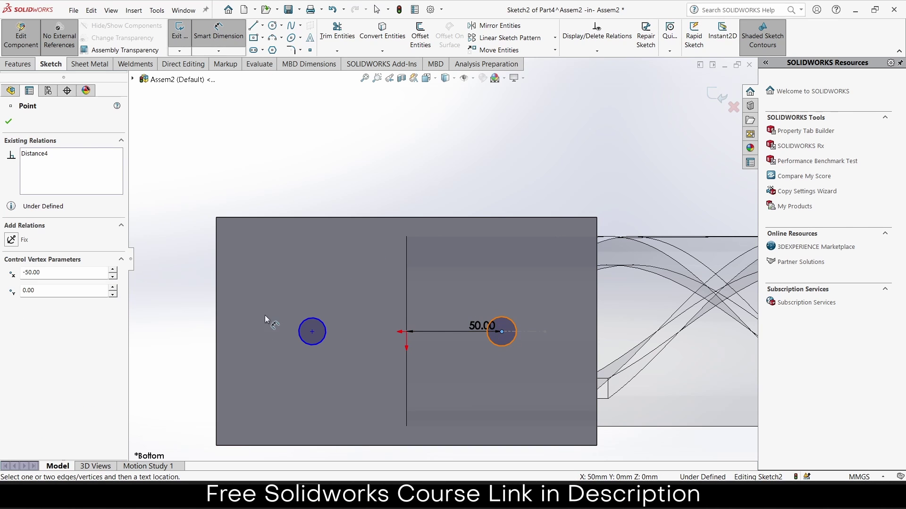
left_click(312, 331)
left_click(320, 281)
type("100")
key("Return")
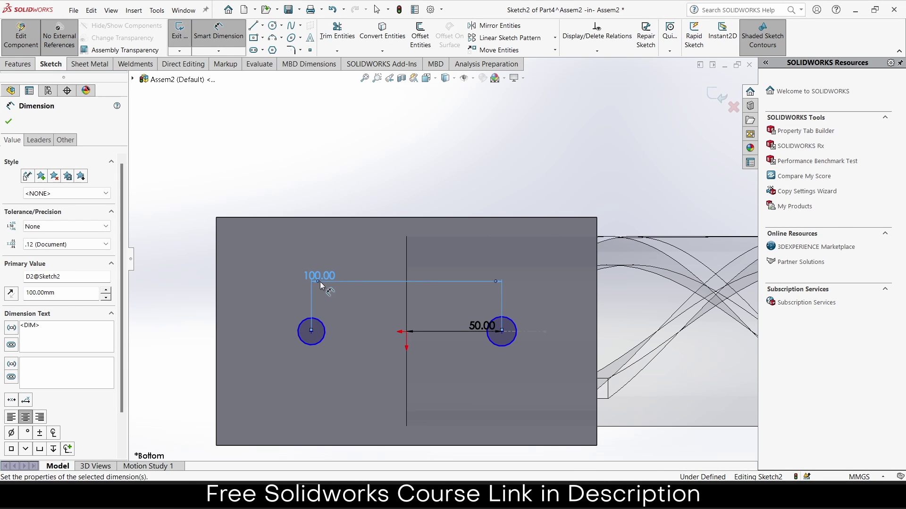
Step: Dimension both circles with a diameter of 10 mm
left_click(325, 323)
left_click(347, 307)
type("10")
key("Return")
left_click(517, 333)
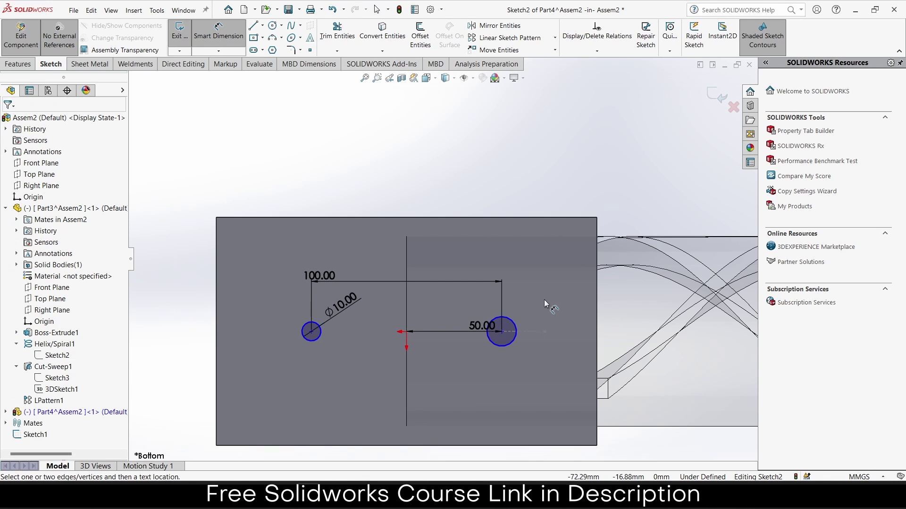
left_click(541, 299)
type("10")
key("Return")
key("Escape")
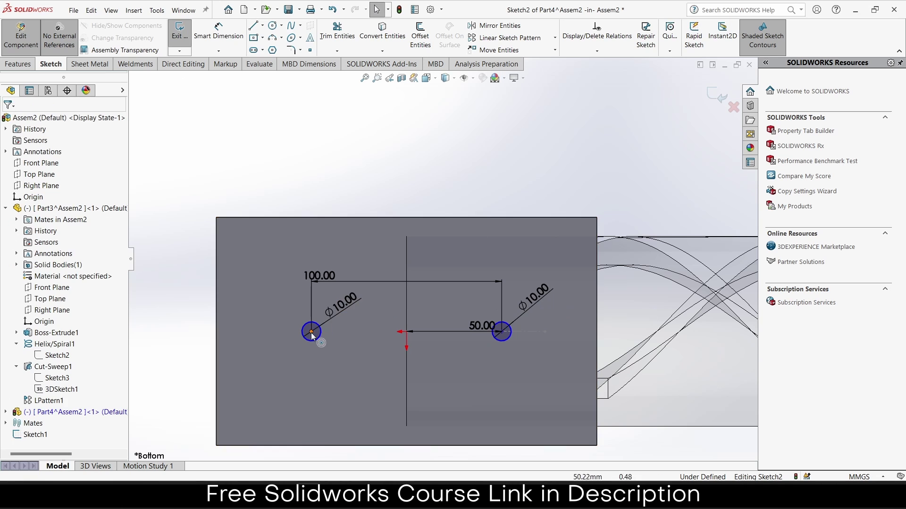
Step: Add a horizontal relation between the left circle's center and the origin
left_click(312, 332)
left_click(406, 332, "ctrl")
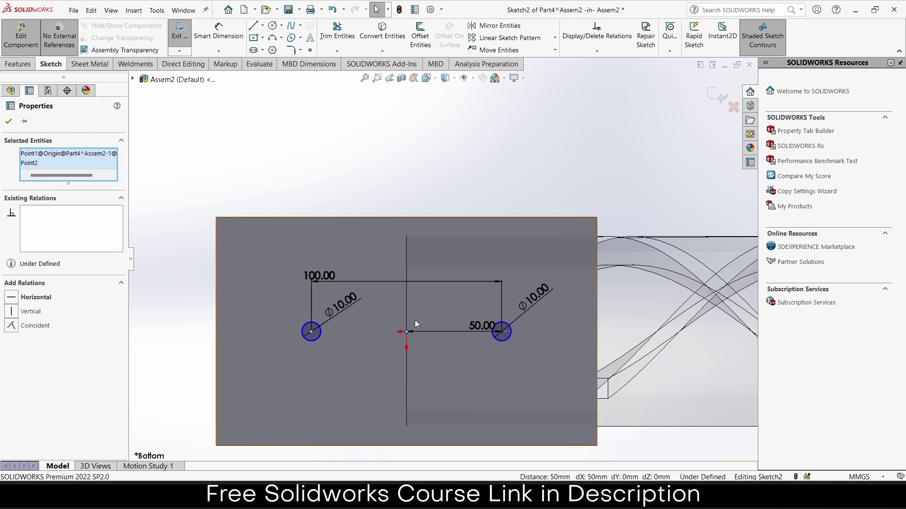
left_click(439, 293)
left_click(411, 355)
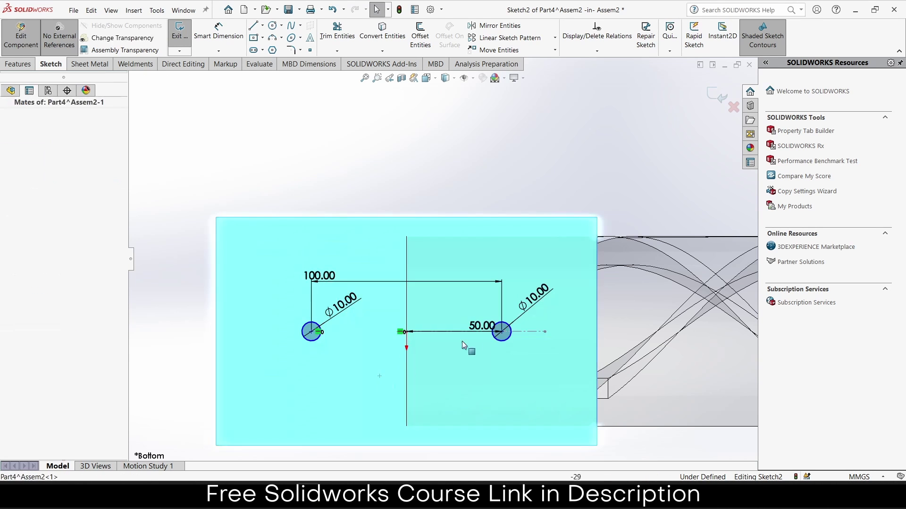
Step: Add a horizontal relation between the right circle's center and the origin
left_click(501, 332)
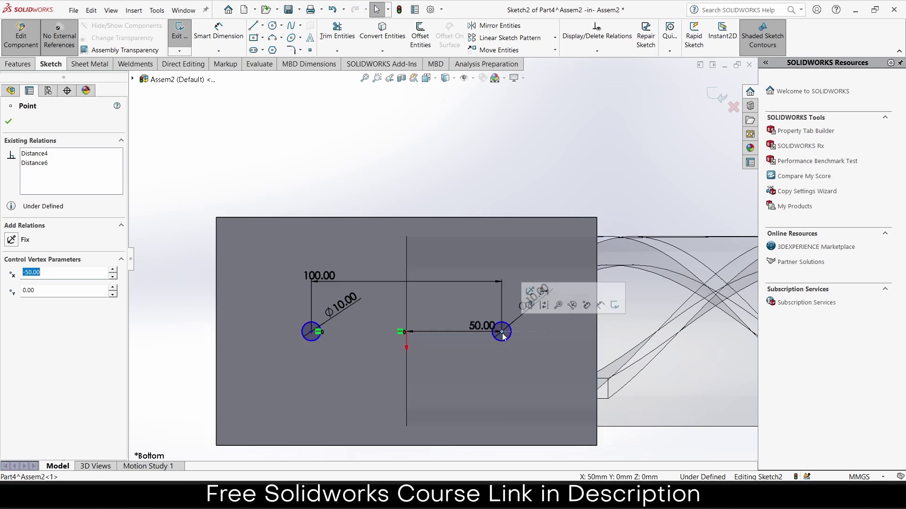
left_click(407, 332, "ctrl")
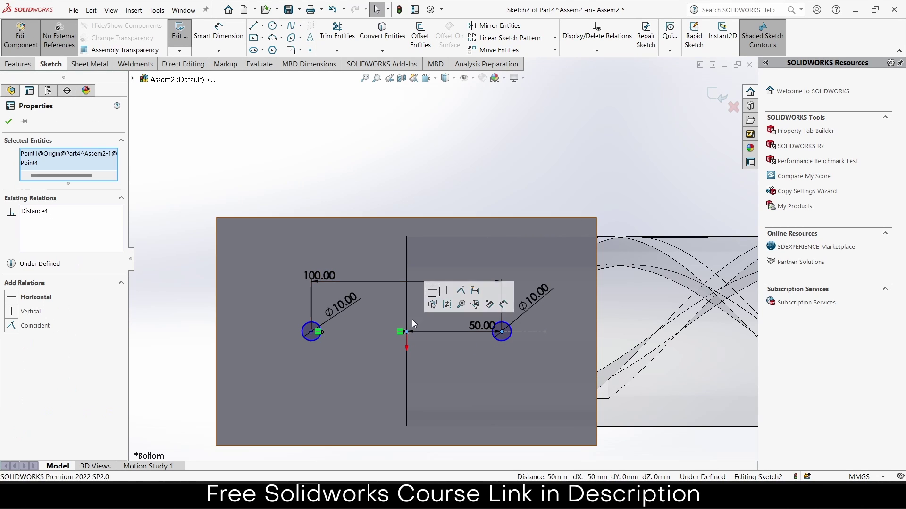
left_click(432, 290)
left_click(377, 111)
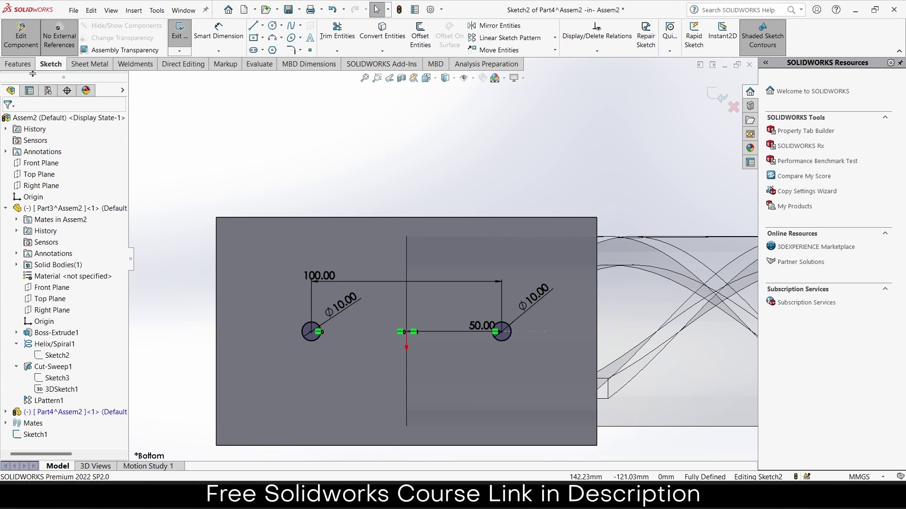
Step: Extrude the two circles 20 mm outward from the block's underside, merging the result, to form the followers
left_click(18, 64)
left_click(185, 35)
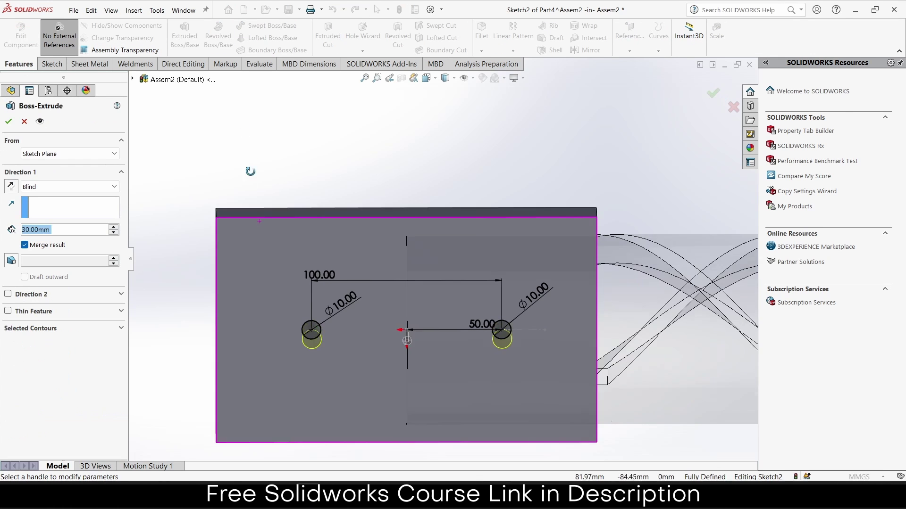
middle_click_drag(248, 285, 257, 320)
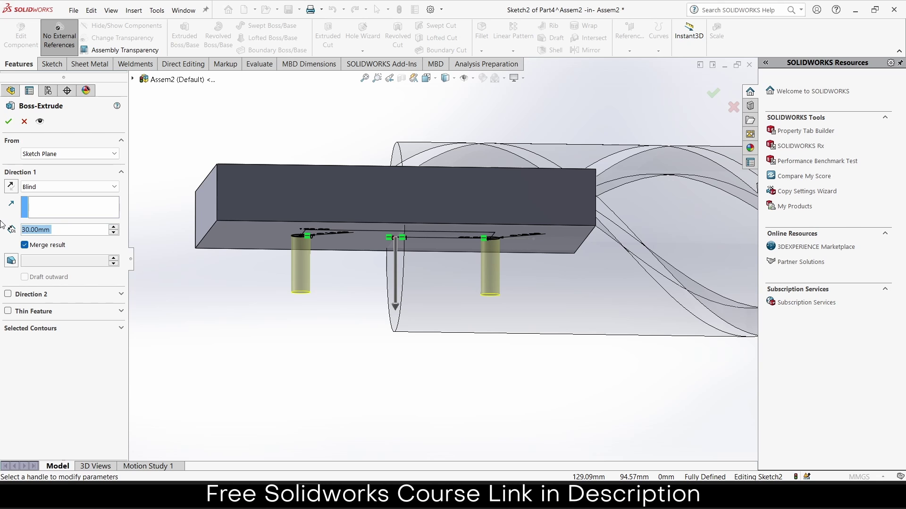
type("10")
key("Return")
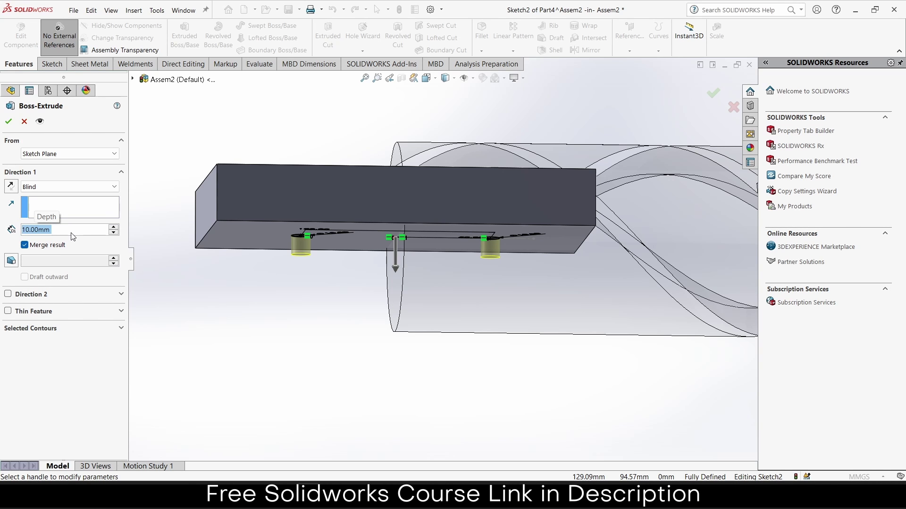
type("15")
key("Return")
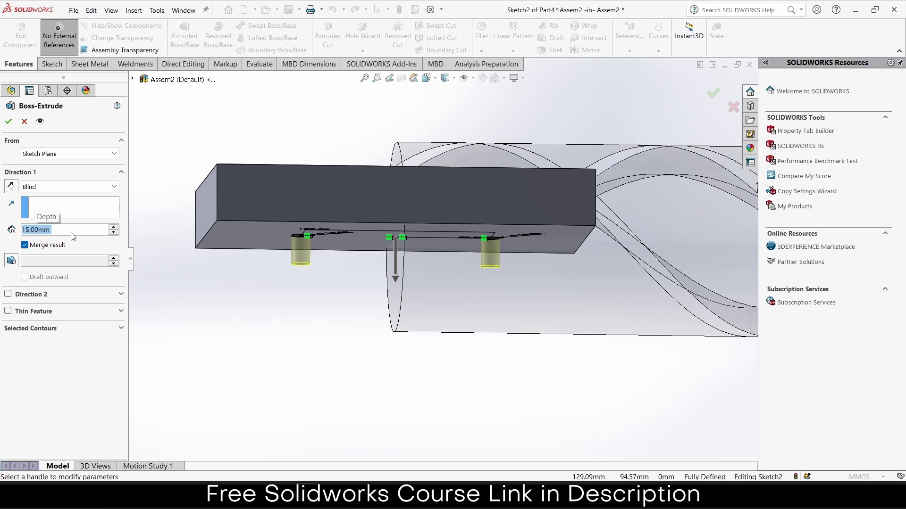
type("20")
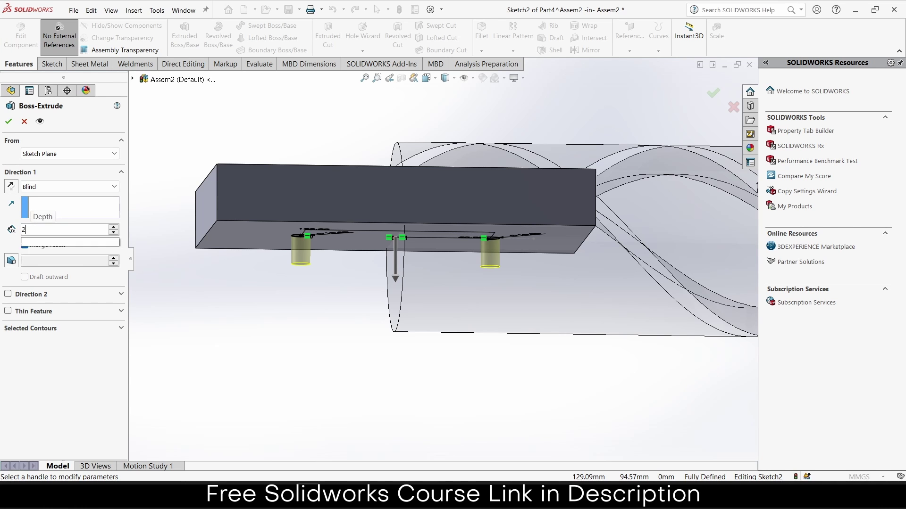
key("Return")
left_click(8, 122)
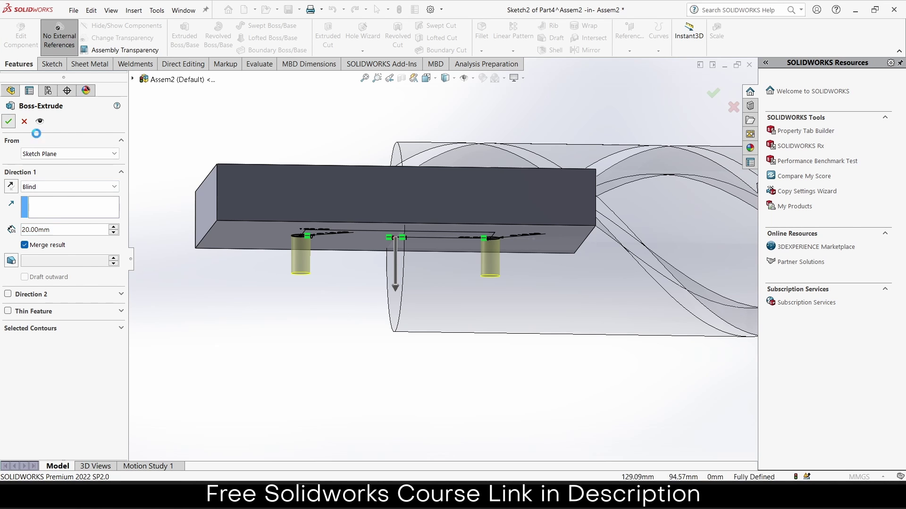
Step: Finish editing the block part and move the block further along above the grooved cylinder in the assembly
scroll(293, 235, "up", 3)
middle_click_drag(300, 236, 305, 303)
scroll(442, 259, "up", 3)
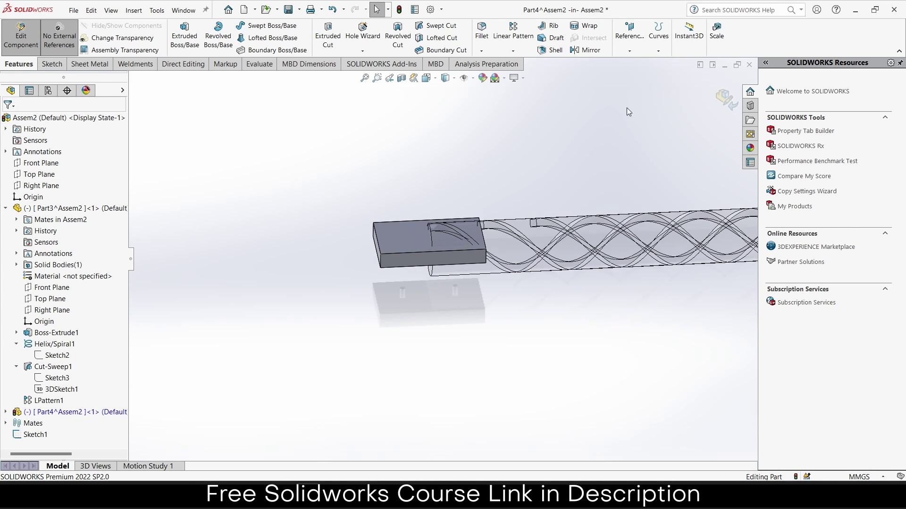
left_click(725, 100)
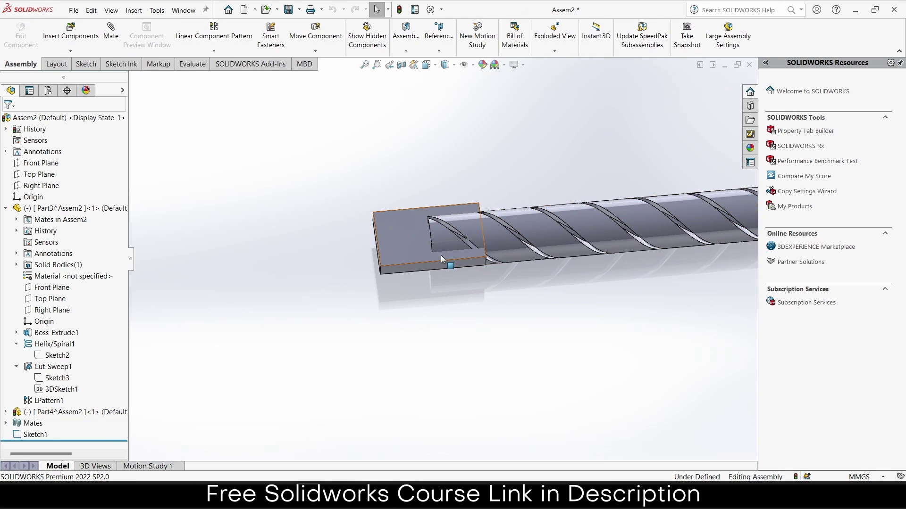
left_click(426, 209)
middle_click_drag(397, 245, 383, 203)
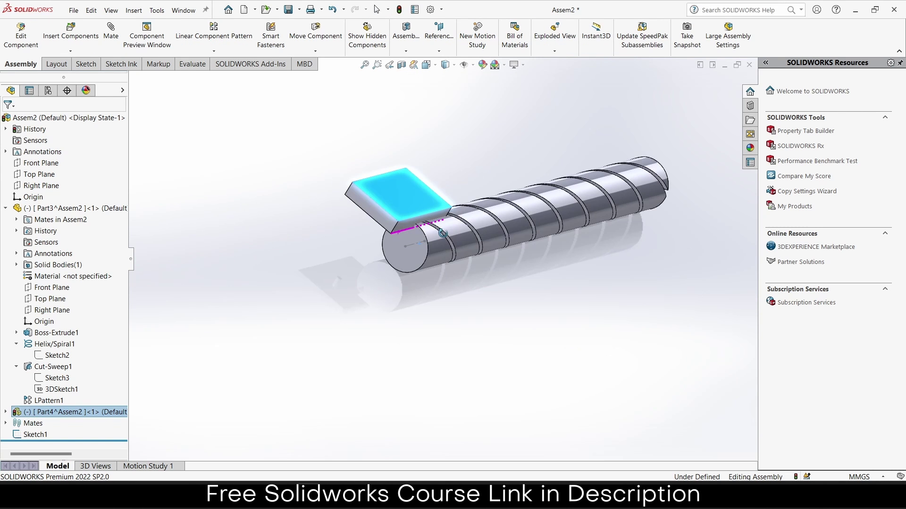
left_click_drag(422, 207, 441, 185)
key("Escape")
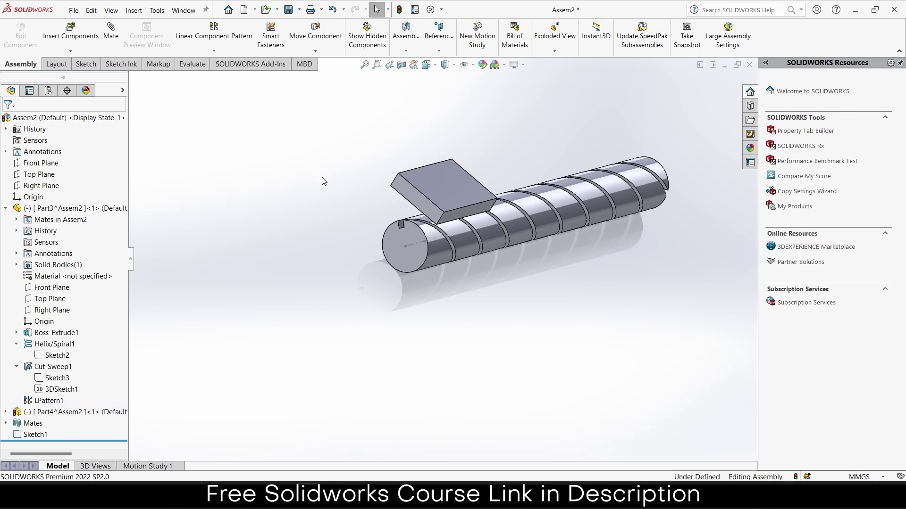
Step: Add a coincident mate between the block's Top Plane and the assembly's Front Plane
left_click(7, 412)
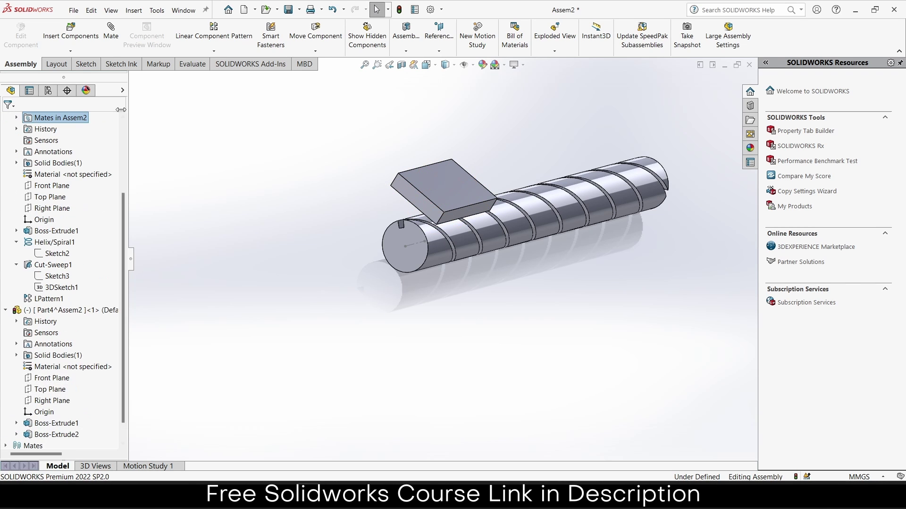
left_click(116, 37)
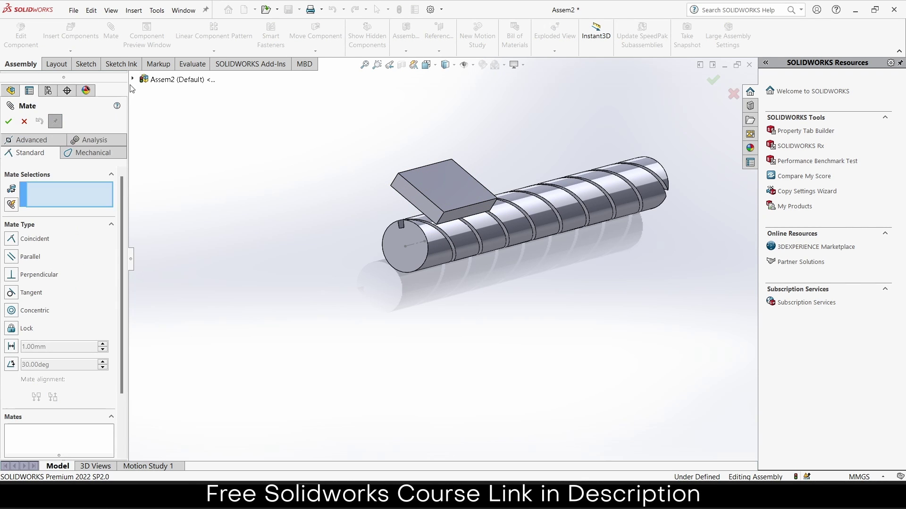
left_click(134, 80)
scroll(174, 340, "down", 1)
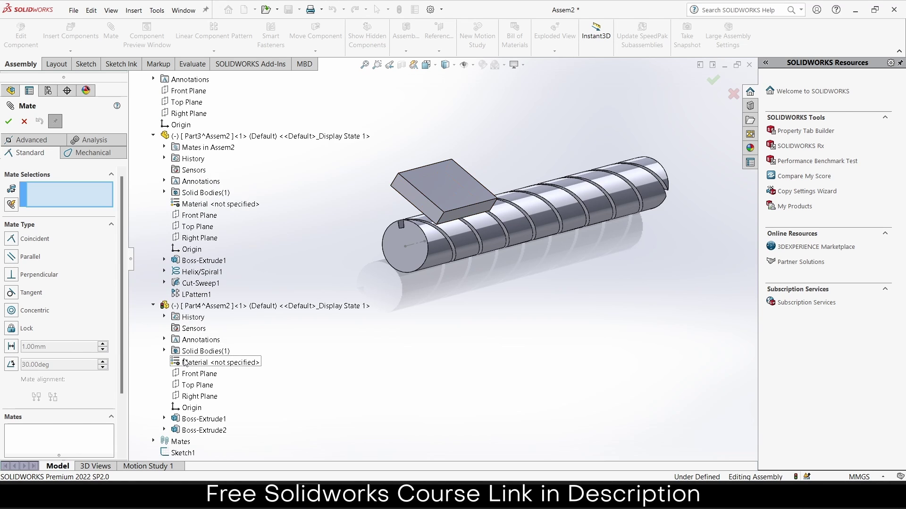
left_click(188, 385)
scroll(198, 330, "up", 1)
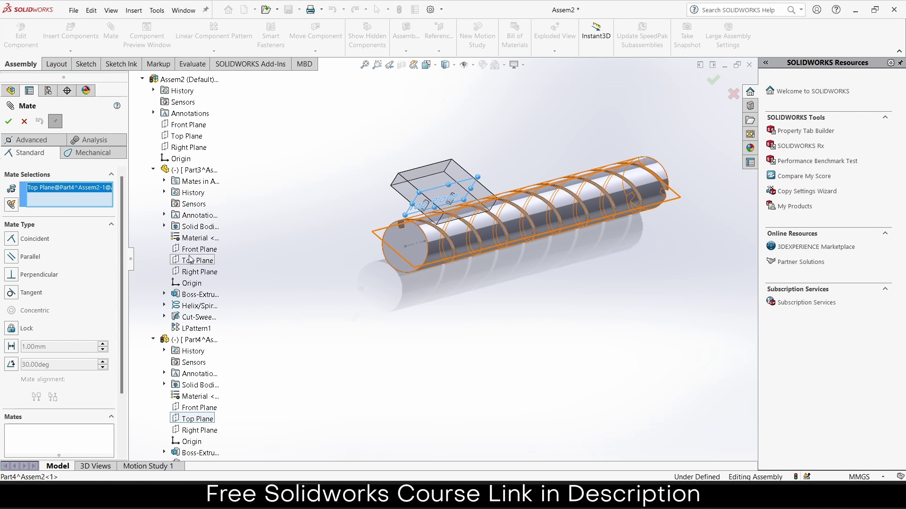
left_click(192, 124)
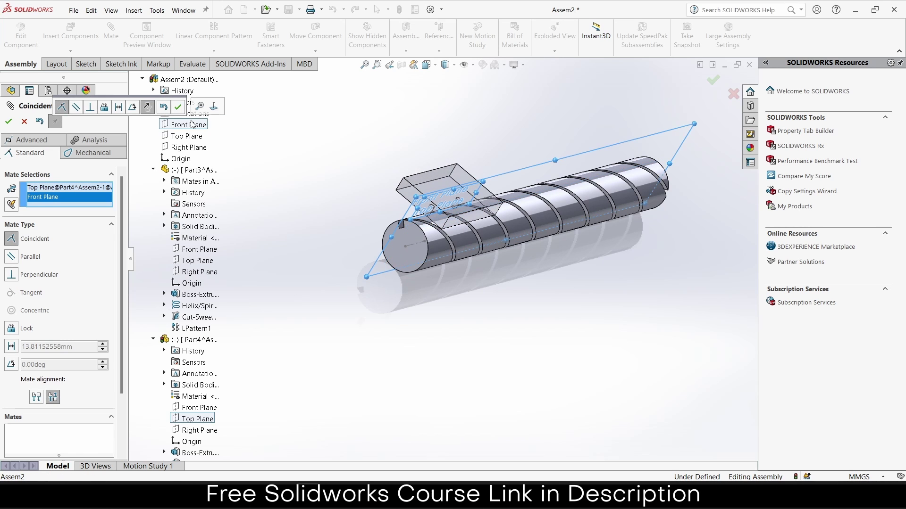
left_click(178, 107)
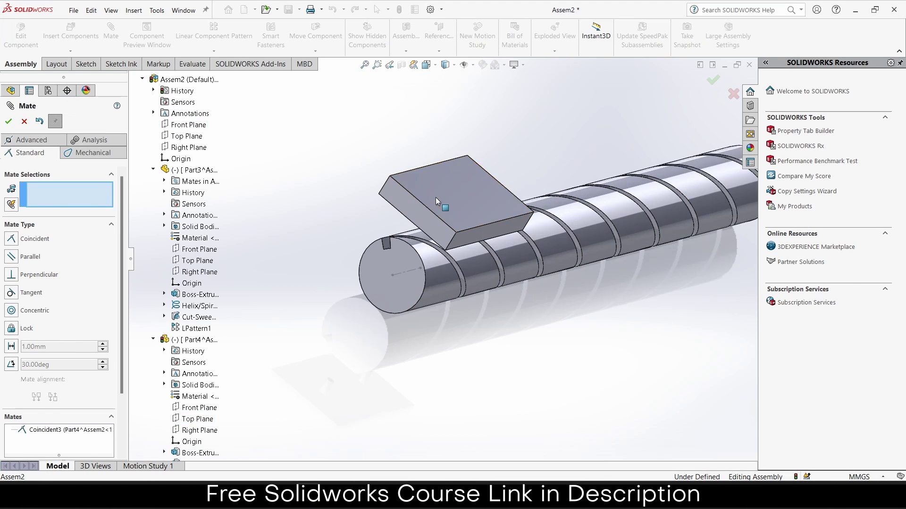
Step: Add a 52 mm distance mate between the block's underside face and the assembly's Top Plane
middle_click_drag(436, 197, 543, 130)
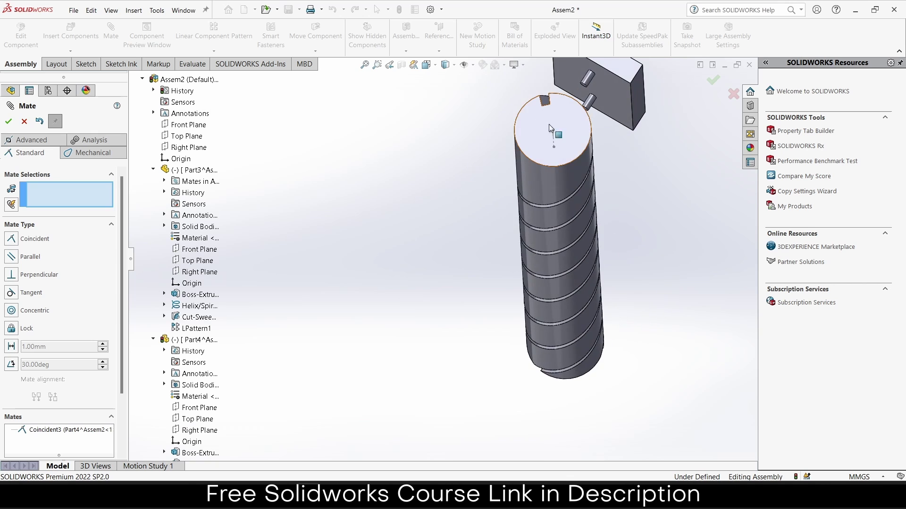
left_click(607, 113)
middle_click_drag(484, 189, 389, 212)
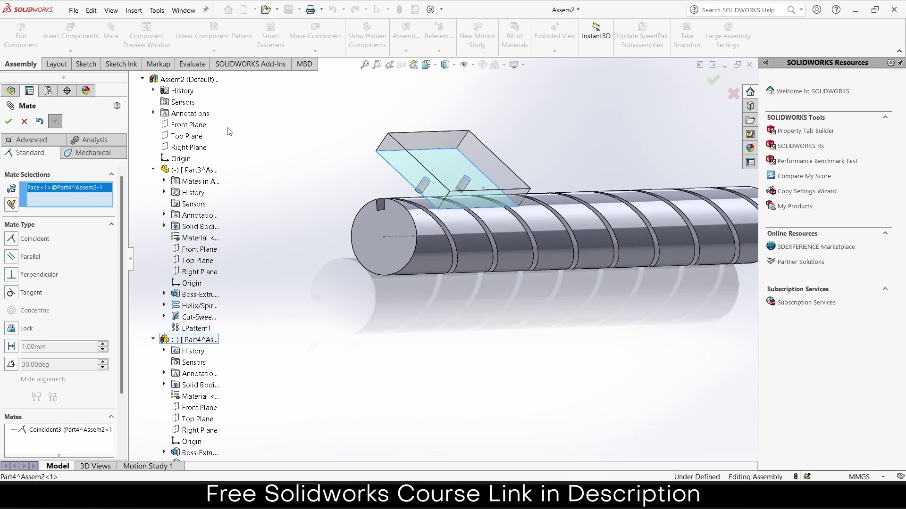
left_click(194, 136)
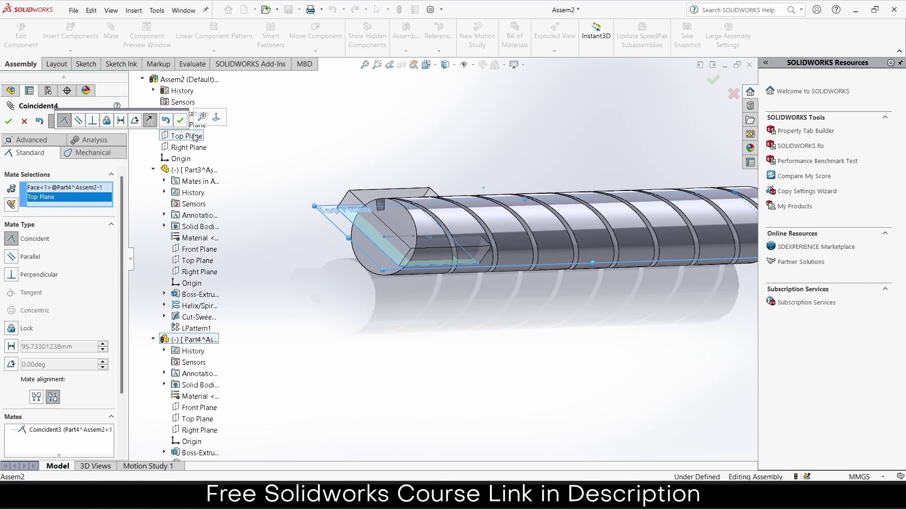
left_click(121, 120)
middle_click_drag(383, 212, 406, 211)
scroll(487, 219, "down", 2)
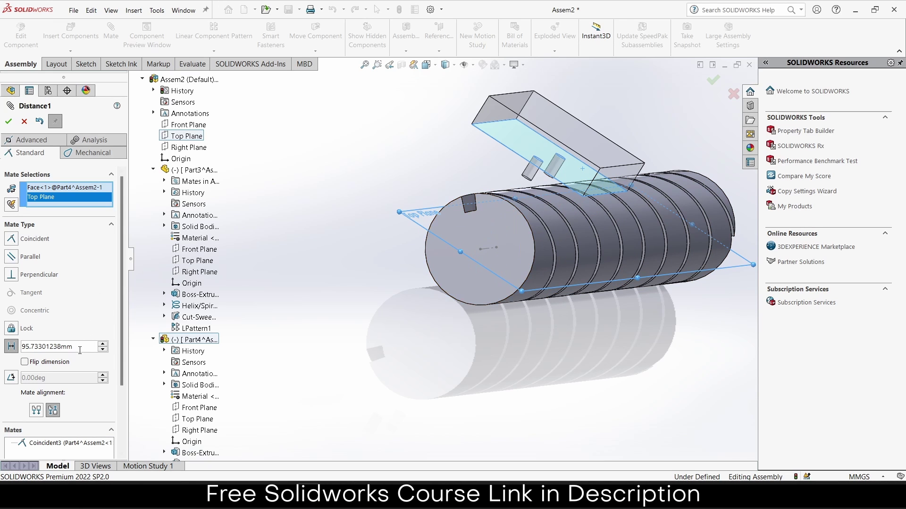
type("50")
key("Return")
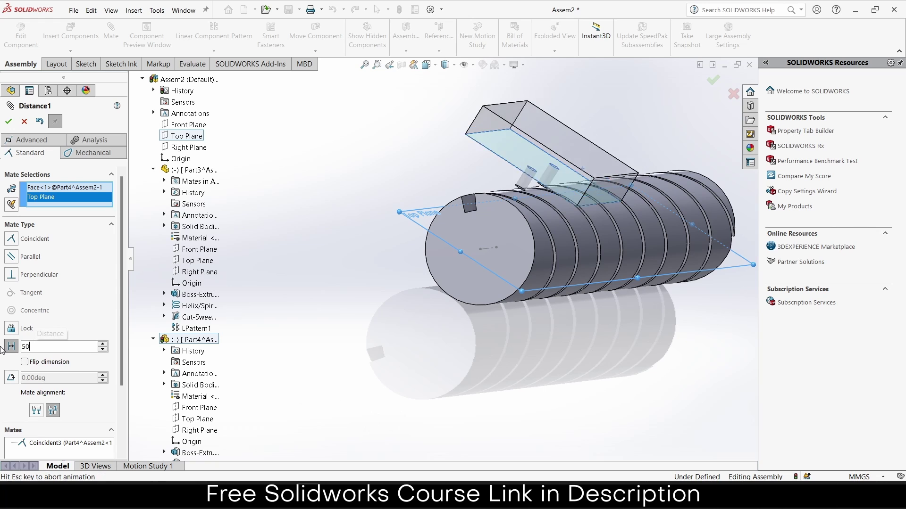
middle_click_drag(285, 312, 268, 326)
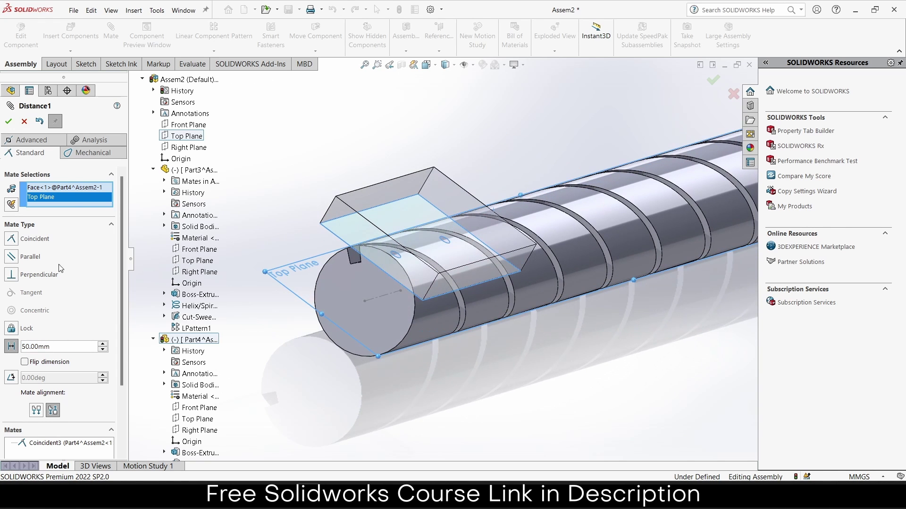
type("52")
key("Return")
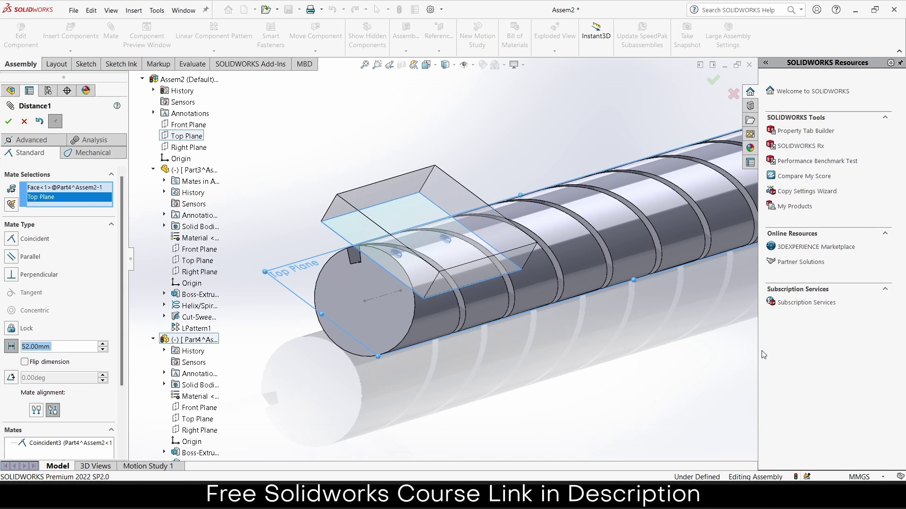
left_click(8, 121)
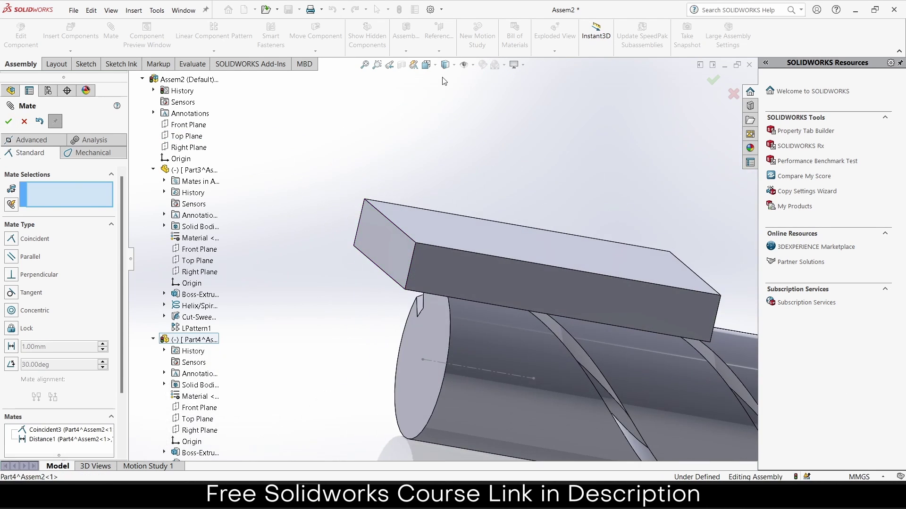
Step: Switch the display style to wireframe to expose the followers and grooves, and close the Mate command
left_click(453, 65)
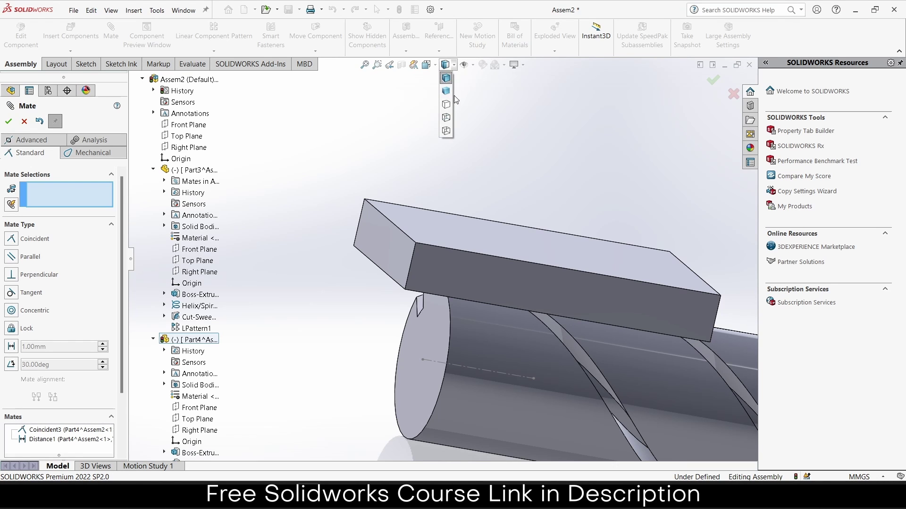
left_click(446, 130)
middle_click_drag(467, 151, 518, 322)
left_click_drag(527, 259, 553, 276)
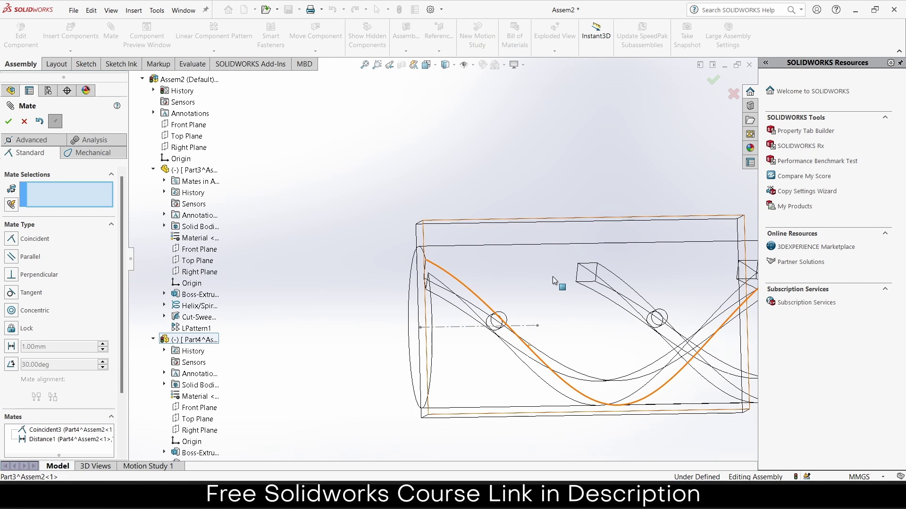
left_click(29, 121)
Step: Examine how the two followers line up with the helical grooves, viewed normal to the block's top face and at an angle
left_click(505, 237)
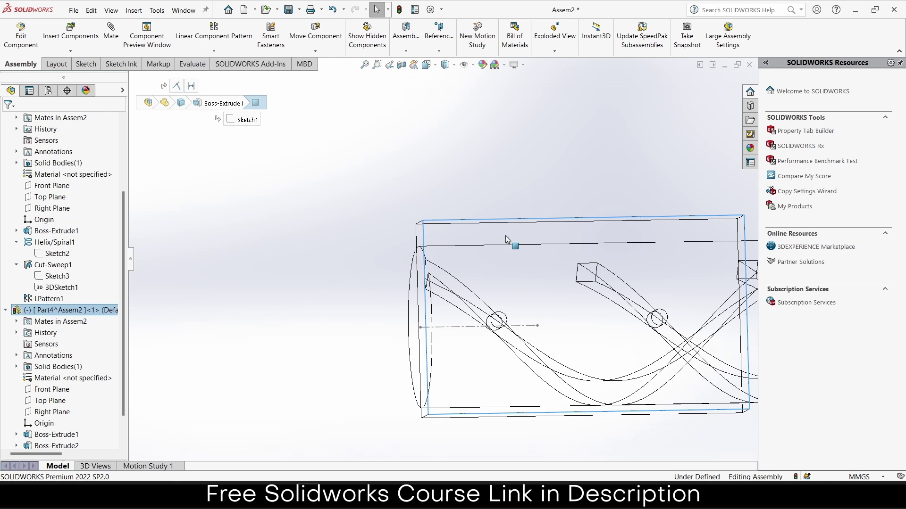
key("ctrl+8")
scroll(264, 268, "down", 6)
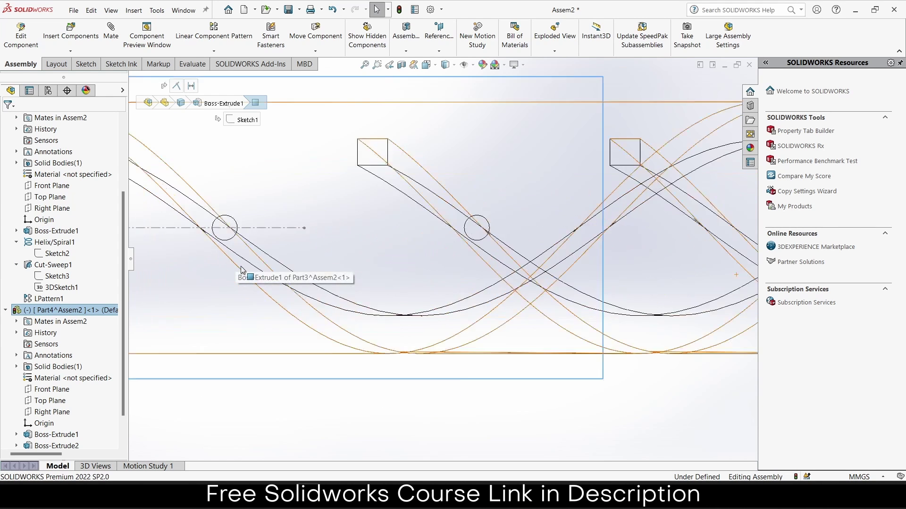
scroll(241, 267, "down", 4)
left_click_drag(323, 396, 314, 402)
middle_click_drag(359, 421, 273, 358)
scroll(390, 368, "up", 4)
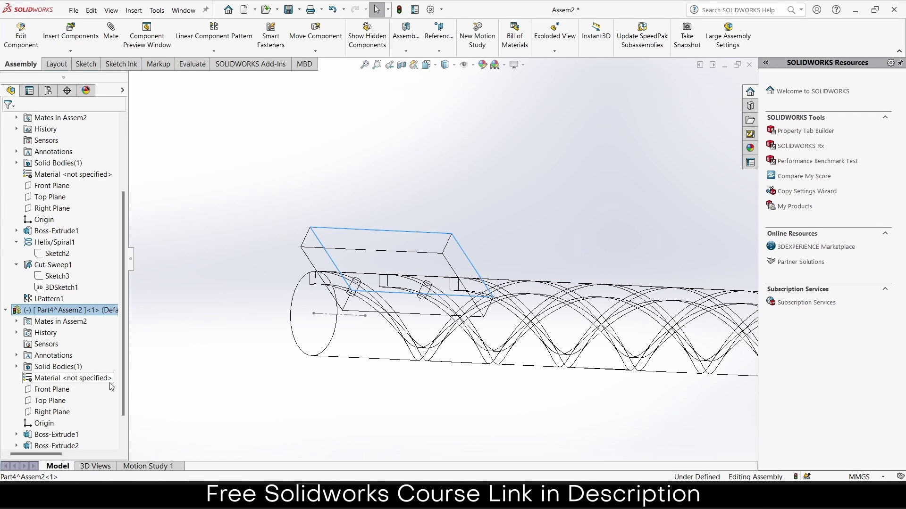
middle_click_drag(424, 195, 437, 217)
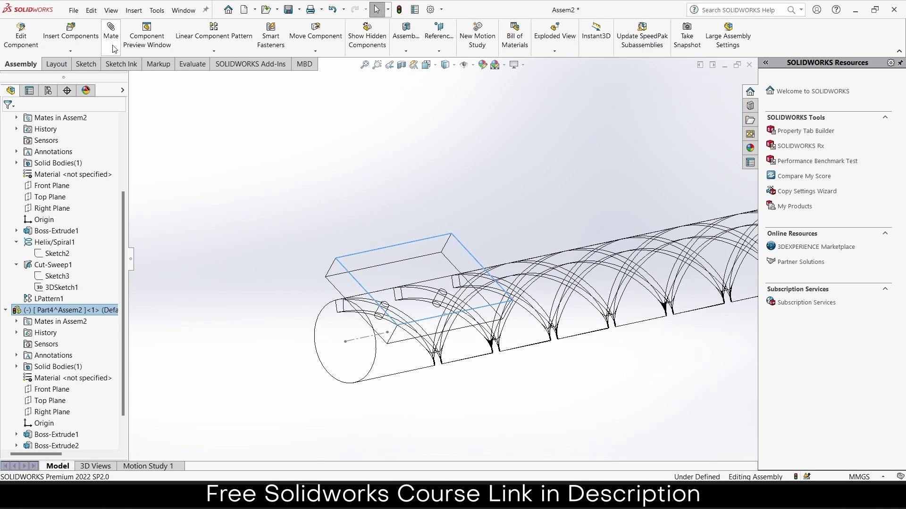
Step: Set up a rack pinion mate with the block's long top edge as rack, the cylinder's circular end edge as pinion, and 300 mm travel per revolution
left_click(212, 132)
left_click(111, 31)
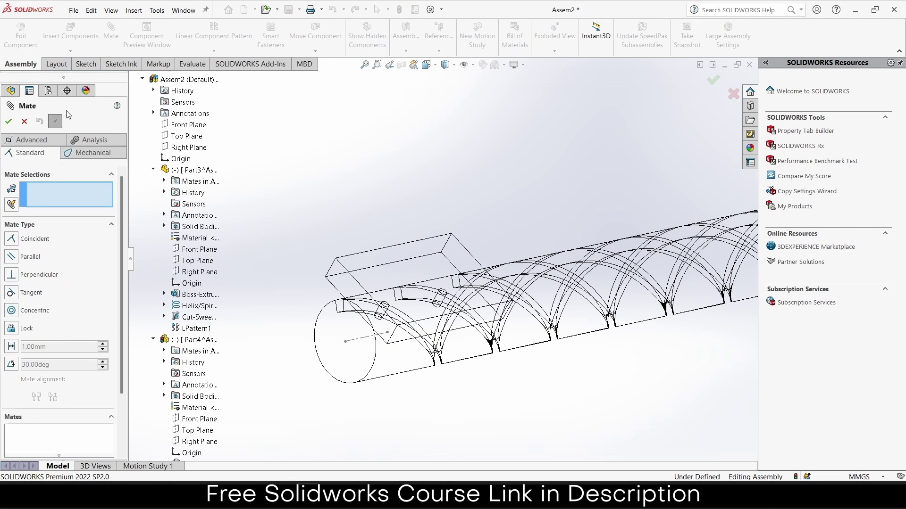
left_click(88, 156)
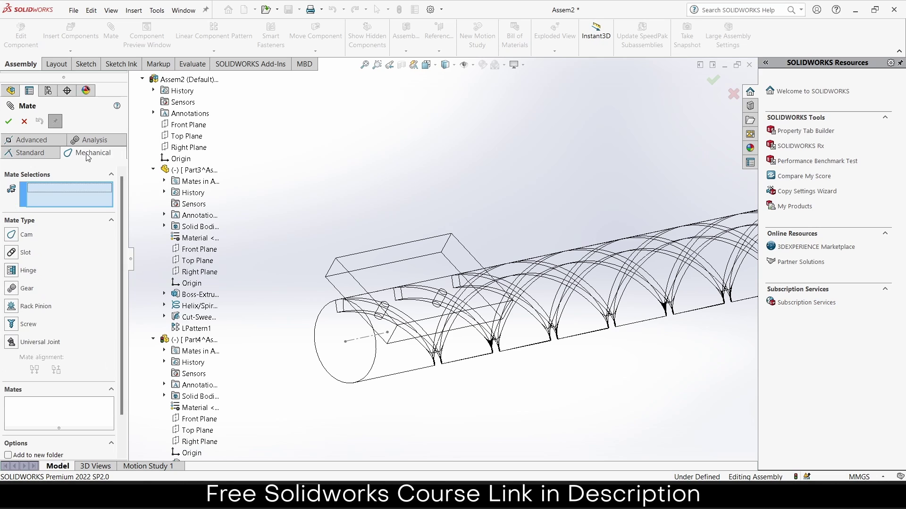
left_click(14, 307)
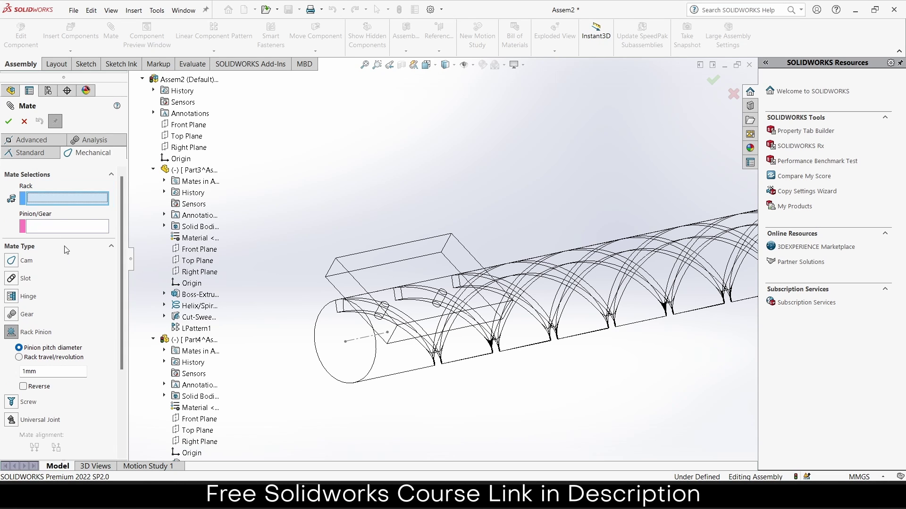
left_click(377, 250)
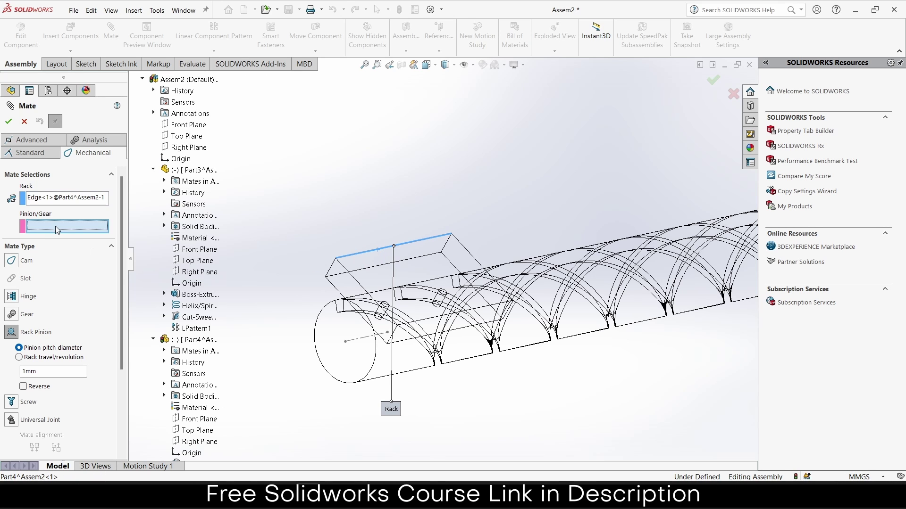
left_click(20, 357)
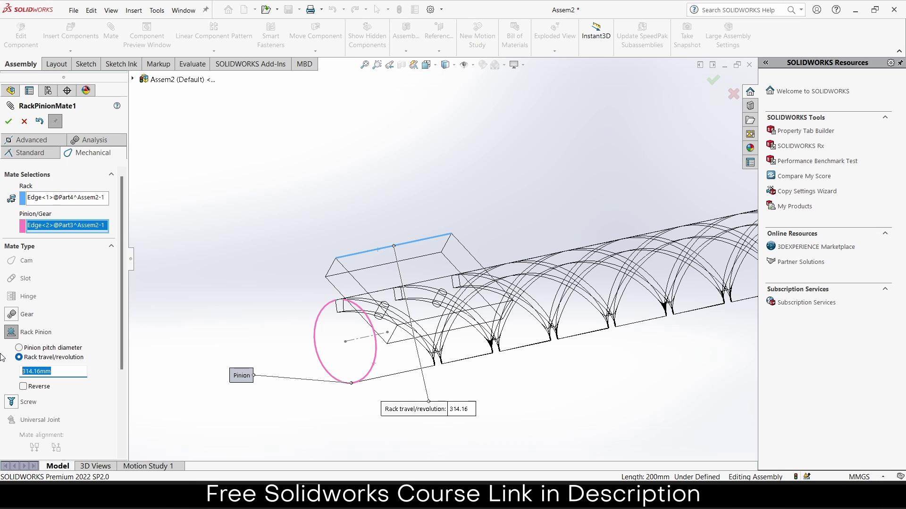
type("300")
Step: Test the rack pinion mate's Reverse option by moving the cylinder, then accept the mate with Reverse off
left_click(23, 387)
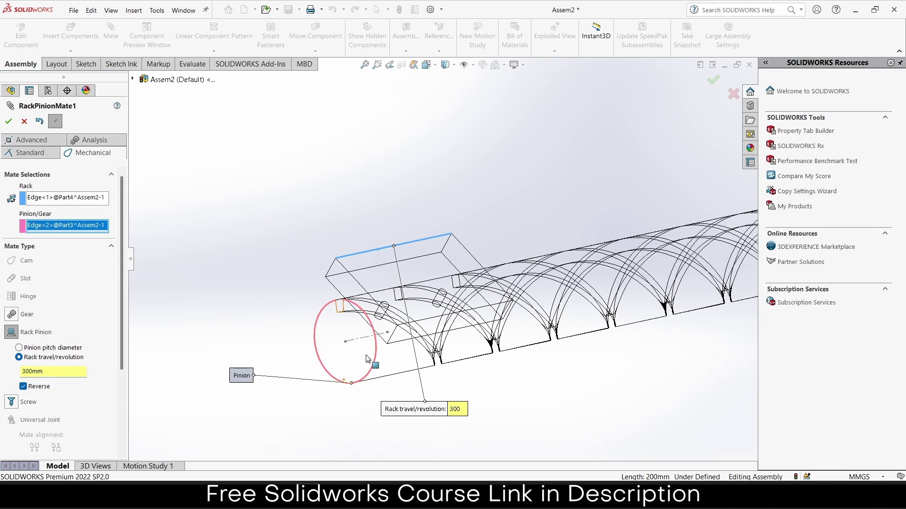
left_click_drag(357, 358, 343, 412)
left_click(23, 387)
left_click_drag(348, 370, 707, 435)
left_click(8, 121)
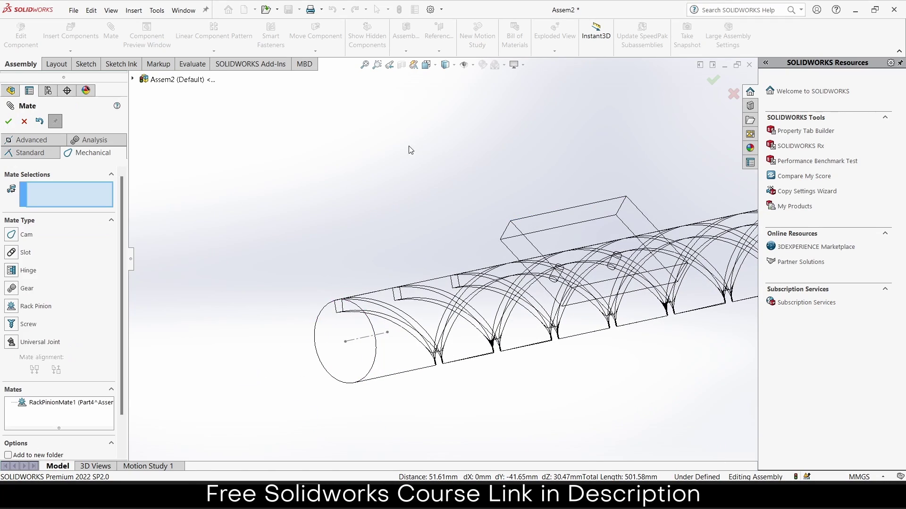
Step: Switch the display style to shaded with edges and close the Mate command
left_click(446, 65)
left_click(445, 79)
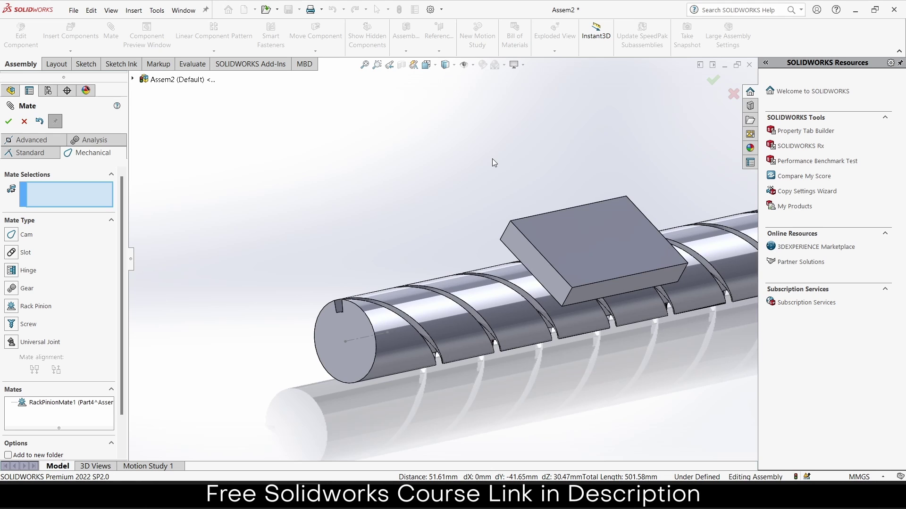
scroll(499, 171, "up", 3)
middle_click_drag(575, 241, 553, 222)
scroll(528, 251, "down", 2)
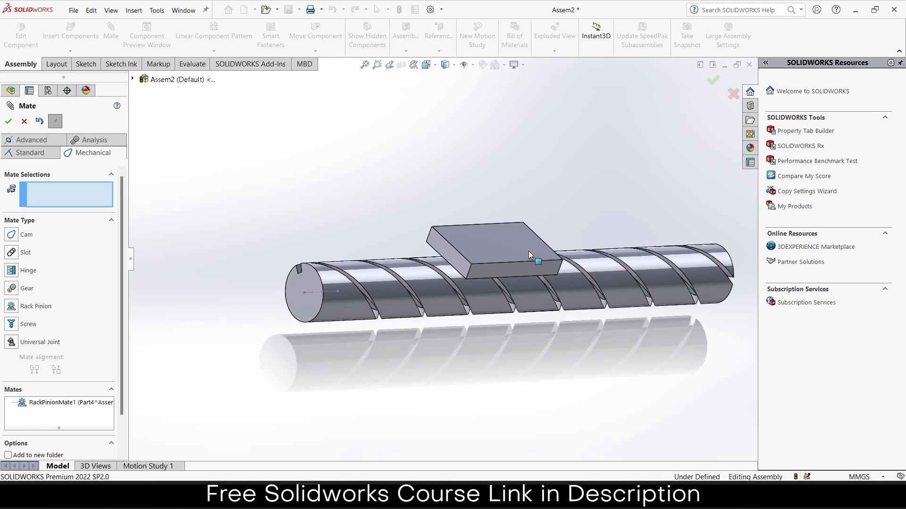
left_click(24, 121)
right_click(490, 237)
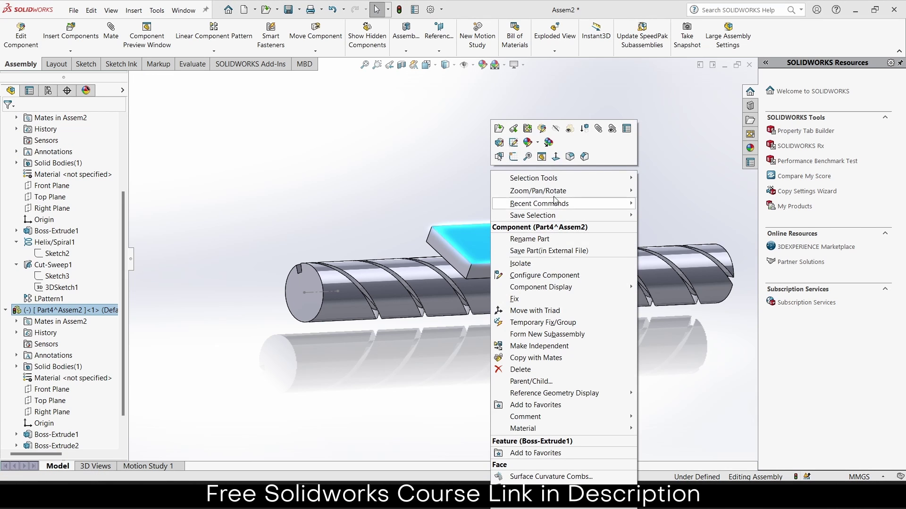
left_click(556, 130)
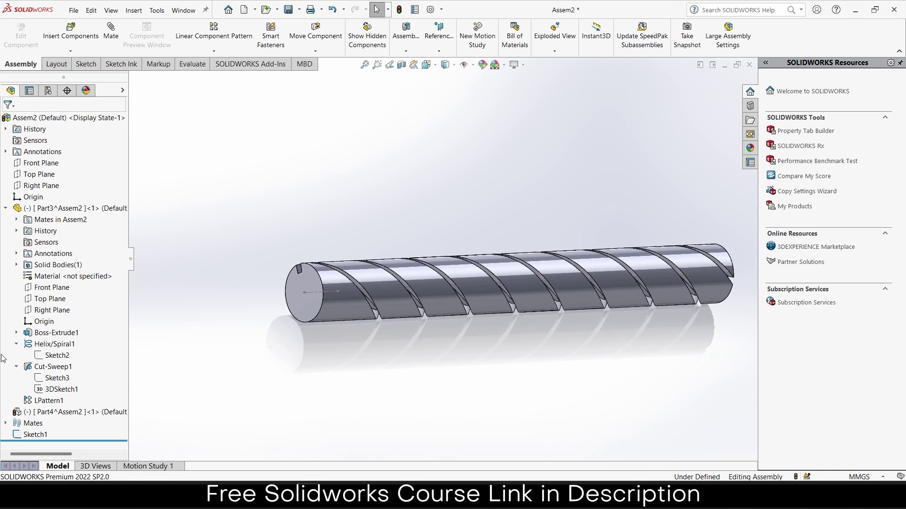
right_click(45, 412)
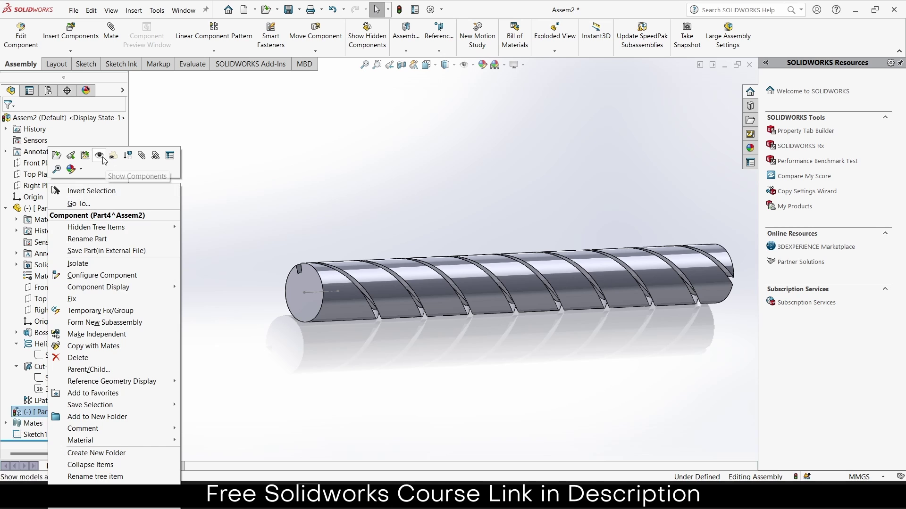
left_click(104, 162)
Step: Make the block component transparent so the followers can be seen in the grooves
right_click(474, 245)
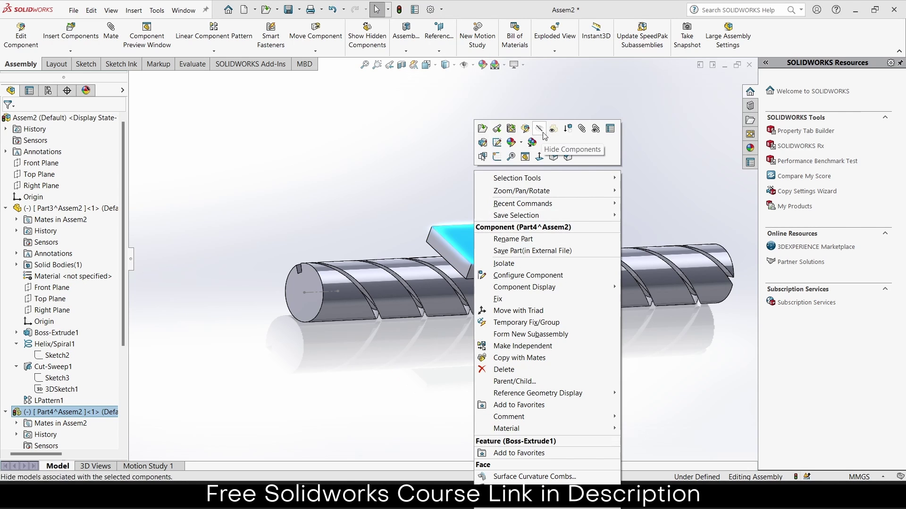
left_click(532, 142)
middle_click_drag(457, 188, 457, 257)
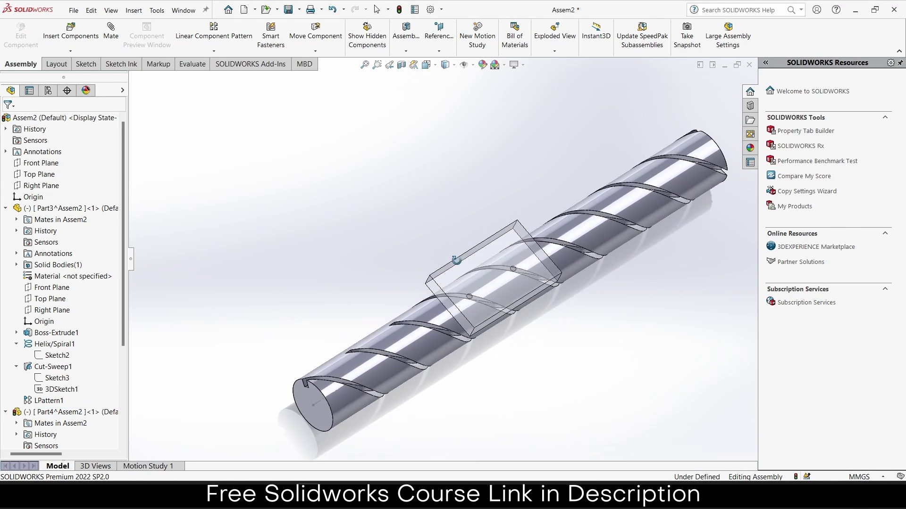
scroll(460, 318, "down", 2)
Step: Rotate the cylinder manually to check the followers against the grooves, bringing the block to the cylinder's near end
left_click_drag(492, 264, 373, 326)
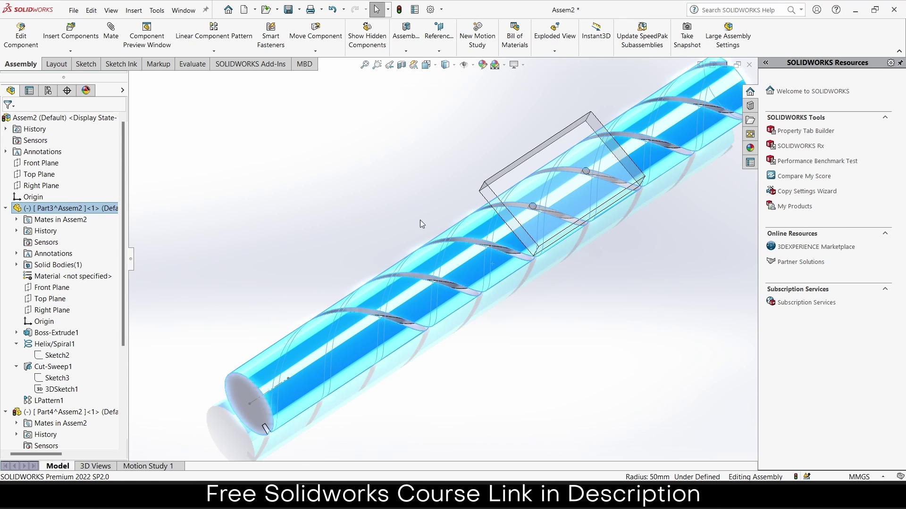
left_click_drag(539, 177, 326, 376)
left_click(264, 425)
left_click(434, 390)
scroll(434, 391, "up", 3)
middle_click_drag(433, 389, 423, 330)
scroll(409, 304, "down", 2)
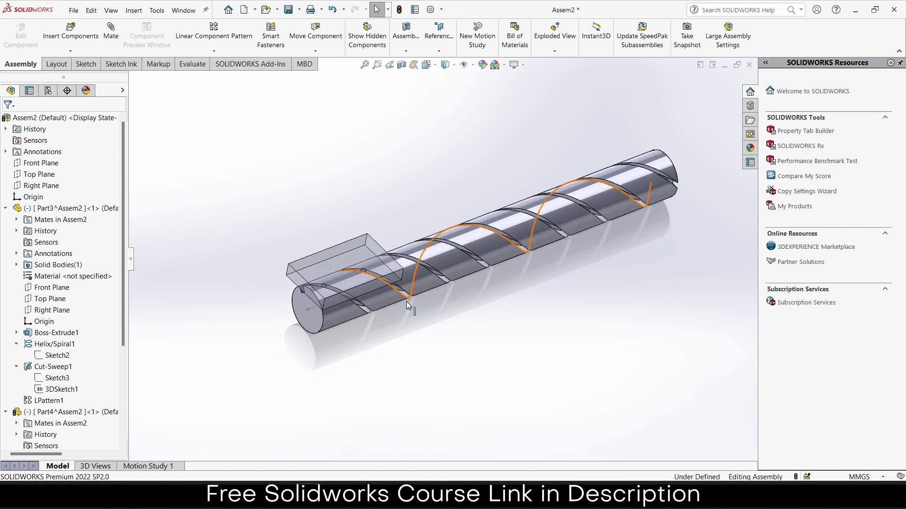
scroll(364, 290, "up", 1)
scroll(386, 257, "down", 1)
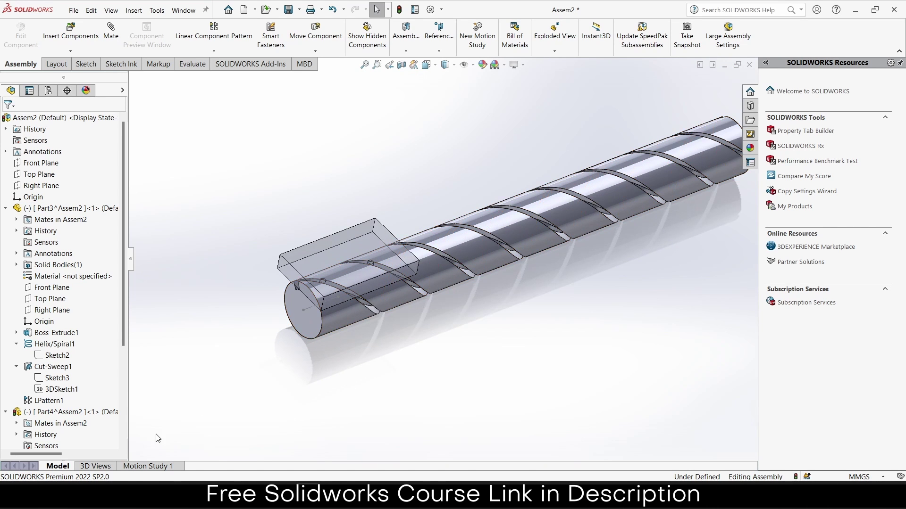
Step: Open Motion Study 1 and start a rotary motor on the cylinder's outer face
left_click(157, 466)
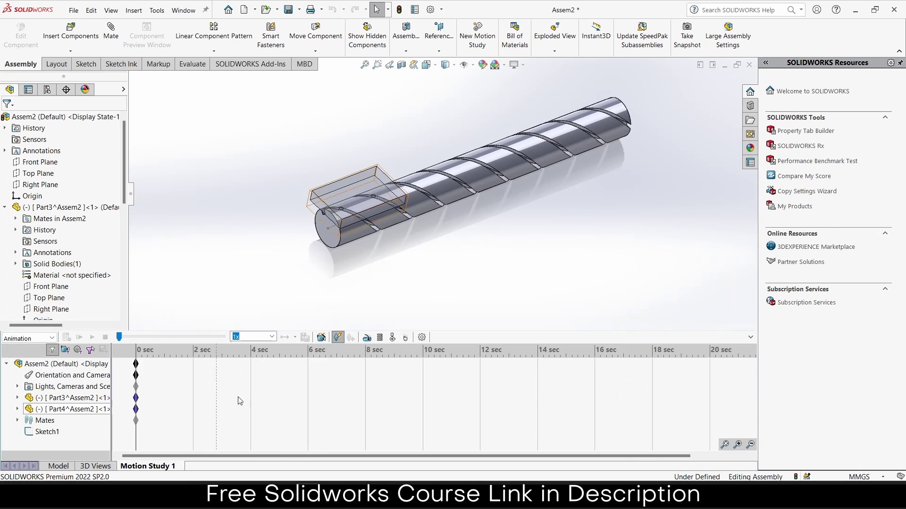
left_click(367, 338)
scroll(344, 217, "down", 3)
left_click(343, 196)
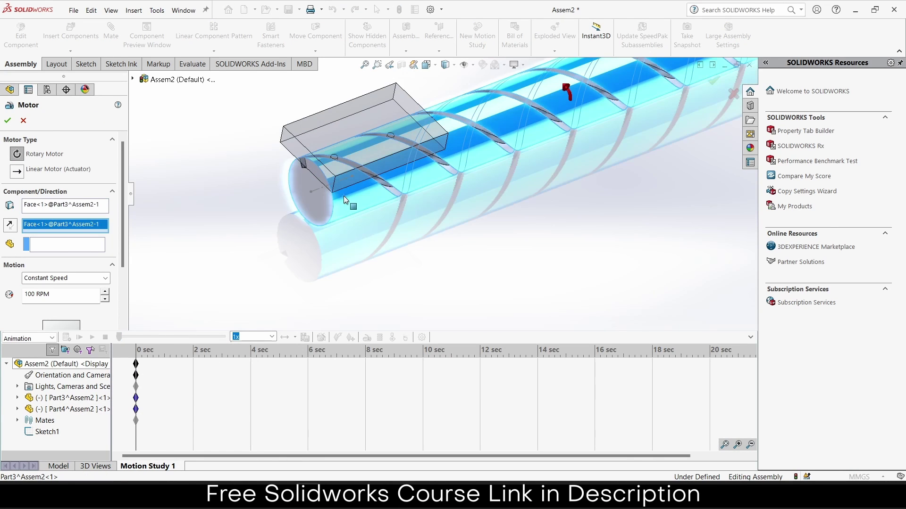
scroll(354, 229, "up", 2)
Step: Set the motor's motion to a Distance of 720 degrees, reverse its direction, and accept the motor
left_click(55, 281)
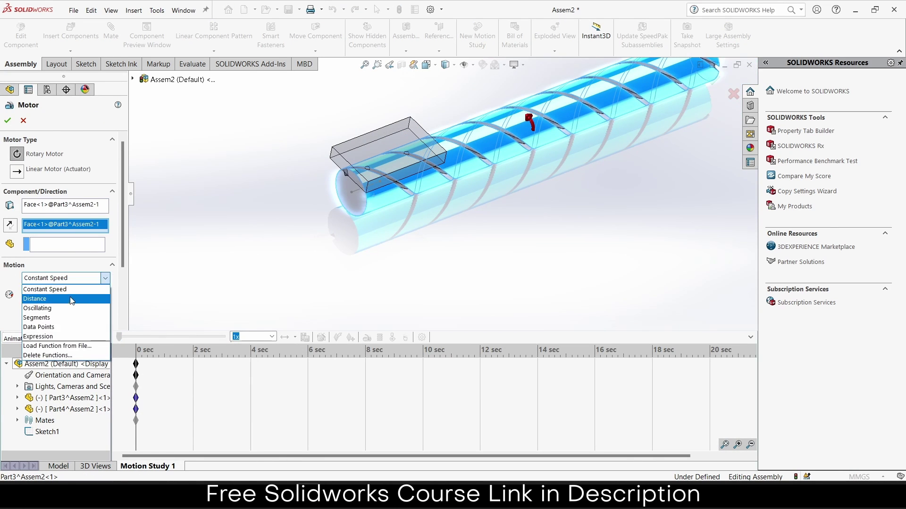
left_click(71, 299)
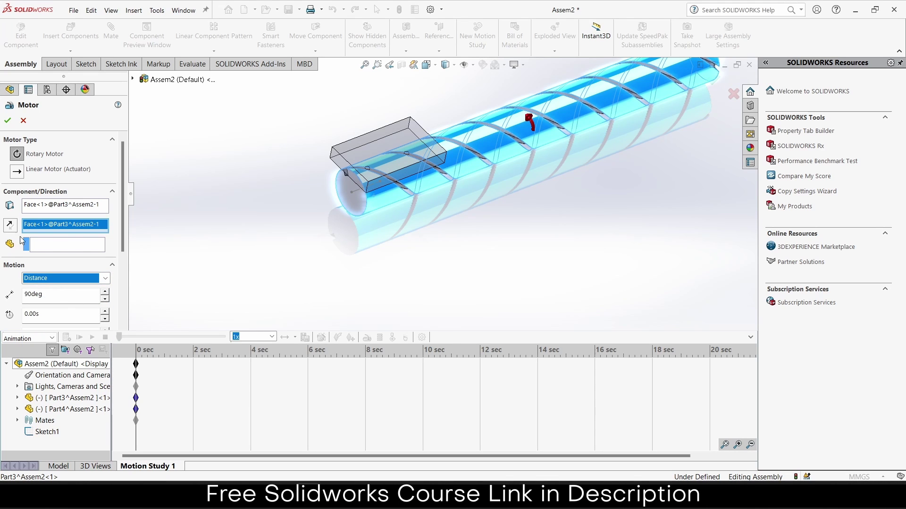
left_click(10, 226)
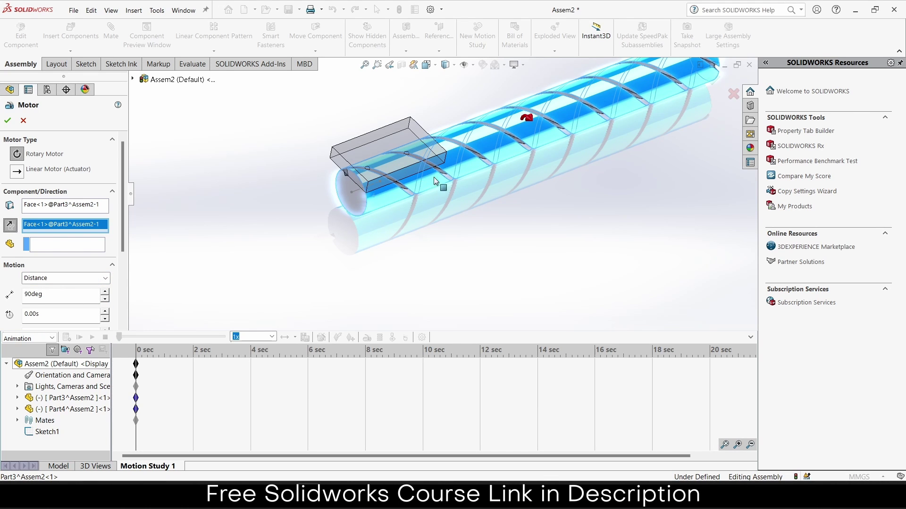
left_click(33, 294)
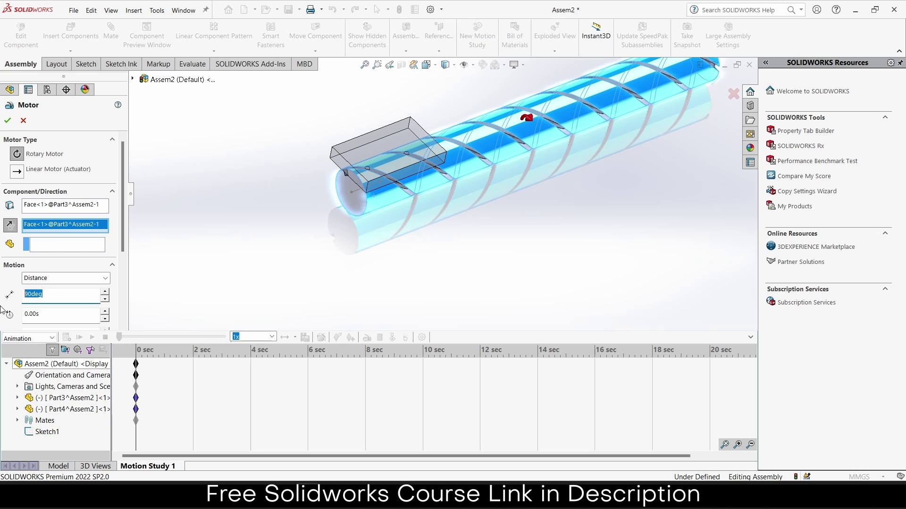
type("36")
left_click(9, 121)
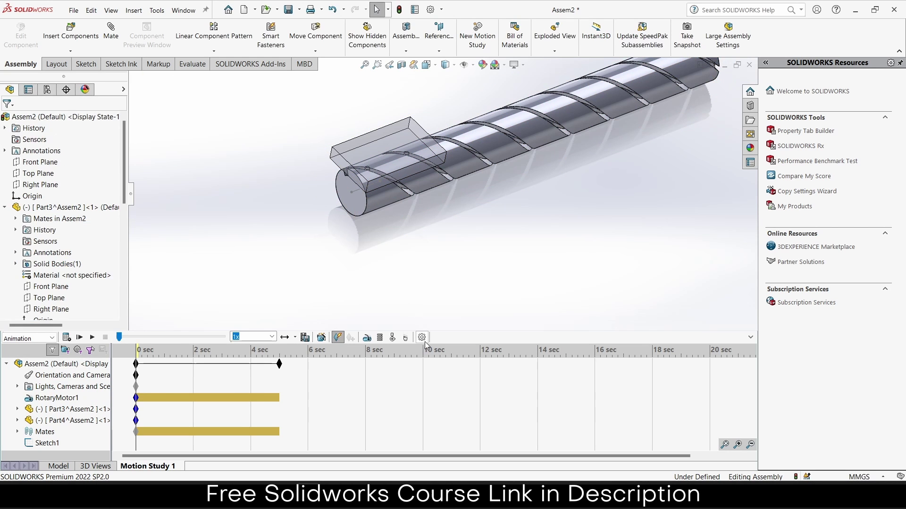
Step: Set the motion study's frame rate to 30 frames per second in its properties
left_click(422, 337)
type("30")
left_click(7, 121)
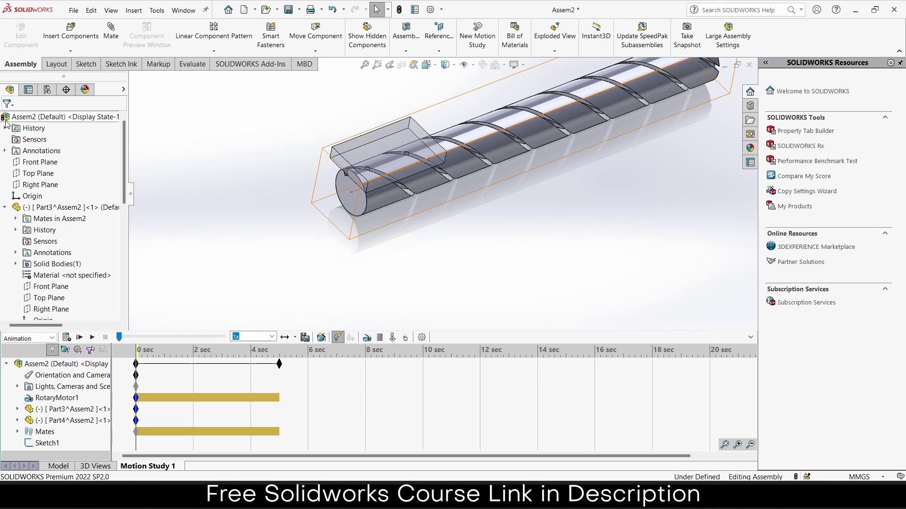
Step: Calculate the motion study, set the playback mode to Normal, and return the timeline to 0 seconds
scroll(253, 270, "up", 2)
scroll(254, 270, "up", 1)
scroll(515, 120, "down", 2)
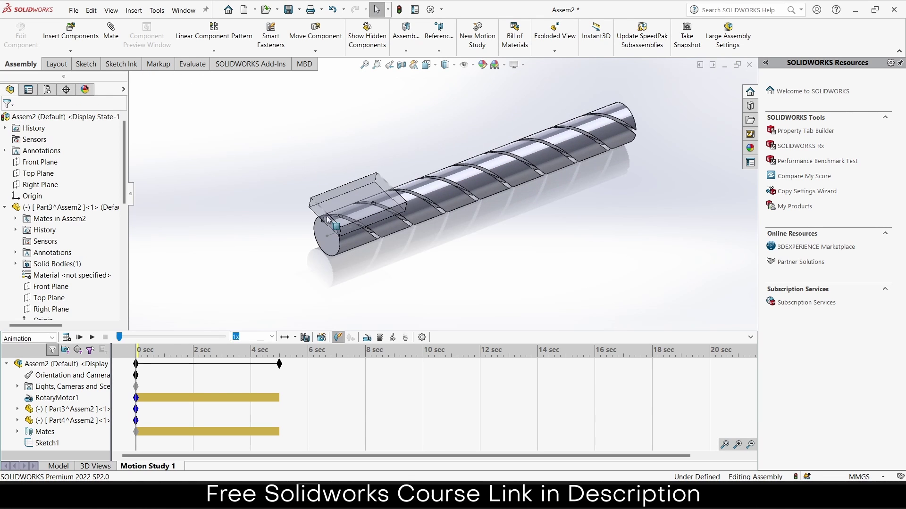
left_click(67, 338)
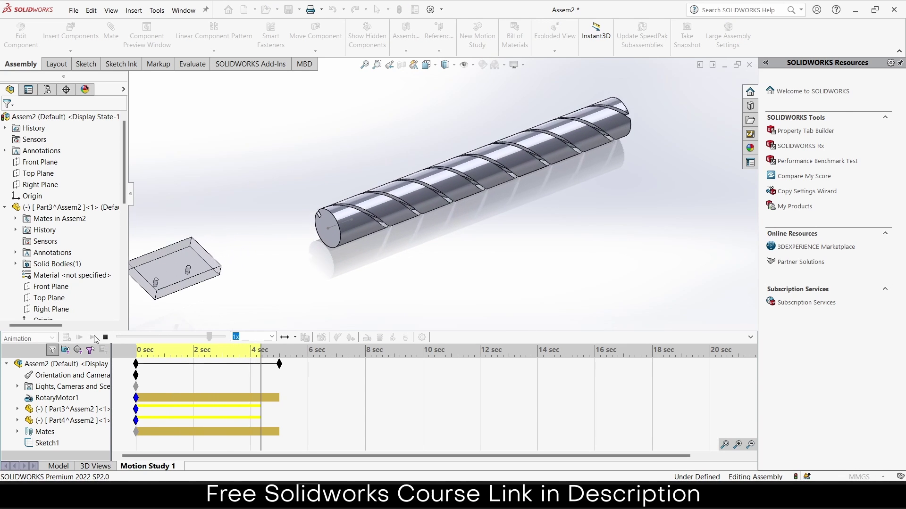
left_click(295, 338)
left_click(325, 348)
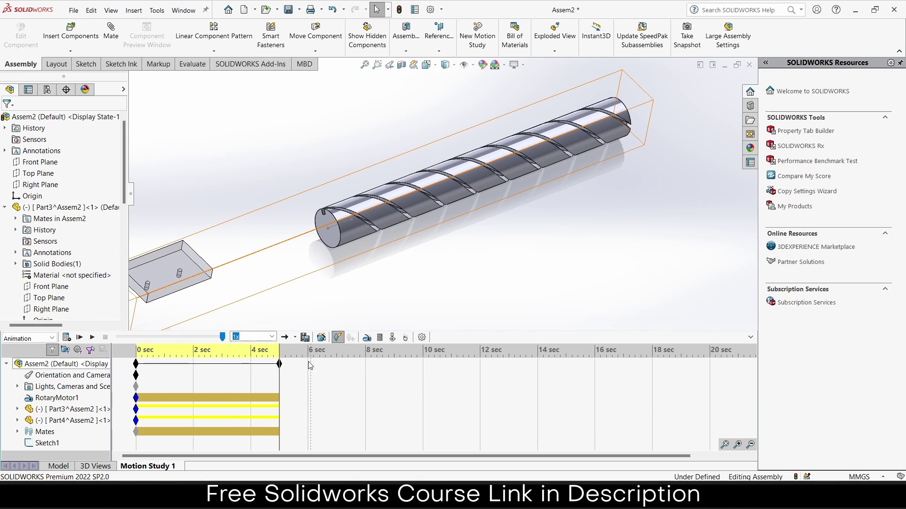
left_click_drag(279, 351, 133, 351)
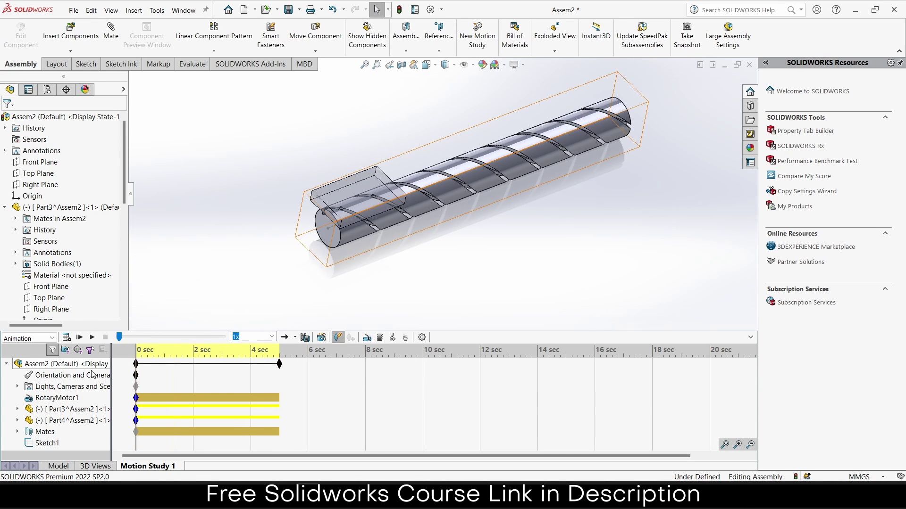
Step: Edit the rotary motor to reverse its rotation direction and accept the change
right_click(62, 400)
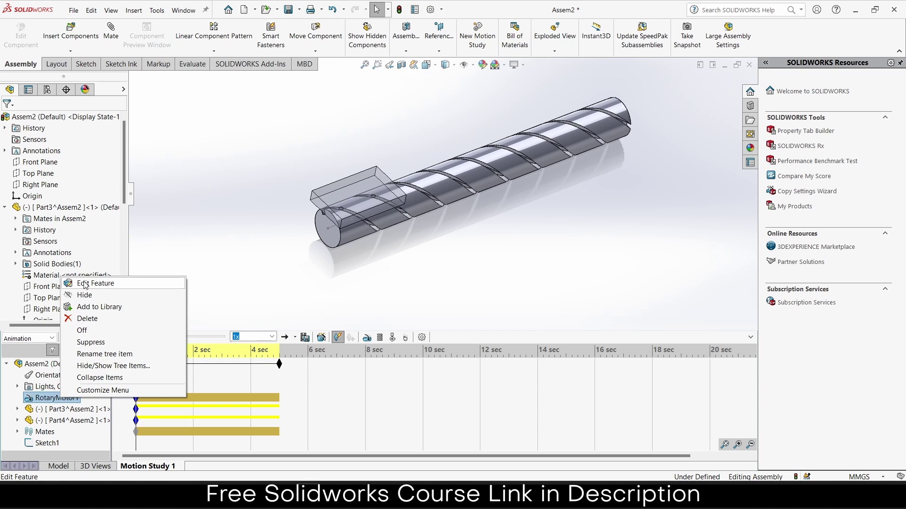
left_click(83, 283)
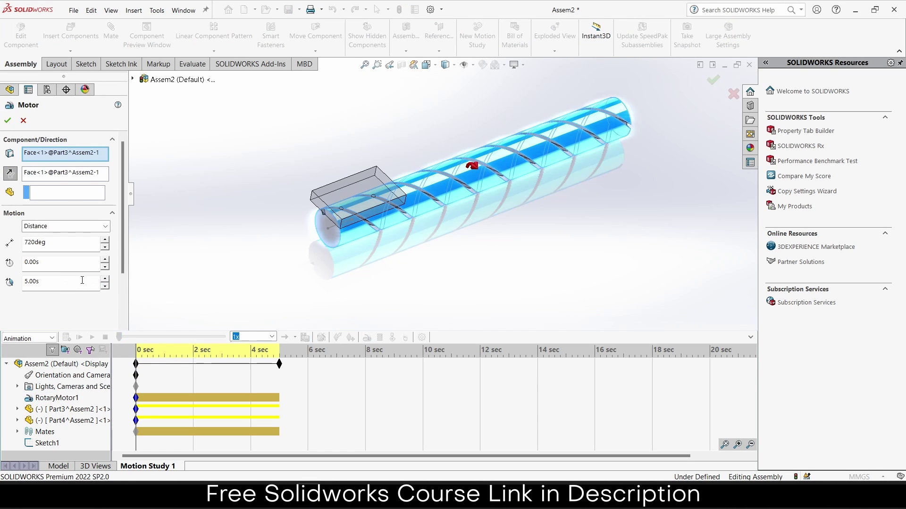
left_click(10, 173)
left_click(7, 120)
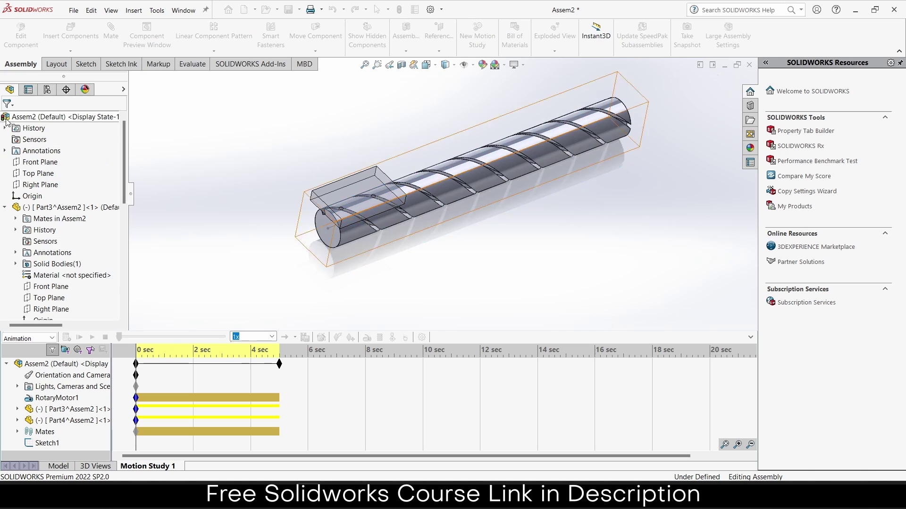
Step: Recalculate the motion study and collapse the timeline to enlarge the model view
left_click(67, 337)
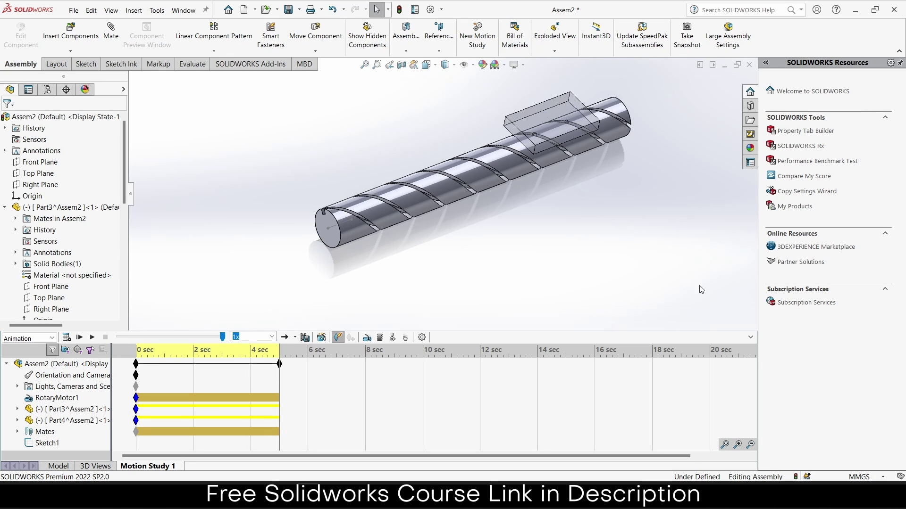
left_click(750, 332)
scroll(566, 203, "down", 3)
scroll(412, 202, "up", 2)
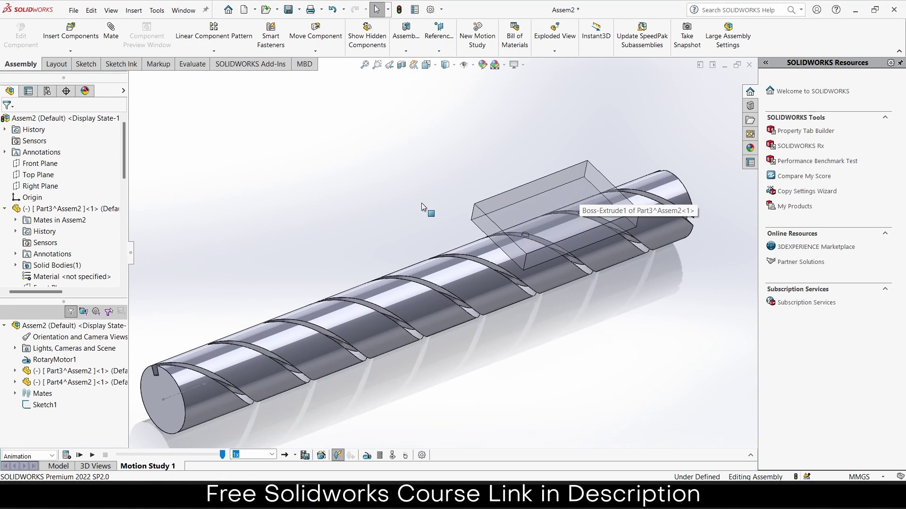
Step: Hide all types of reference items in the model view and set the scene background to Plain White
left_click(464, 66)
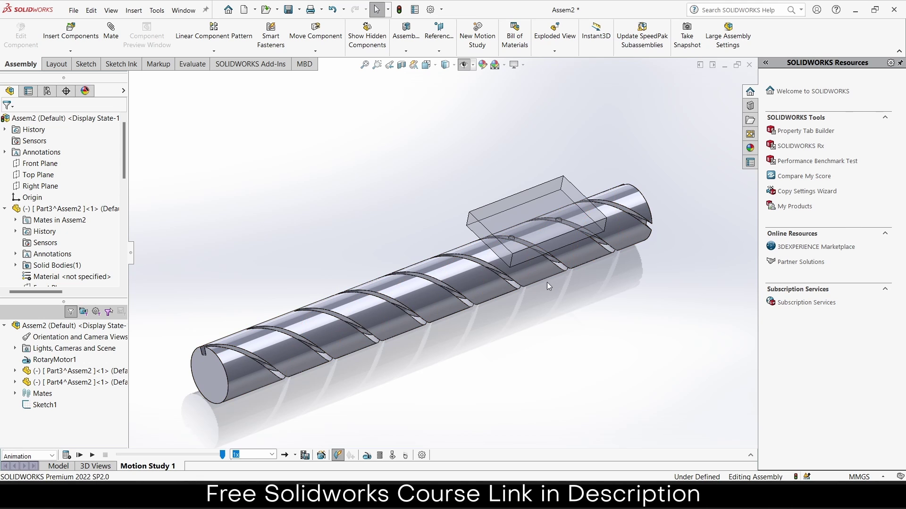
scroll(538, 311, "up", 2)
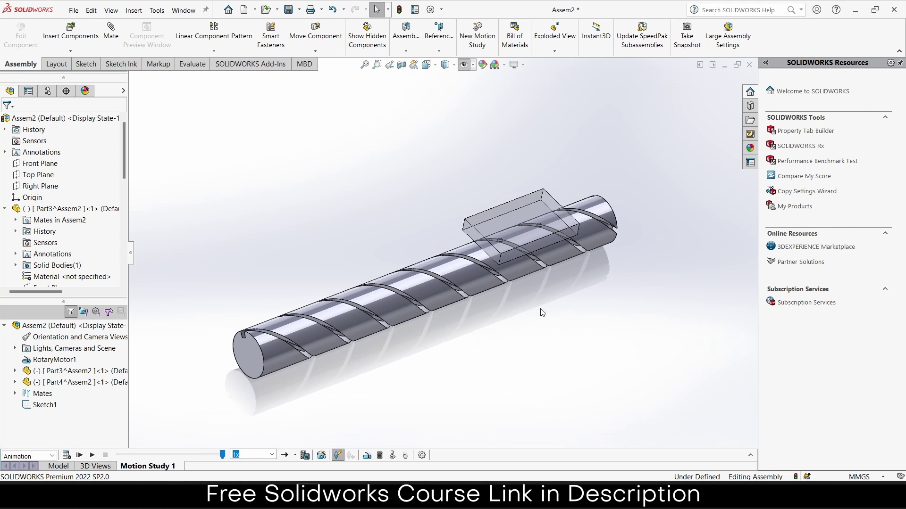
left_click(503, 64)
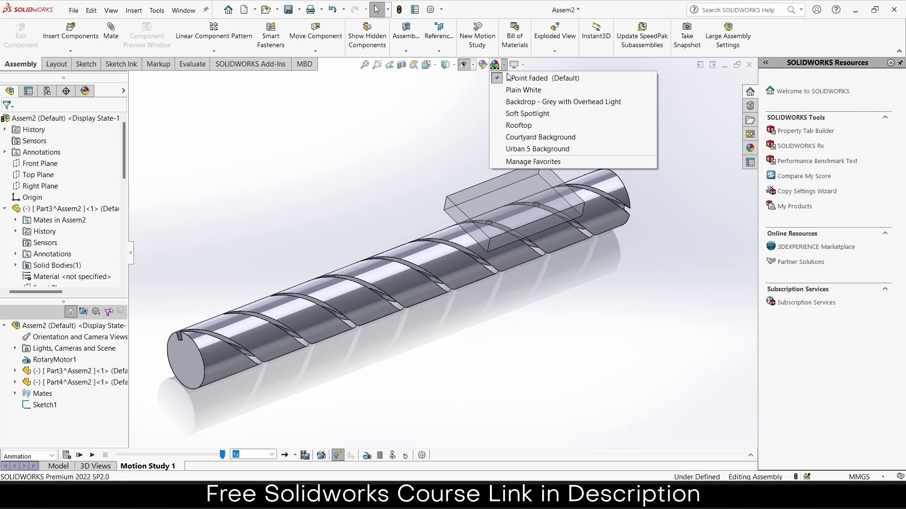
left_click(515, 90)
scroll(370, 269, "up", 1)
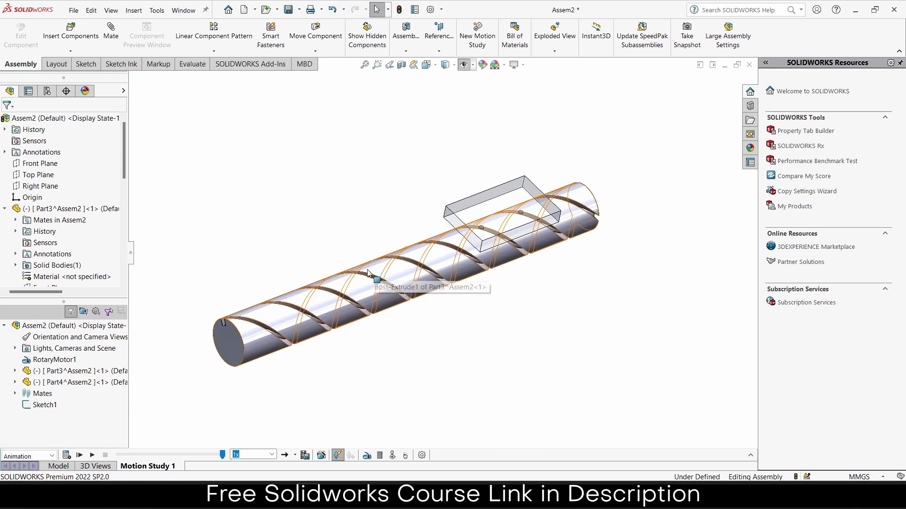
scroll(365, 269, "down", 1)
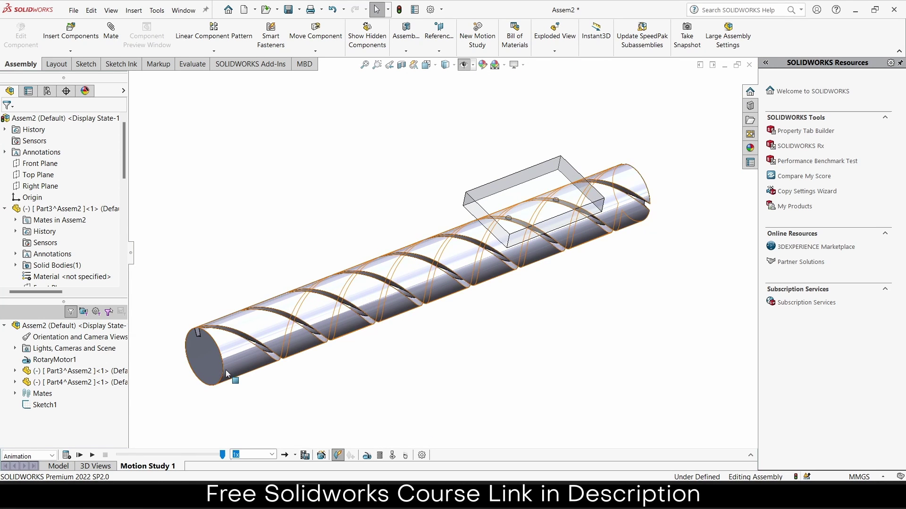
scroll(225, 370, "down", 1)
scroll(242, 333, "up", 1)
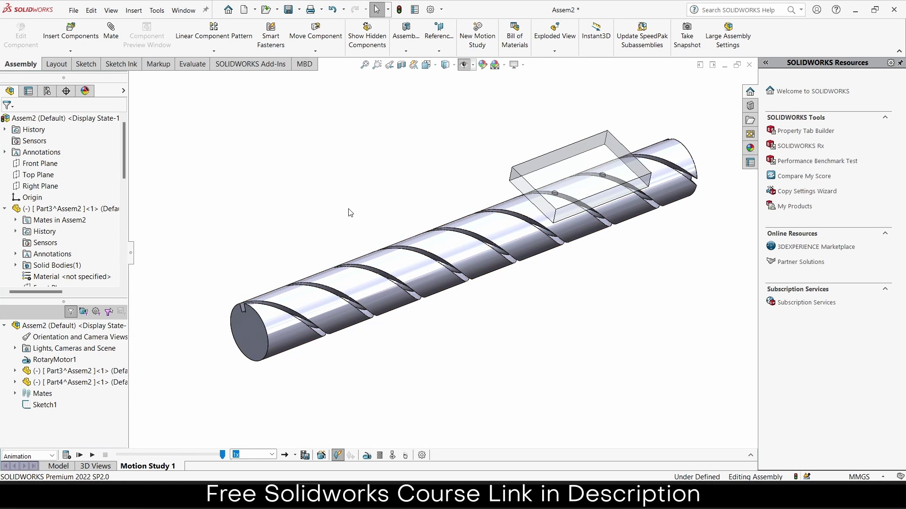
scroll(525, 211, "down", 3)
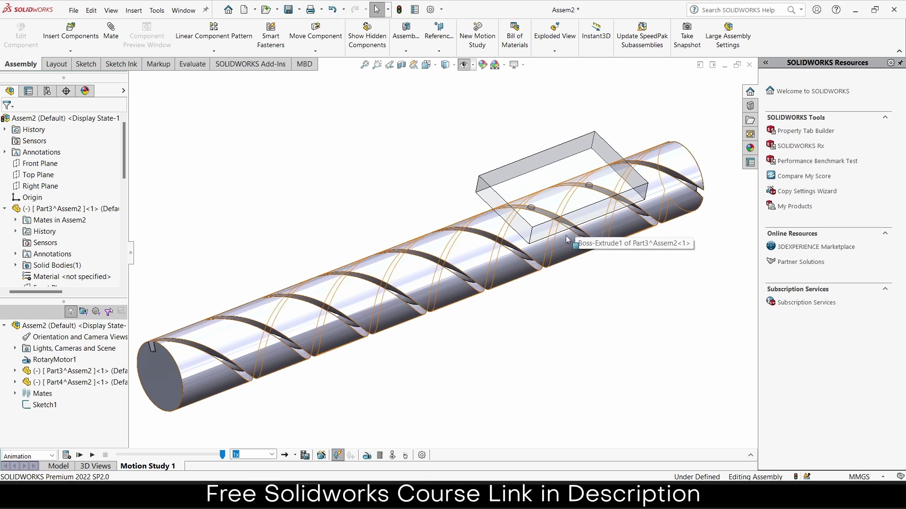
Step: Return the motion study to its start and disable view key playback for Orientation and Camera Views
left_click(119, 456)
left_click(93, 456)
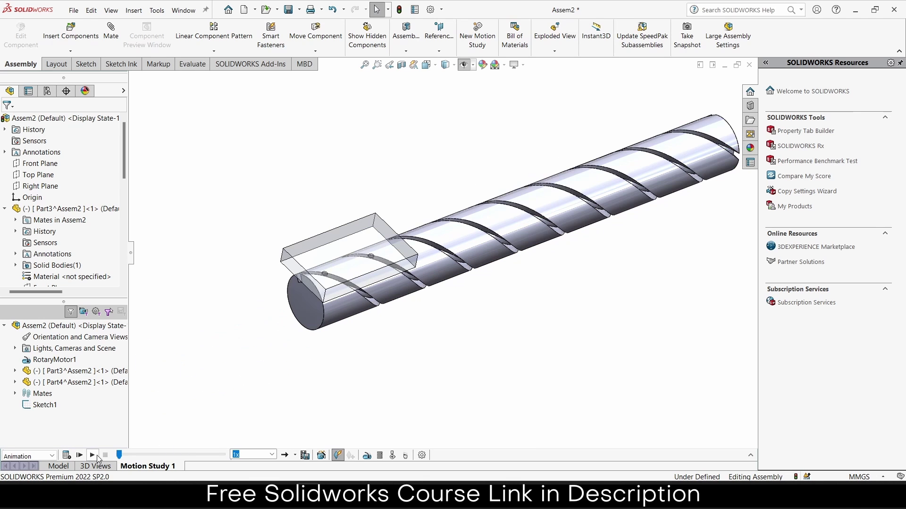
left_click(750, 456)
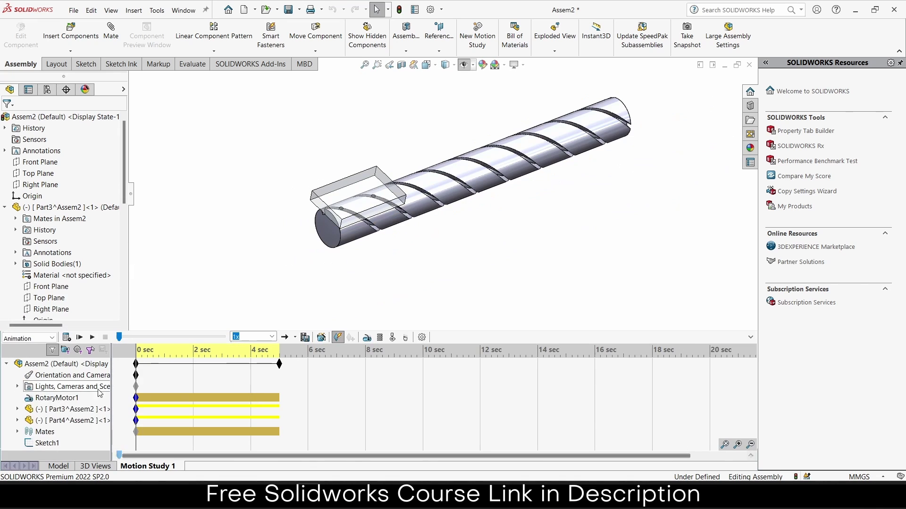
right_click(48, 376)
left_click(55, 383)
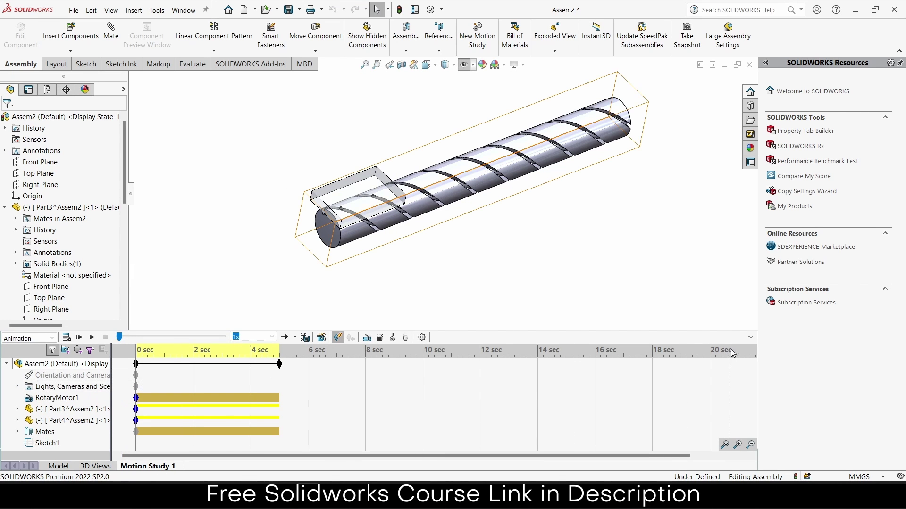
left_click(750, 338)
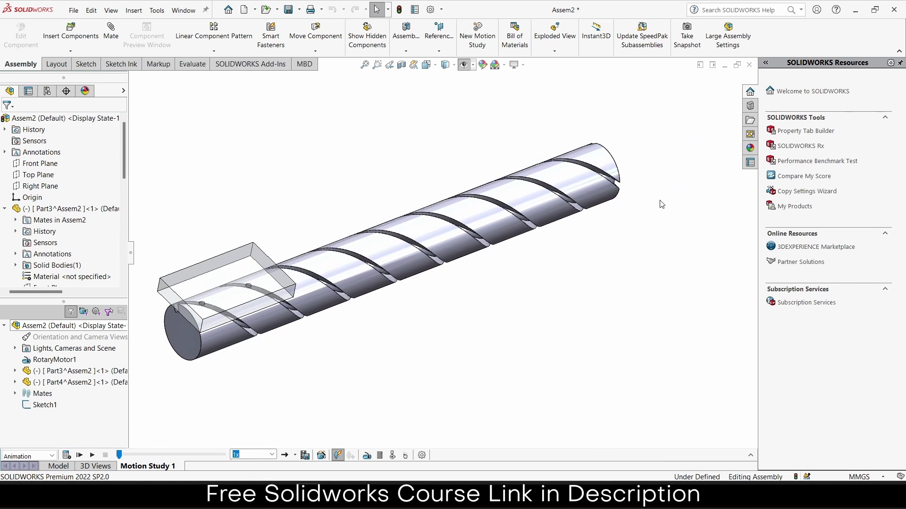
Step: Set the playback mode to Reciprocate, narrow the resources pane to widen the model view, and play the motion study
scroll(324, 213, "up", 1)
scroll(324, 215, "down", 2)
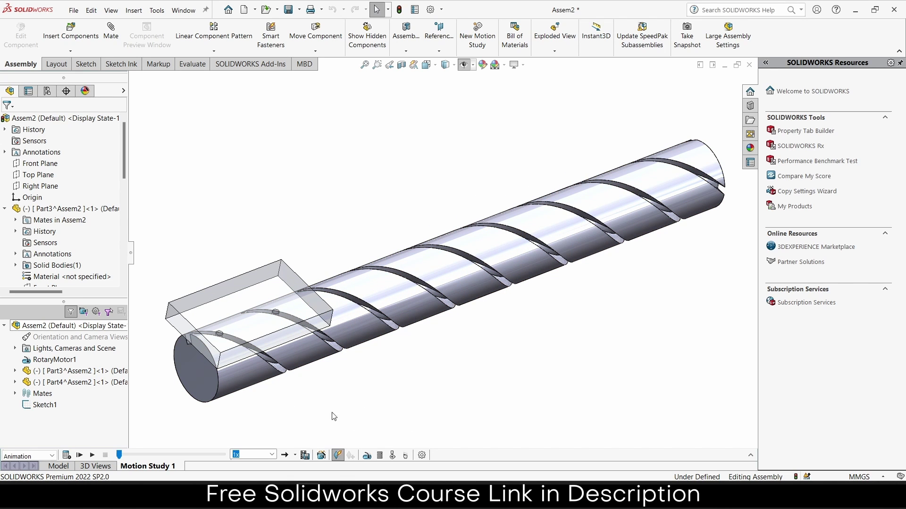
left_click(295, 455)
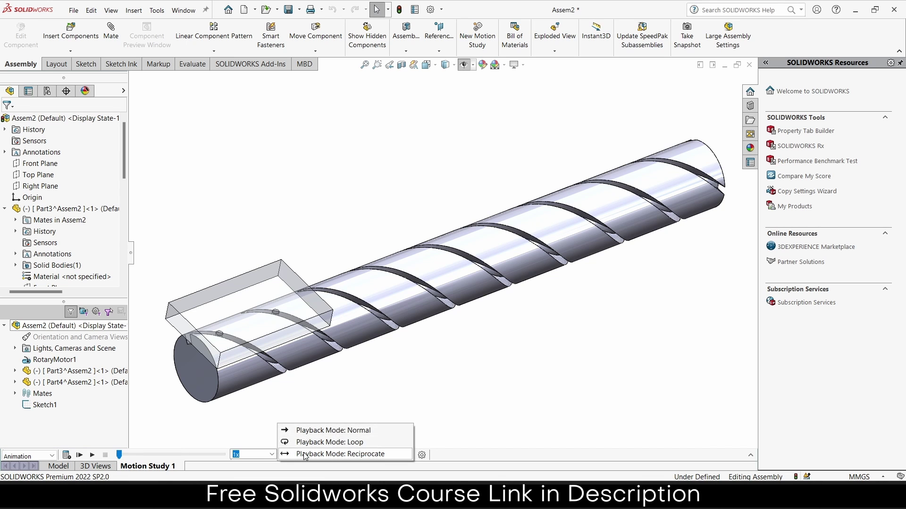
left_click(304, 455)
left_click_drag(757, 271, 876, 265)
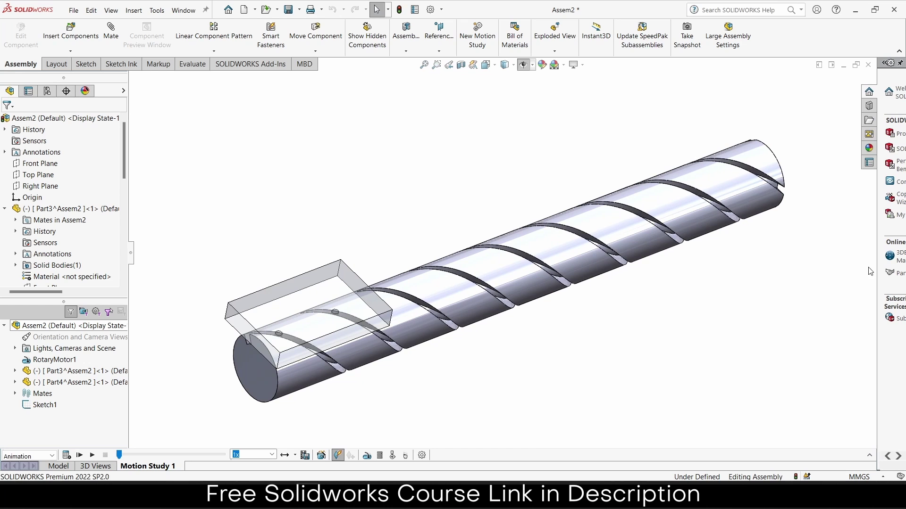
left_click(93, 456)
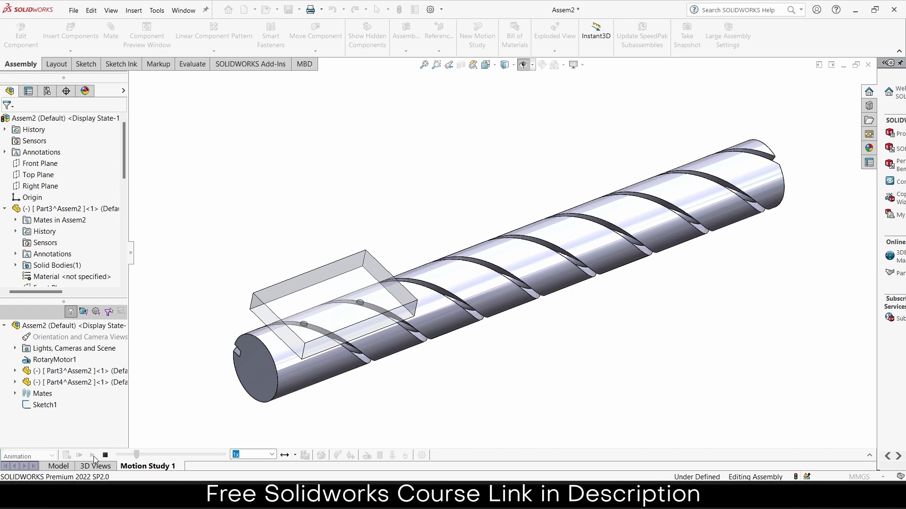